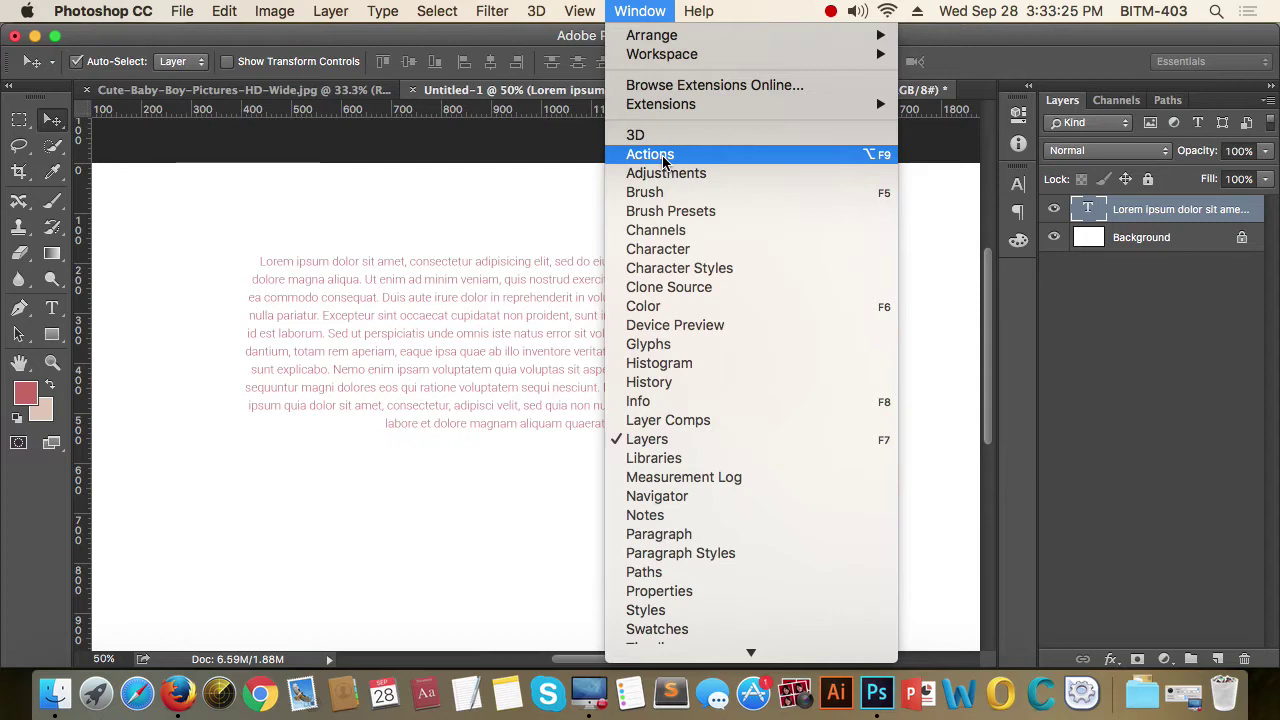
Show the Actions panel over the document and try starting and stopping a recording.
left_click(663, 158)
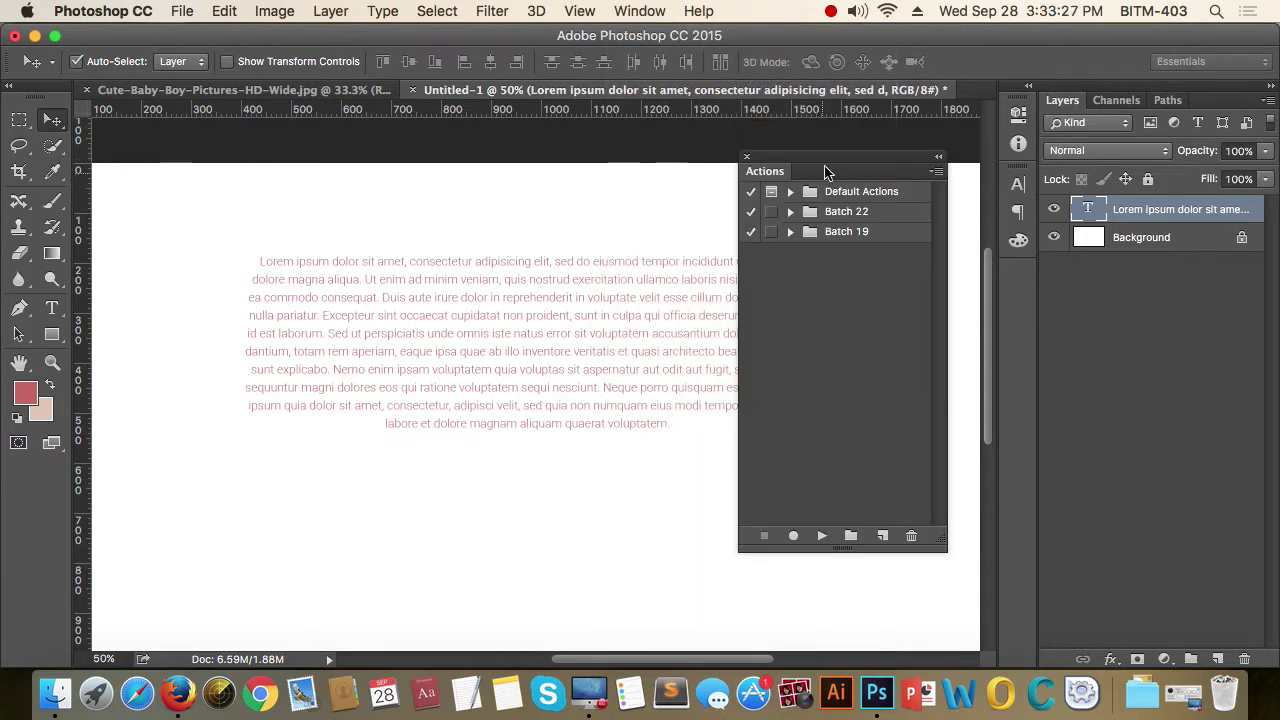
left_click_drag(814, 160, 831, 169)
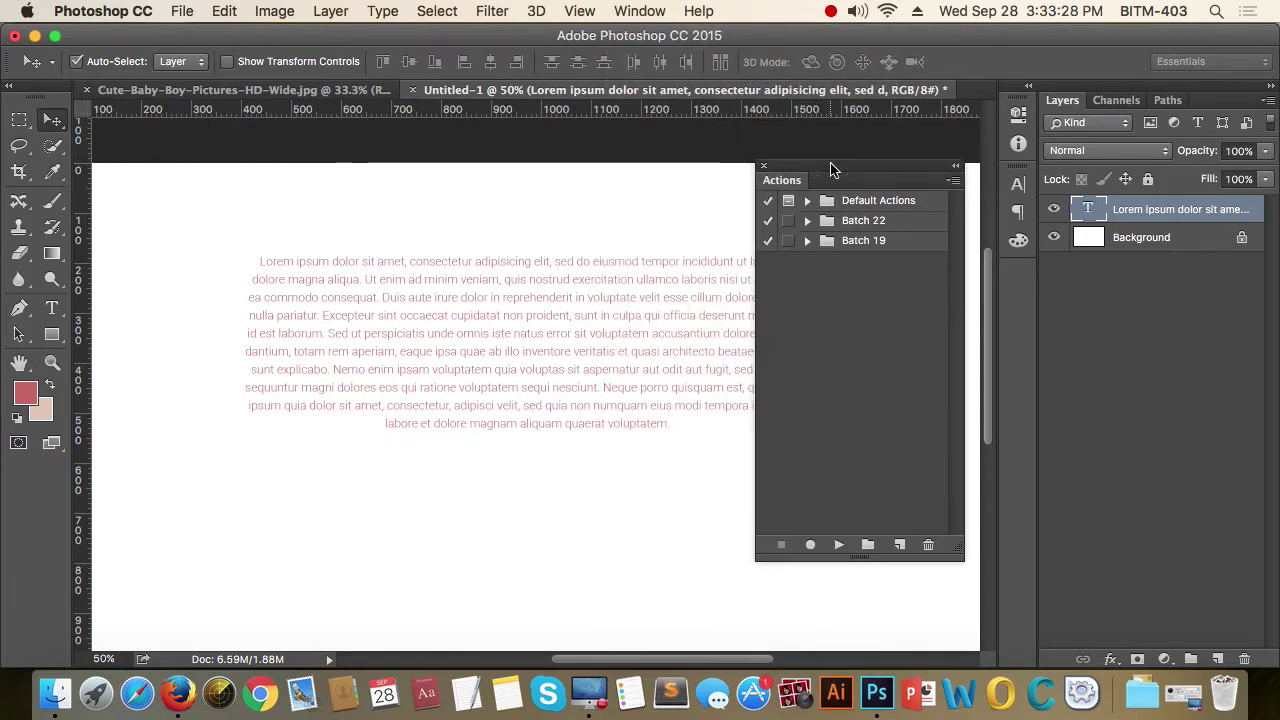
left_click(811, 545)
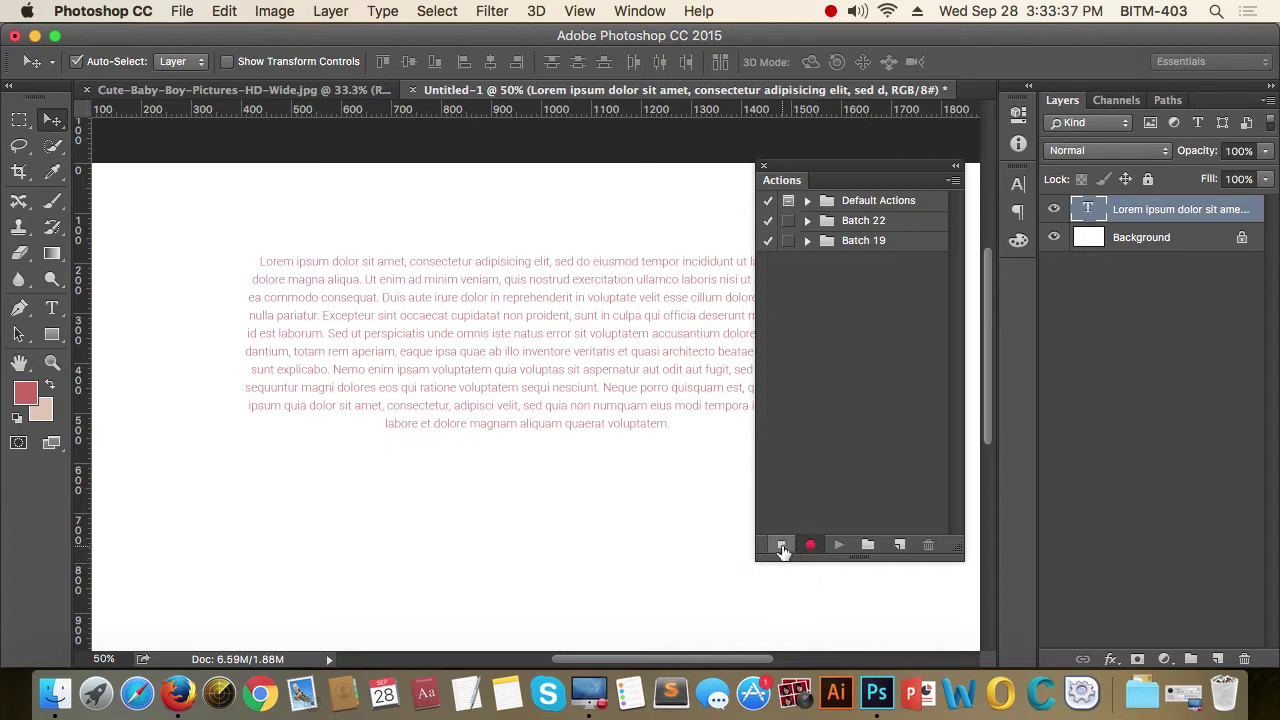
left_click(781, 546)
Create a new action set named "Batch 20".
left_click(867, 548)
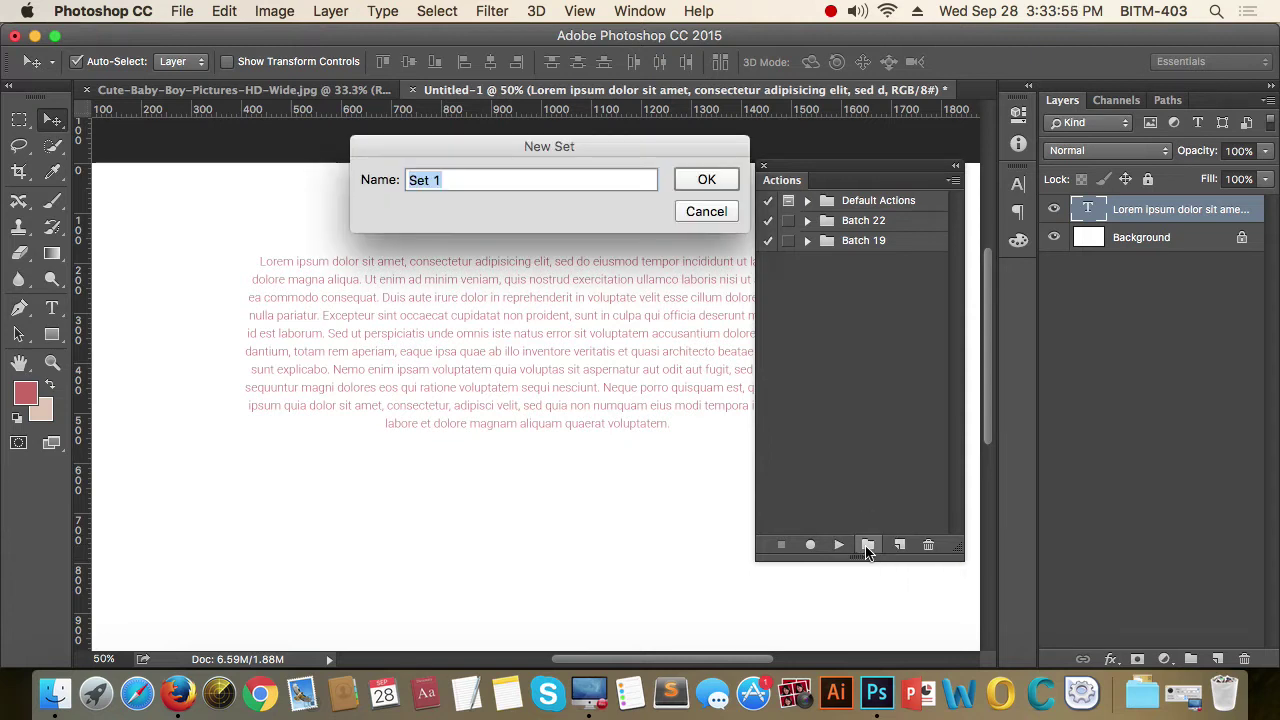
type("Ba")
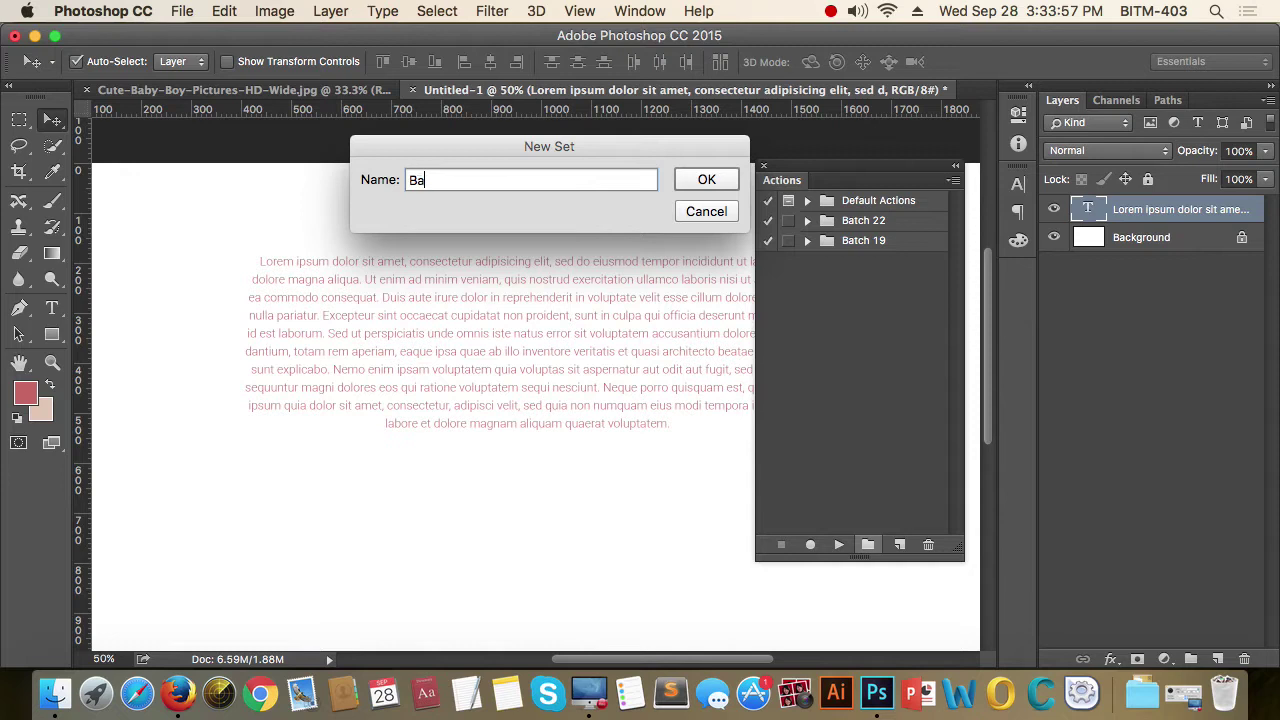
type("tch 20")
left_click(721, 179)
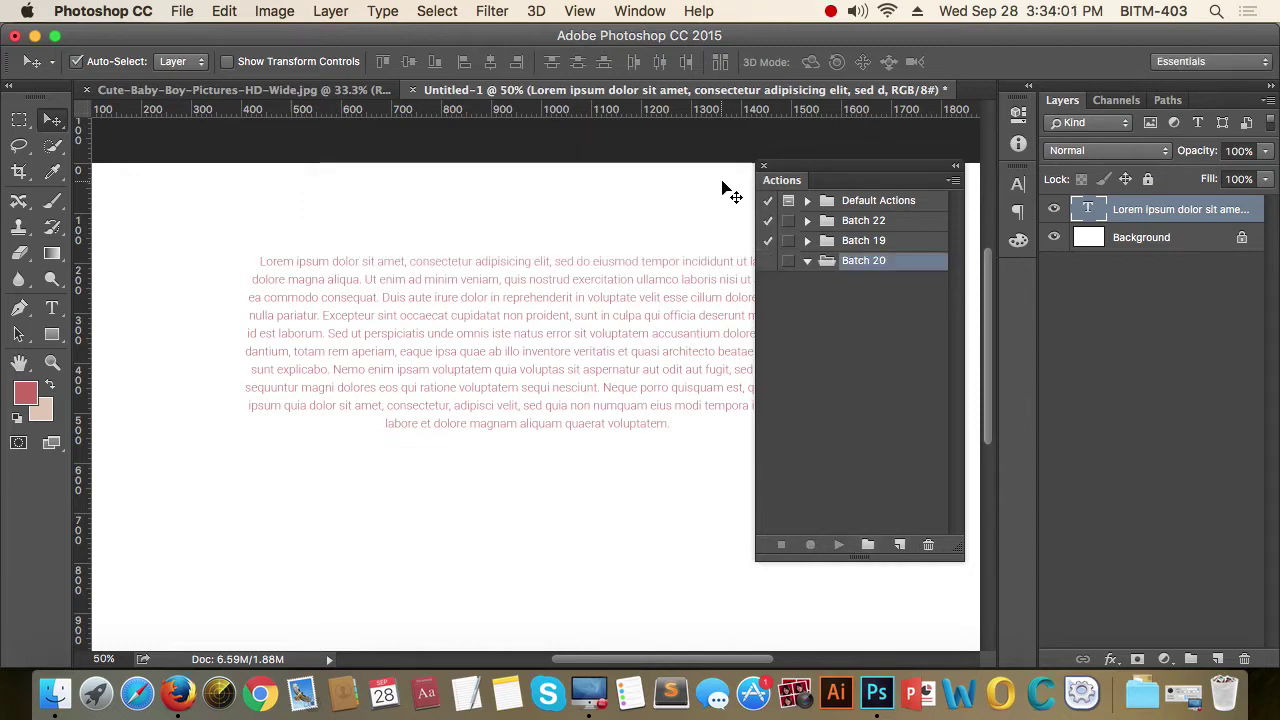
Create an action named "new doc" in the Batch 20 set and start recording it.
left_click(822, 264)
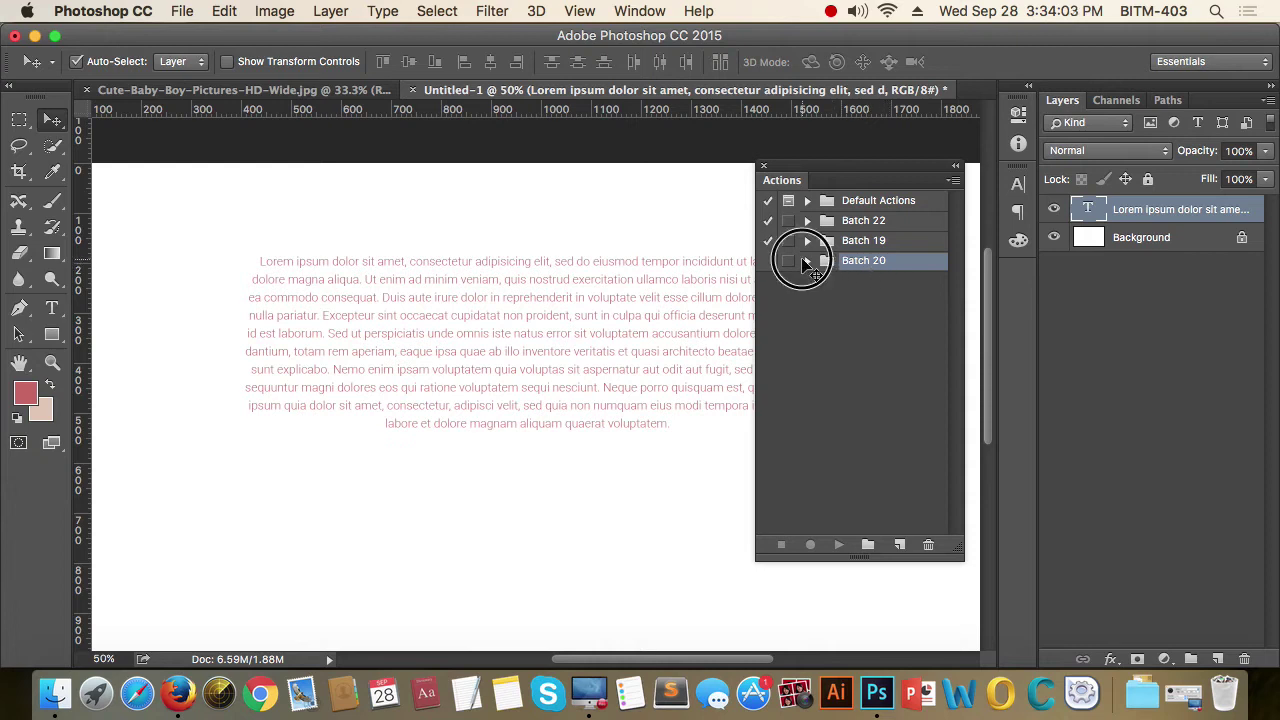
left_click(870, 243)
left_click(875, 224)
left_click(870, 263)
left_click(901, 545)
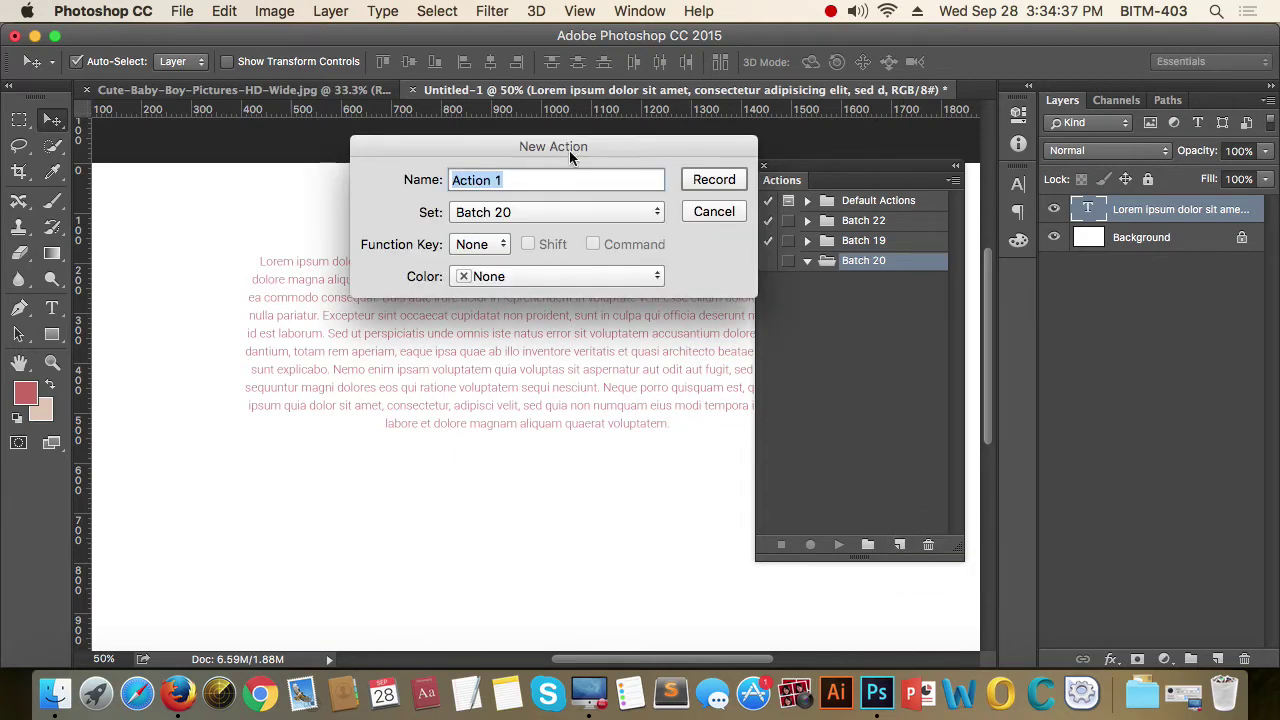
left_click_drag(569, 150, 622, 271)
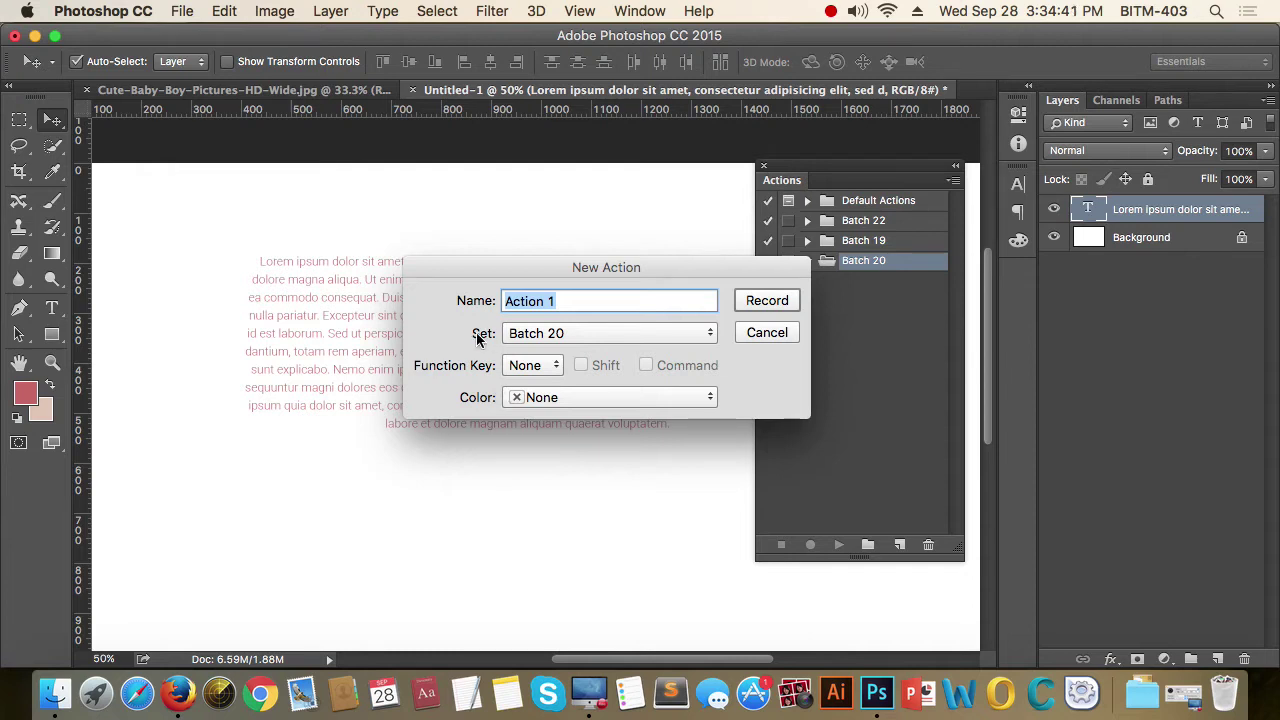
left_click(556, 340)
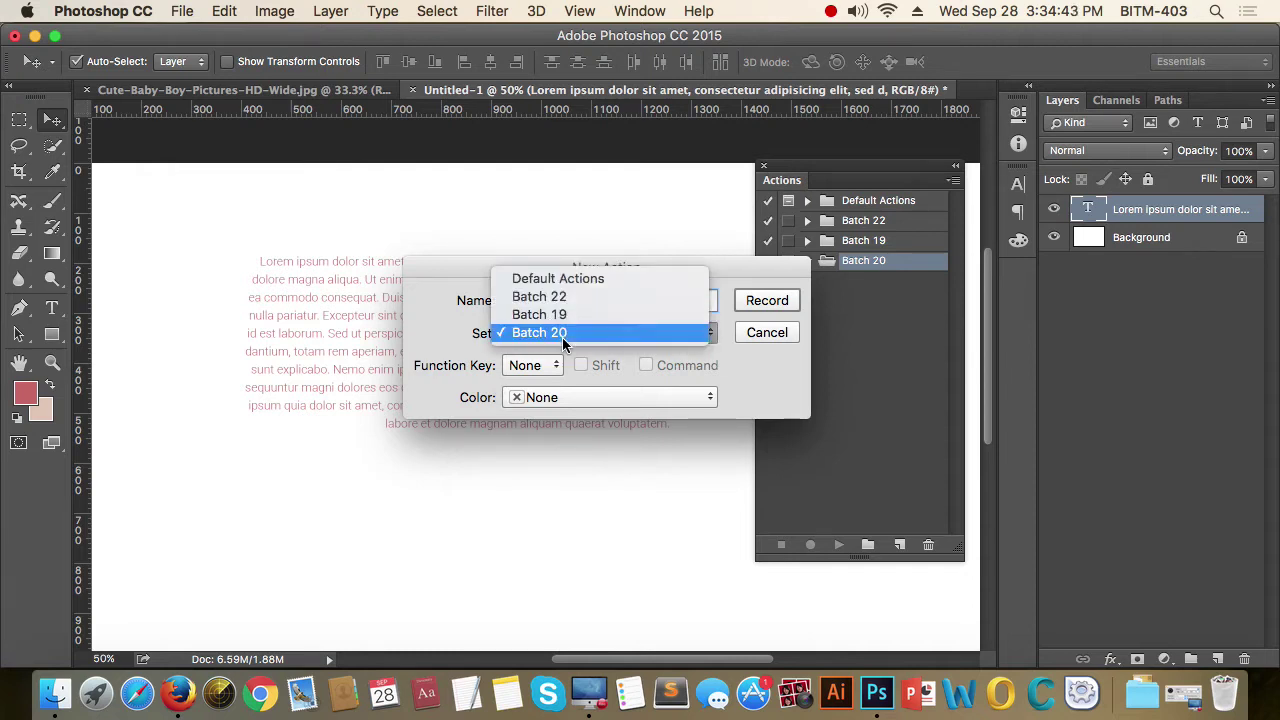
left_click(562, 337)
left_click(581, 302)
left_click_drag(581, 302, 453, 299)
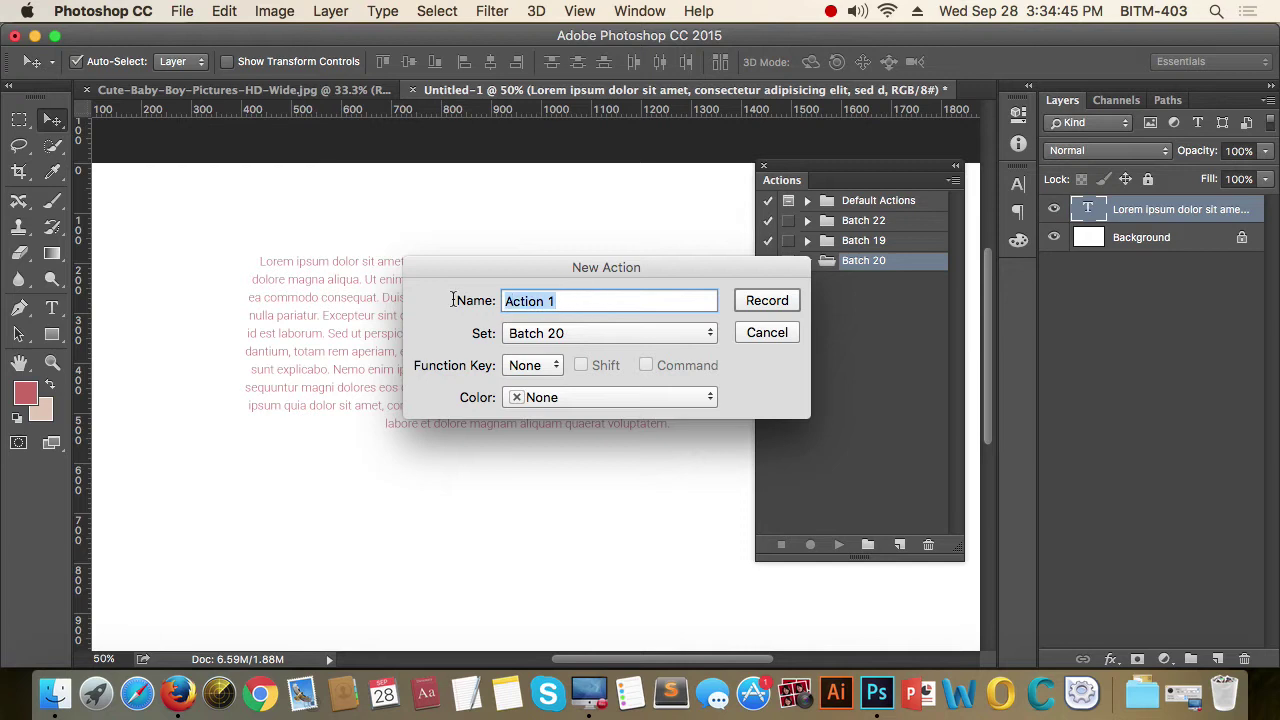
type("new doc")
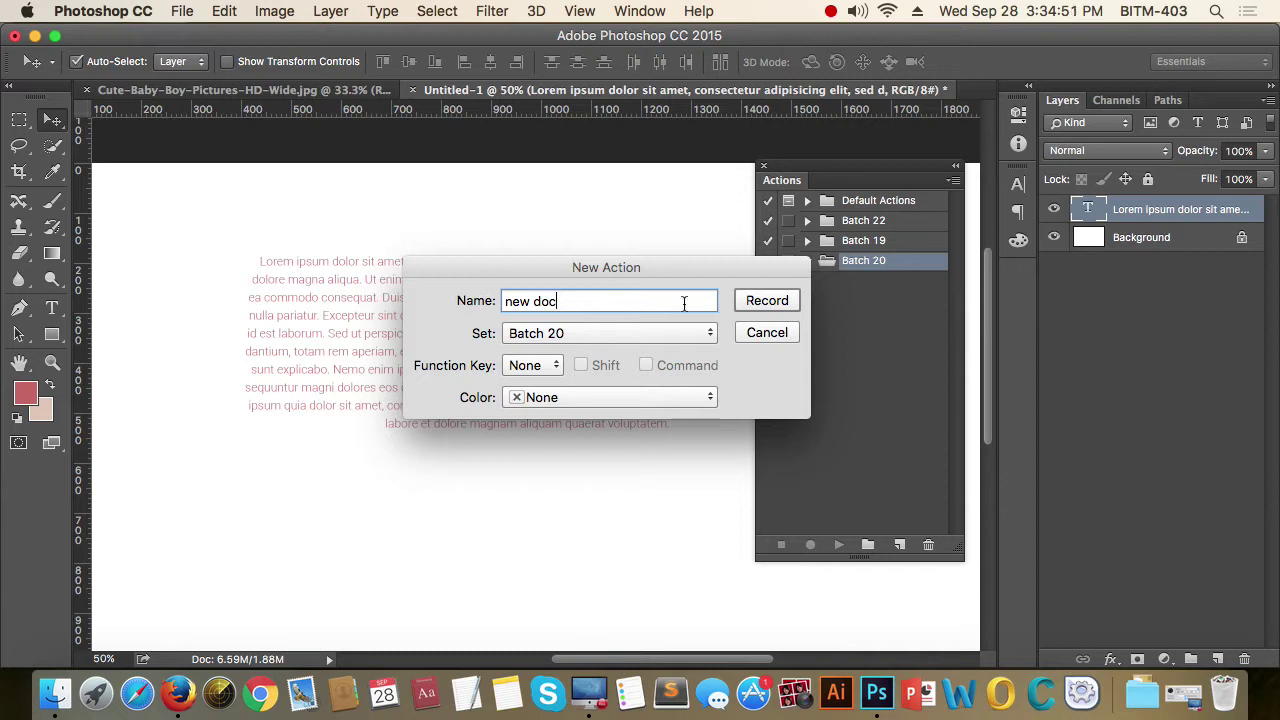
left_click(766, 301)
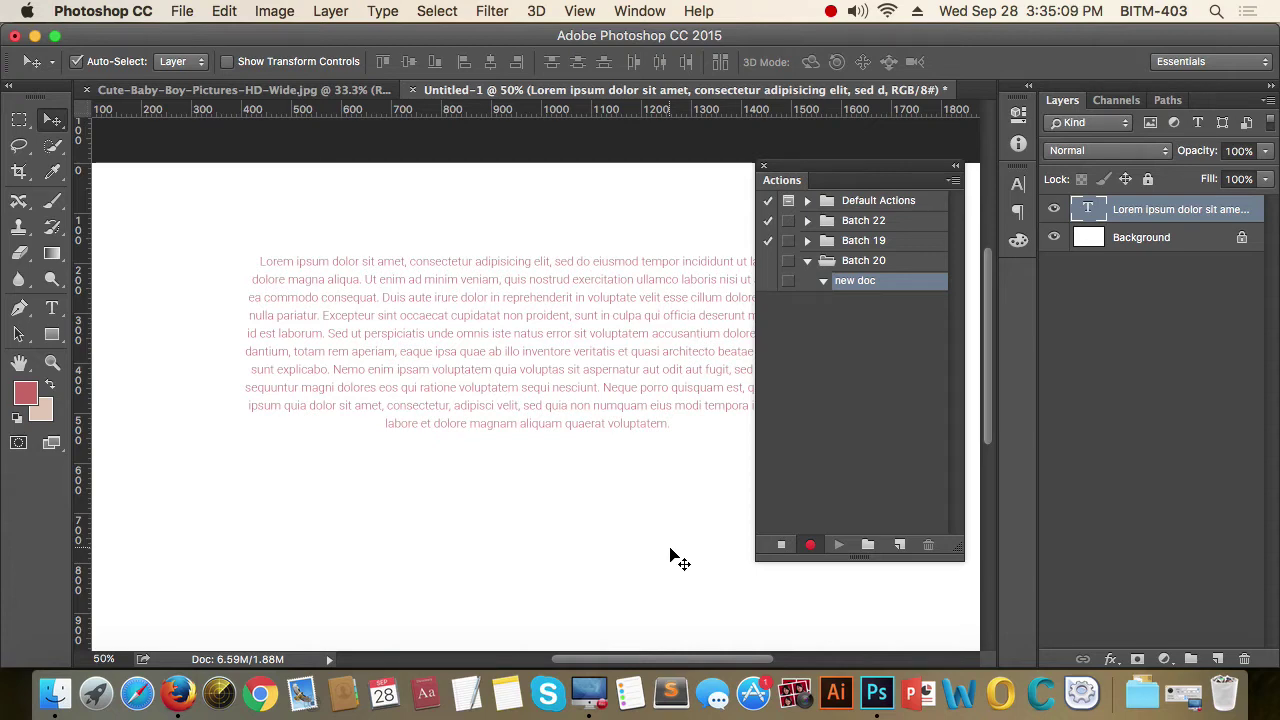
Record creating a 1200 × 1000 pixel document at 72 pixels/inch with the profile Don't Color Manage this Document, and stop recording.
key("super+n")
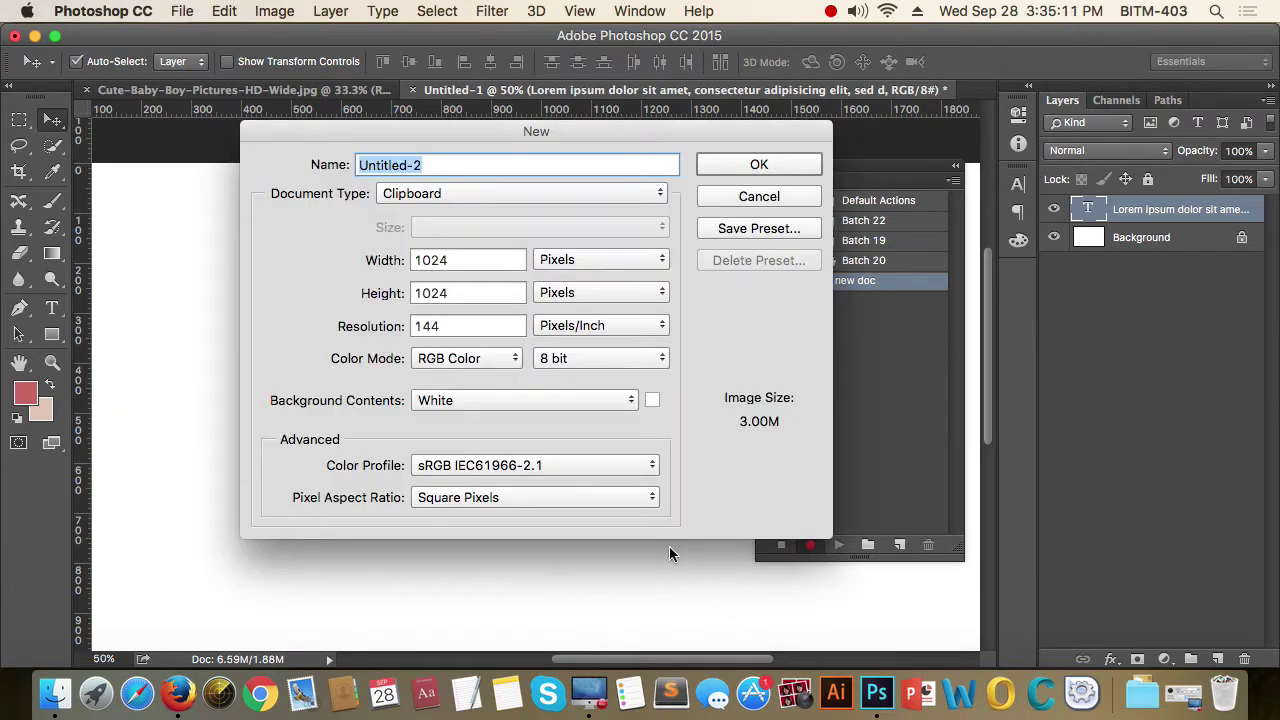
double_click(476, 260)
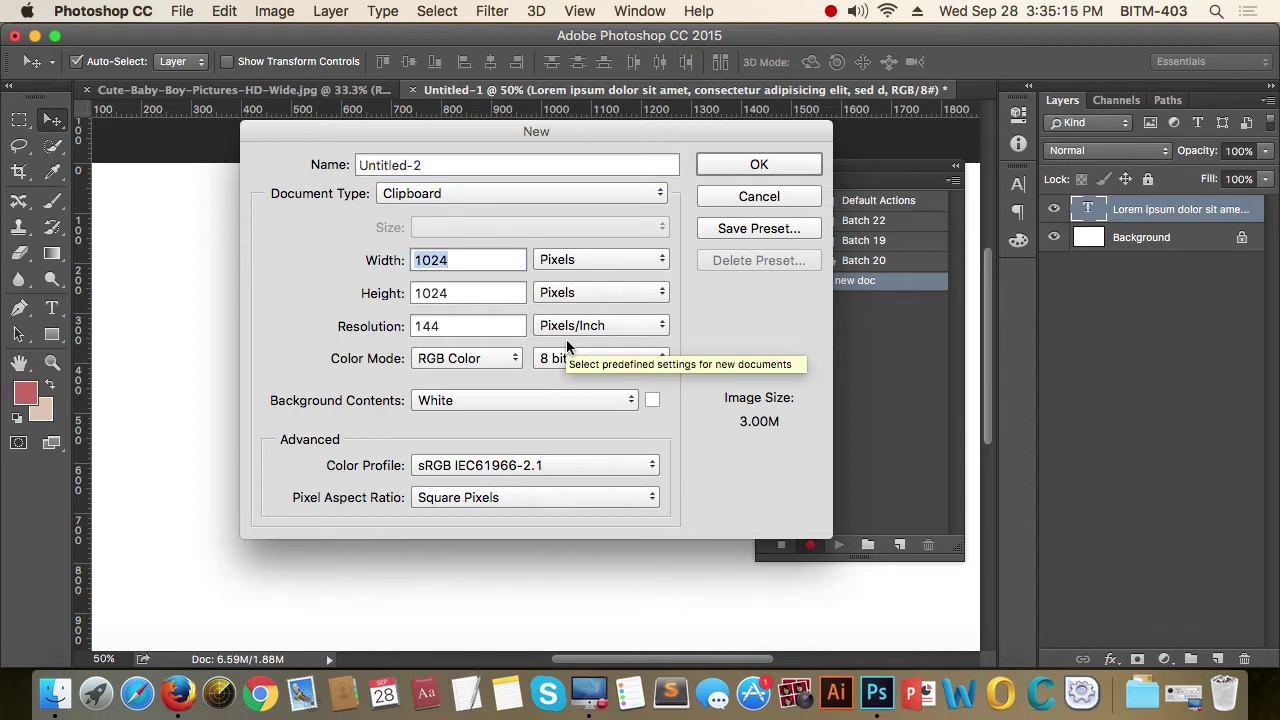
type("1200")
key("Tab")
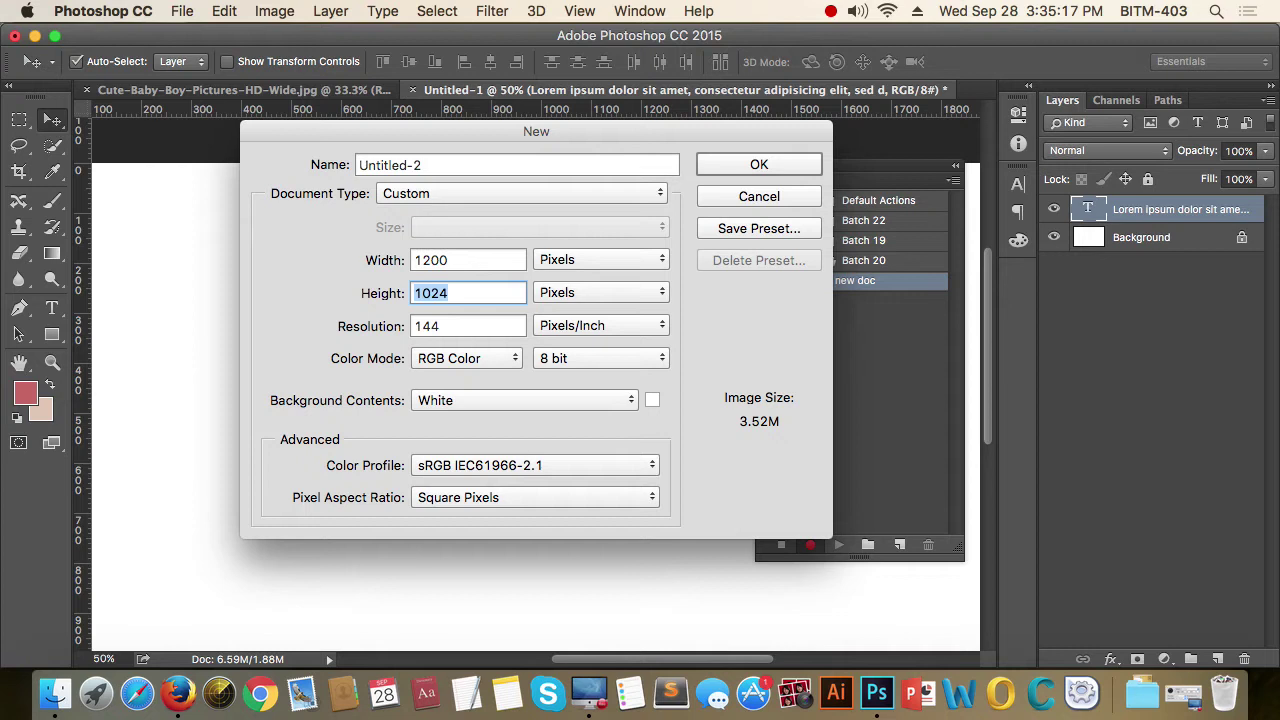
type("1000")
key("Tab")
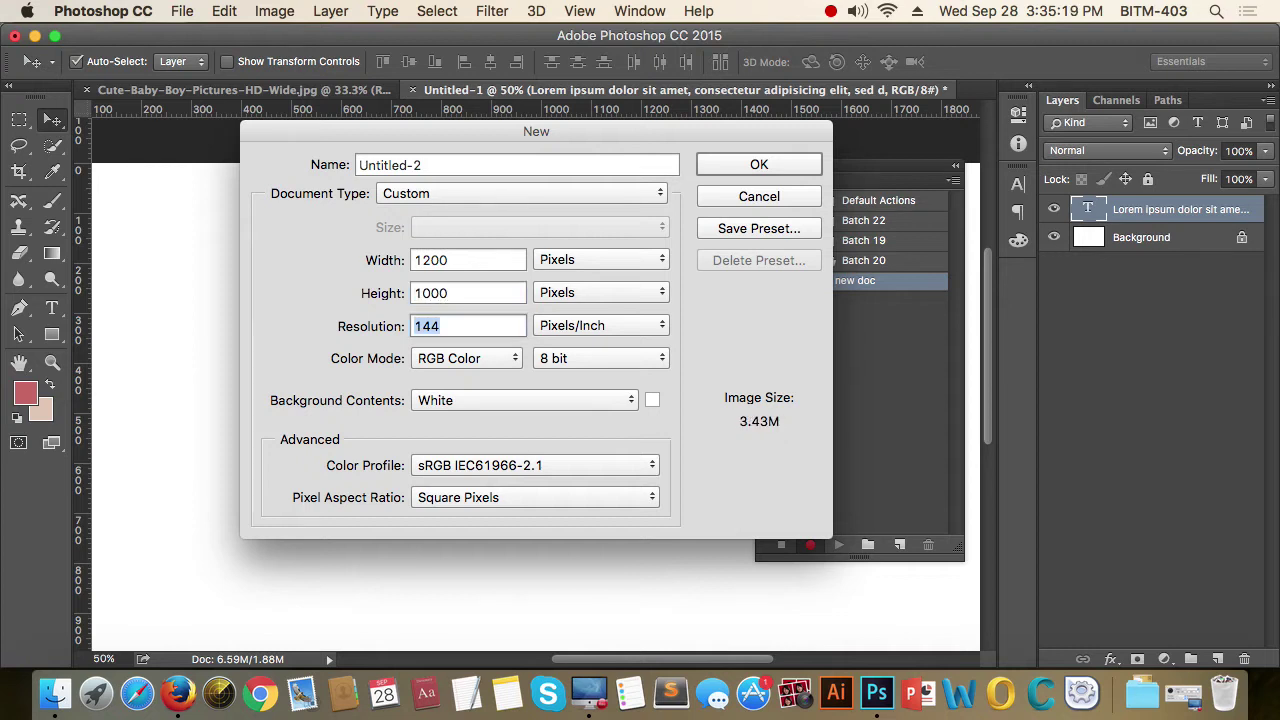
type("72")
left_click(505, 465)
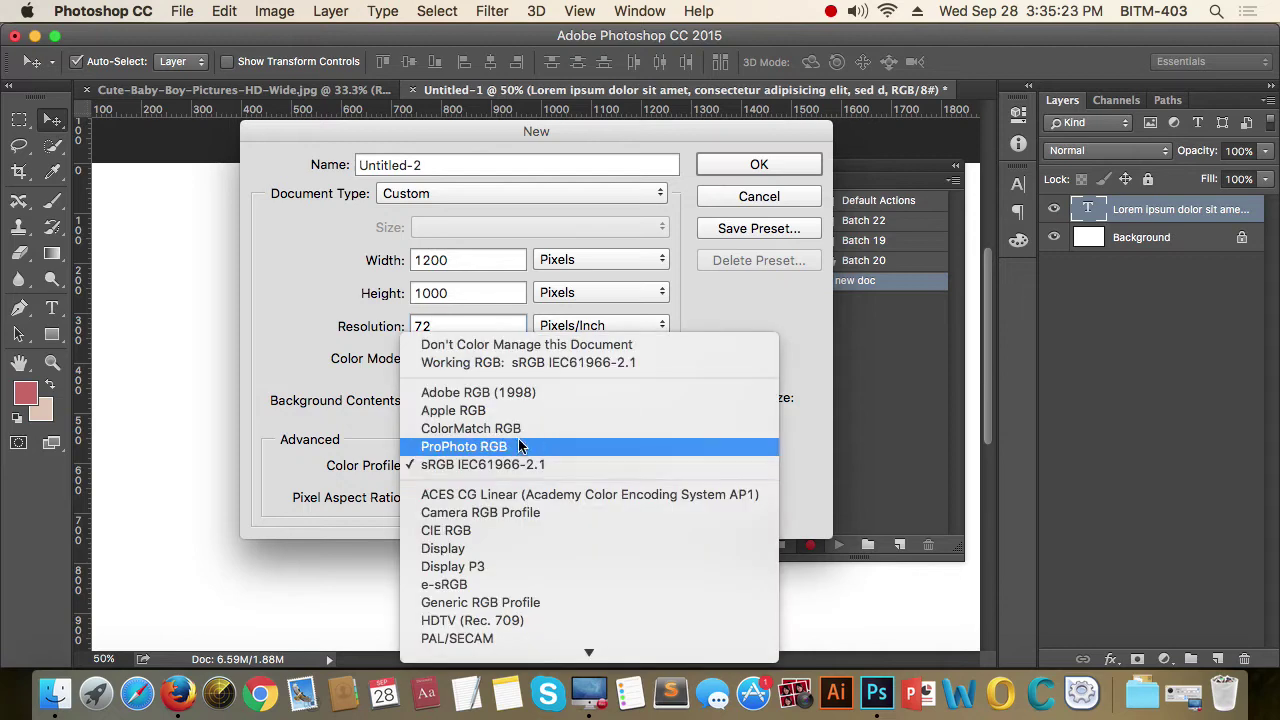
left_click(555, 350)
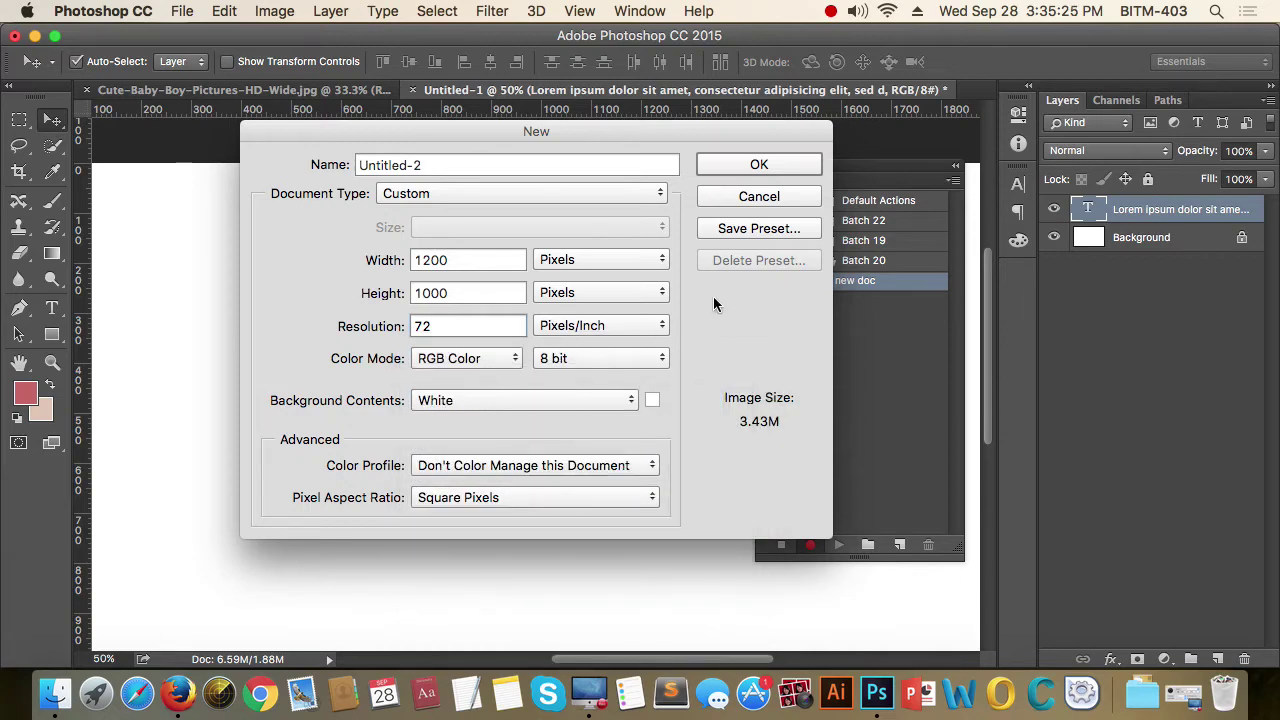
left_click(760, 164)
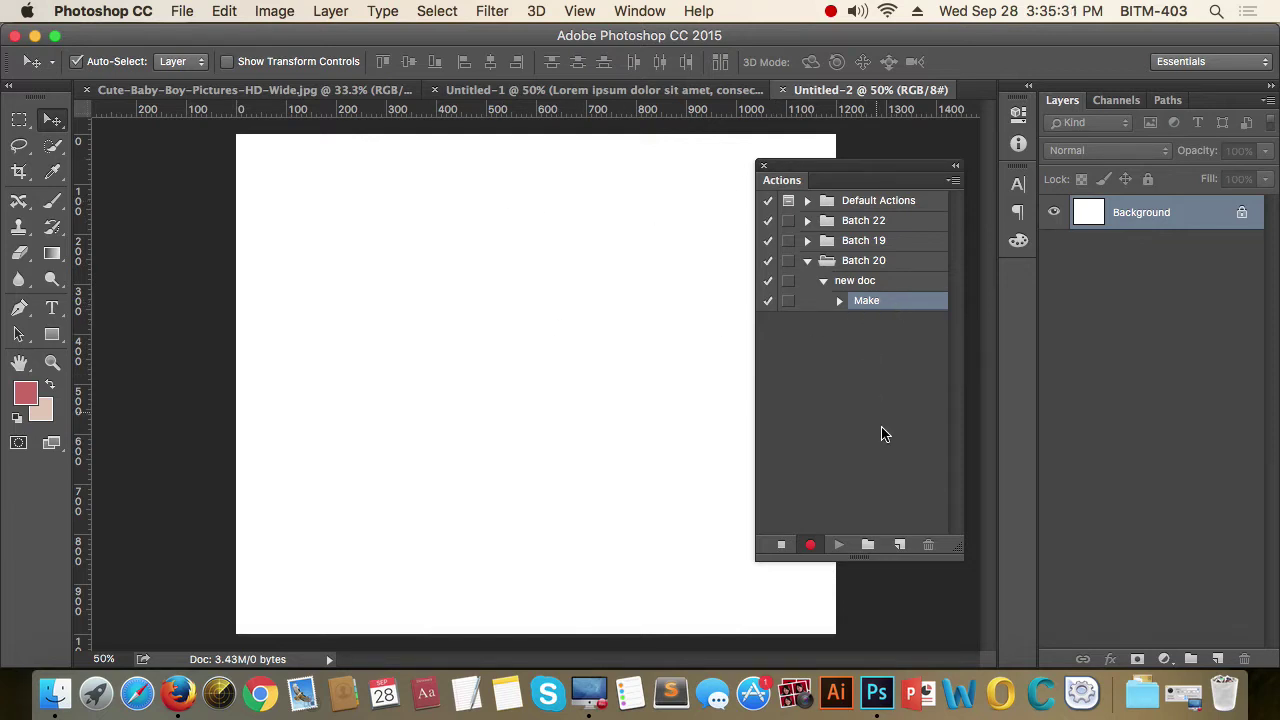
left_click(782, 547)
Examine the settings recorded in the Make command of the new doc action, and collapse the action.
left_click(840, 301)
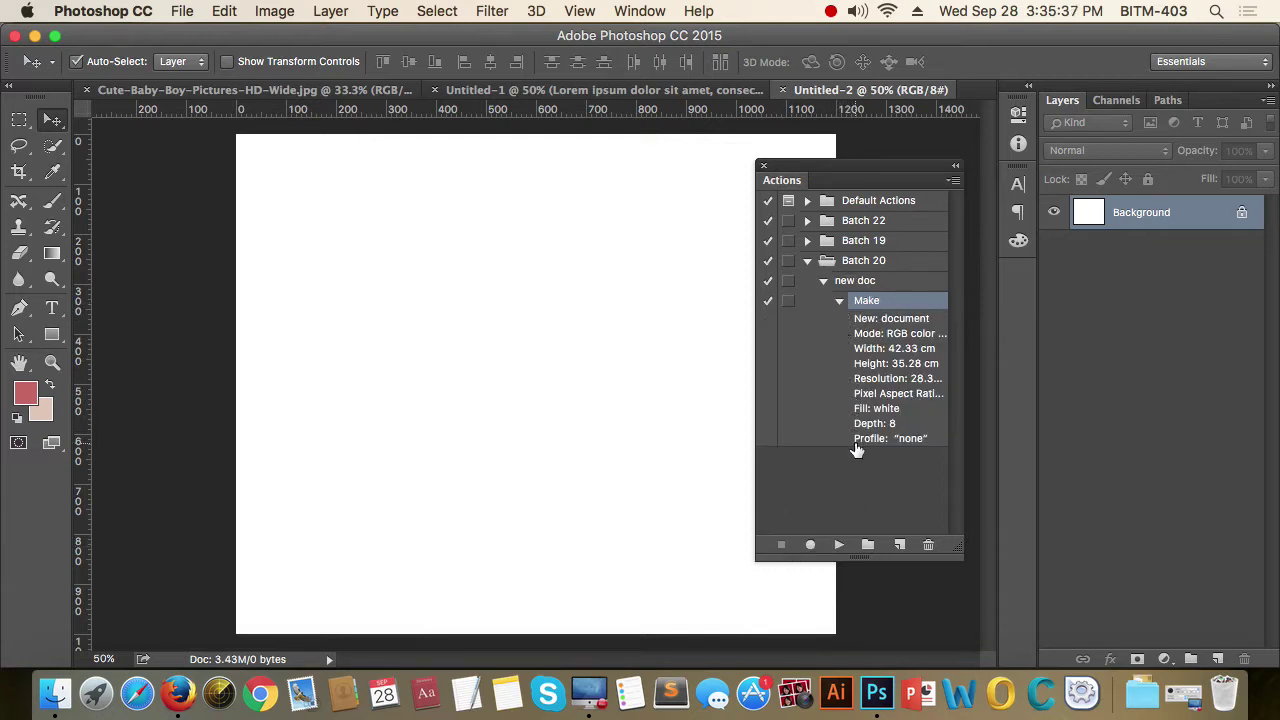
left_click(839, 301)
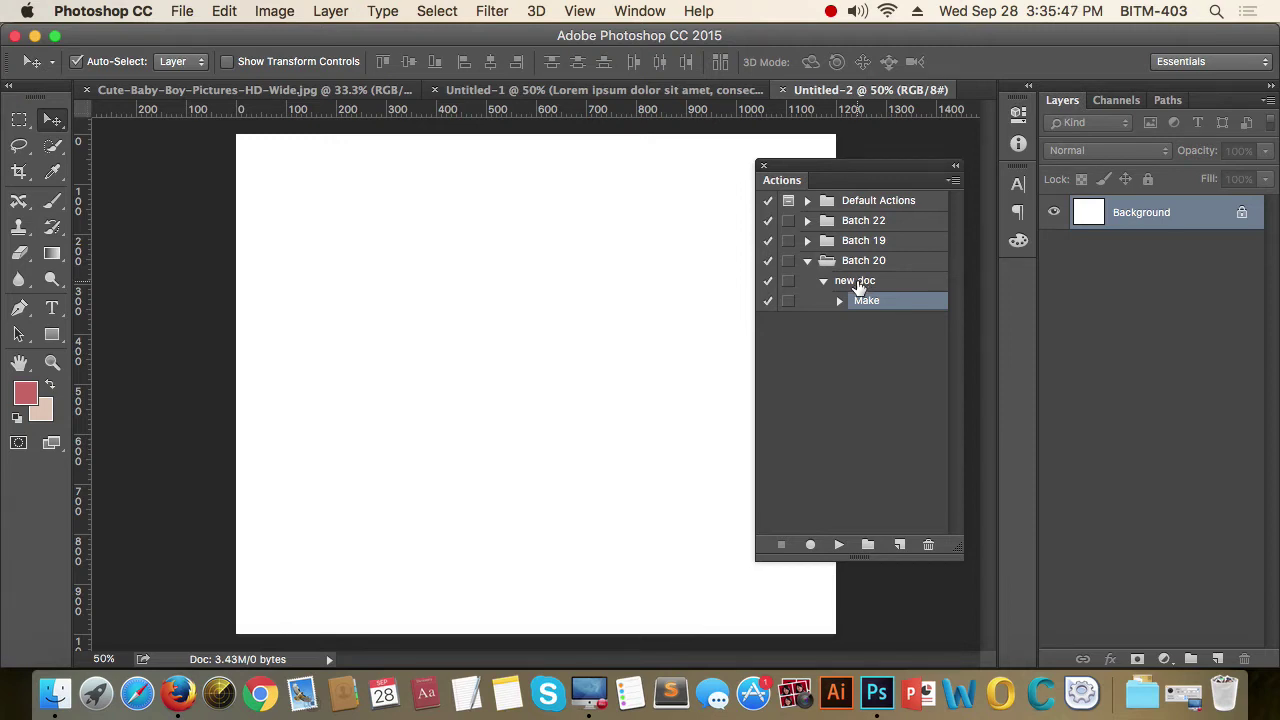
left_click(858, 284)
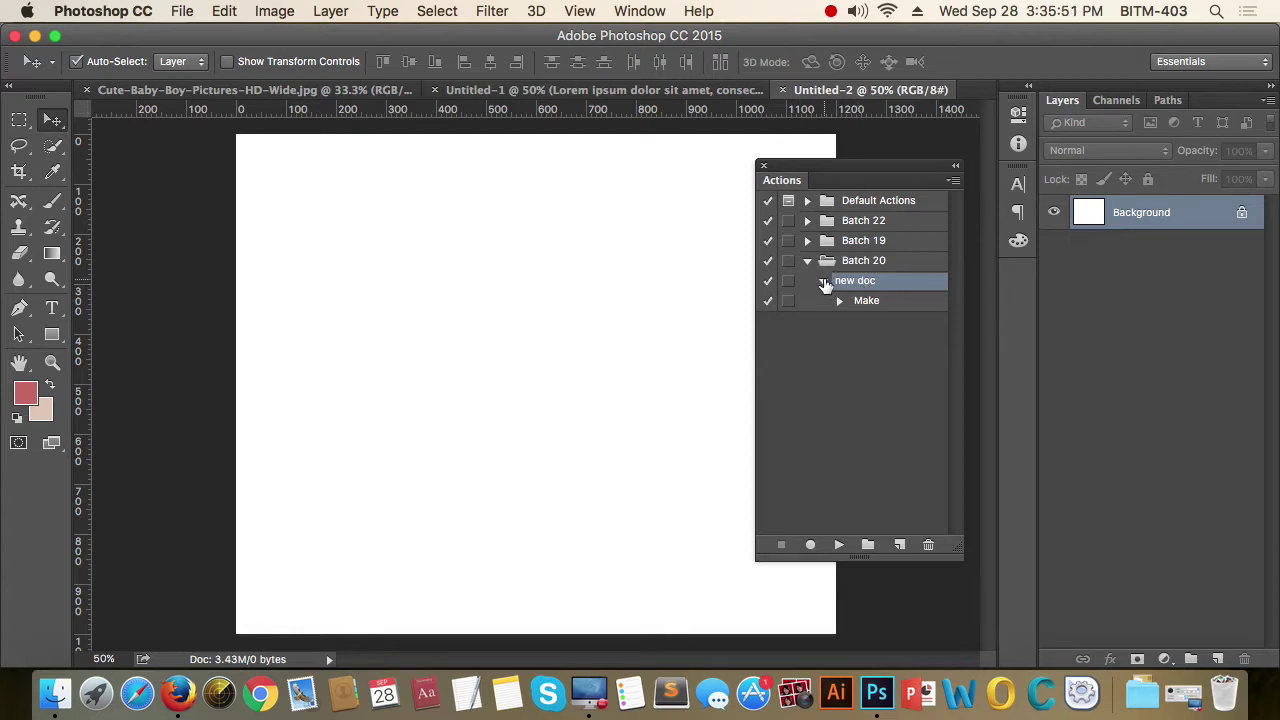
left_click(824, 284)
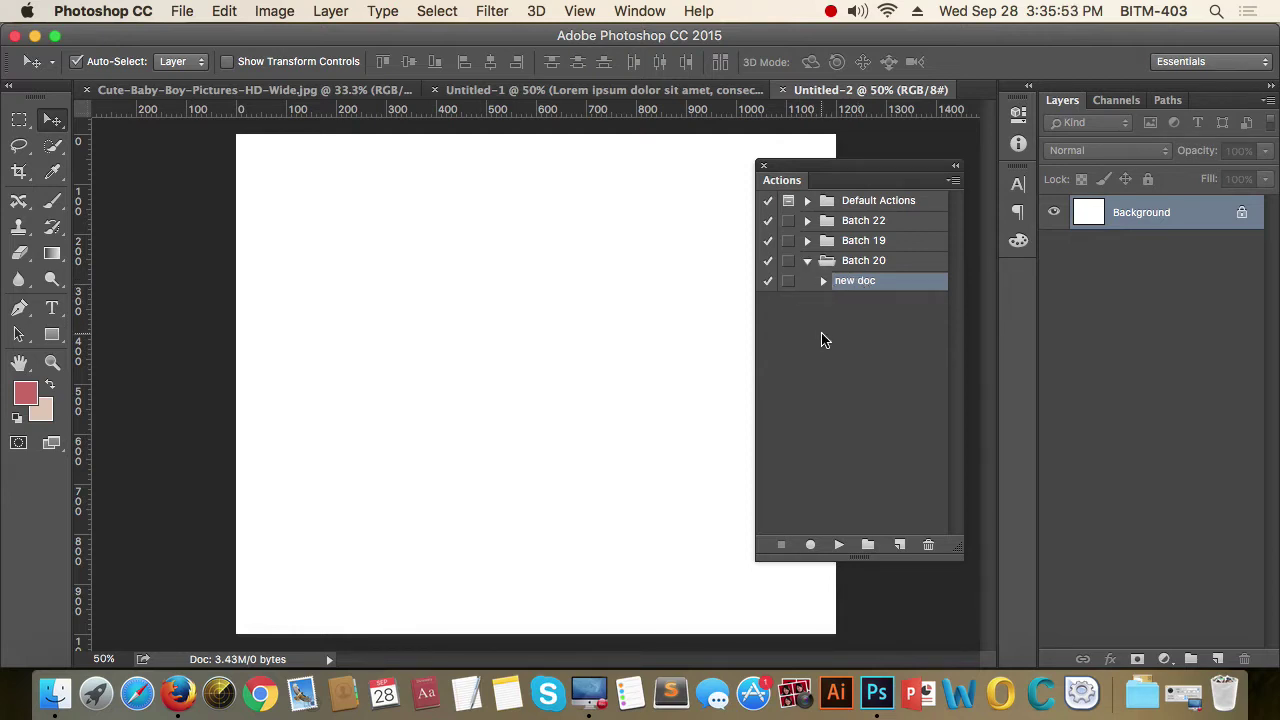
left_click(823, 281)
left_click(839, 301)
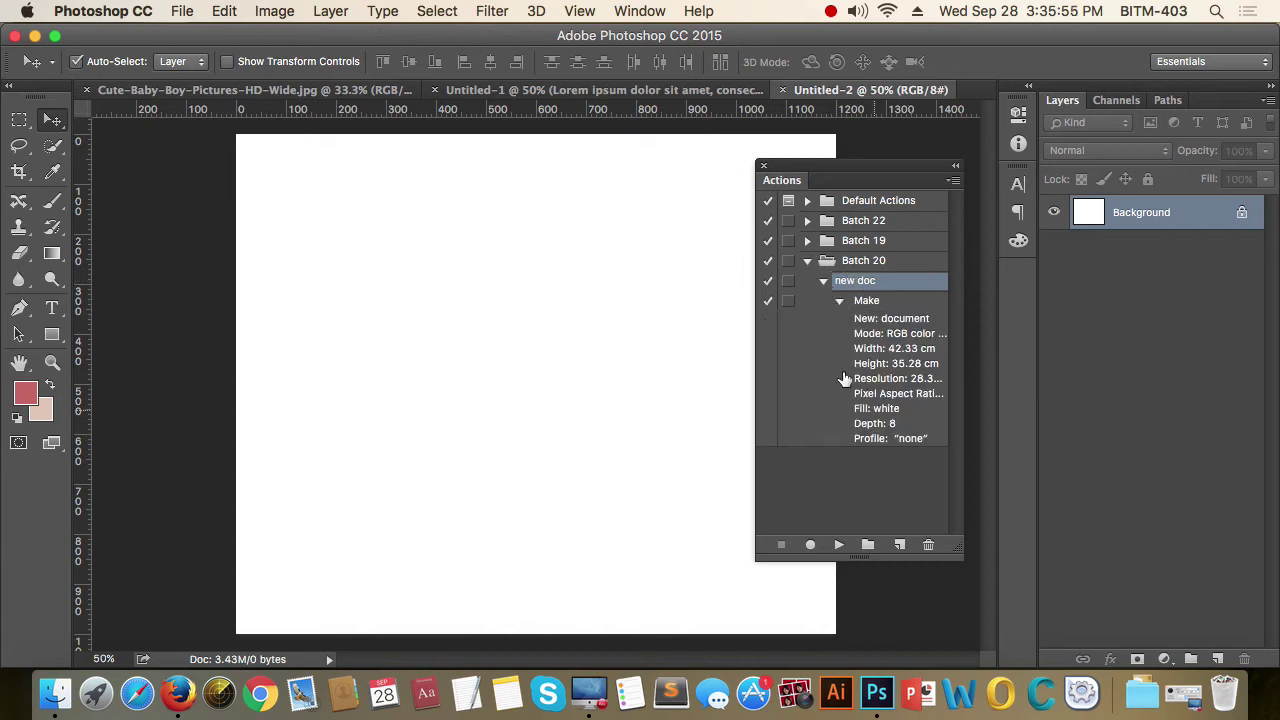
left_click(839, 301)
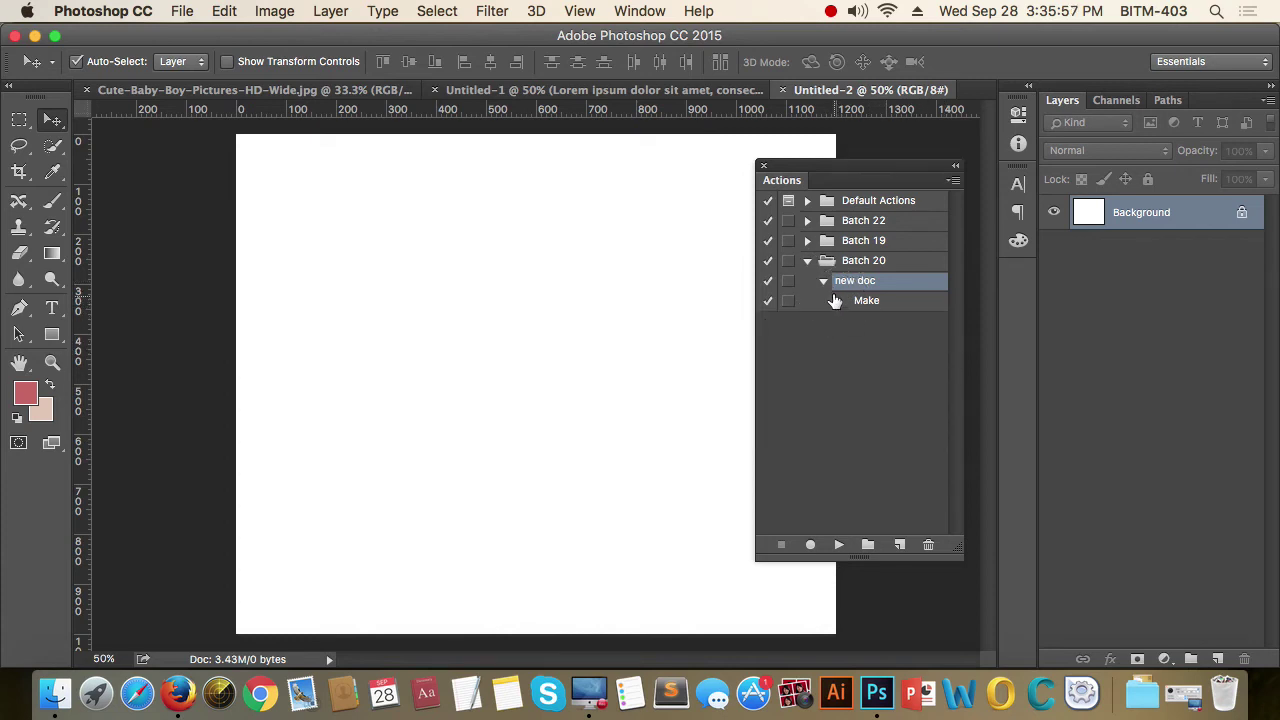
left_click(823, 281)
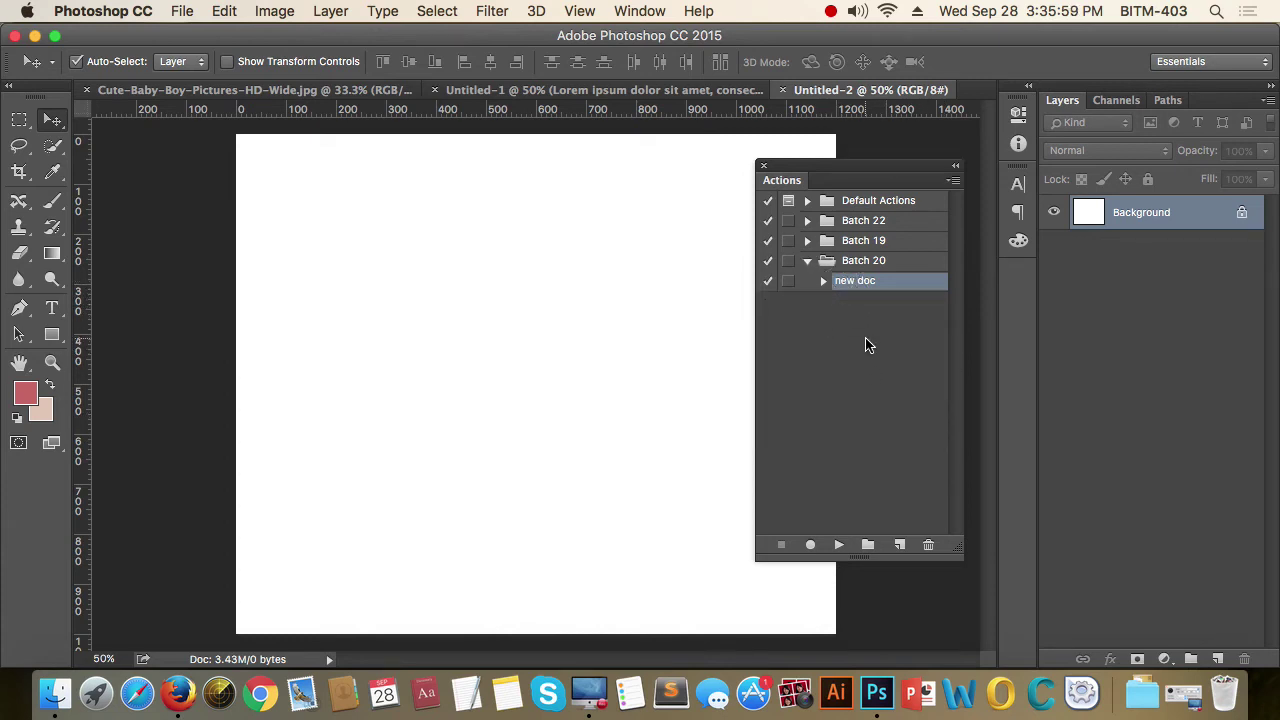
Close the blank document, play the new doc action to create it again, and check the resulting document's image size.
left_click(858, 262)
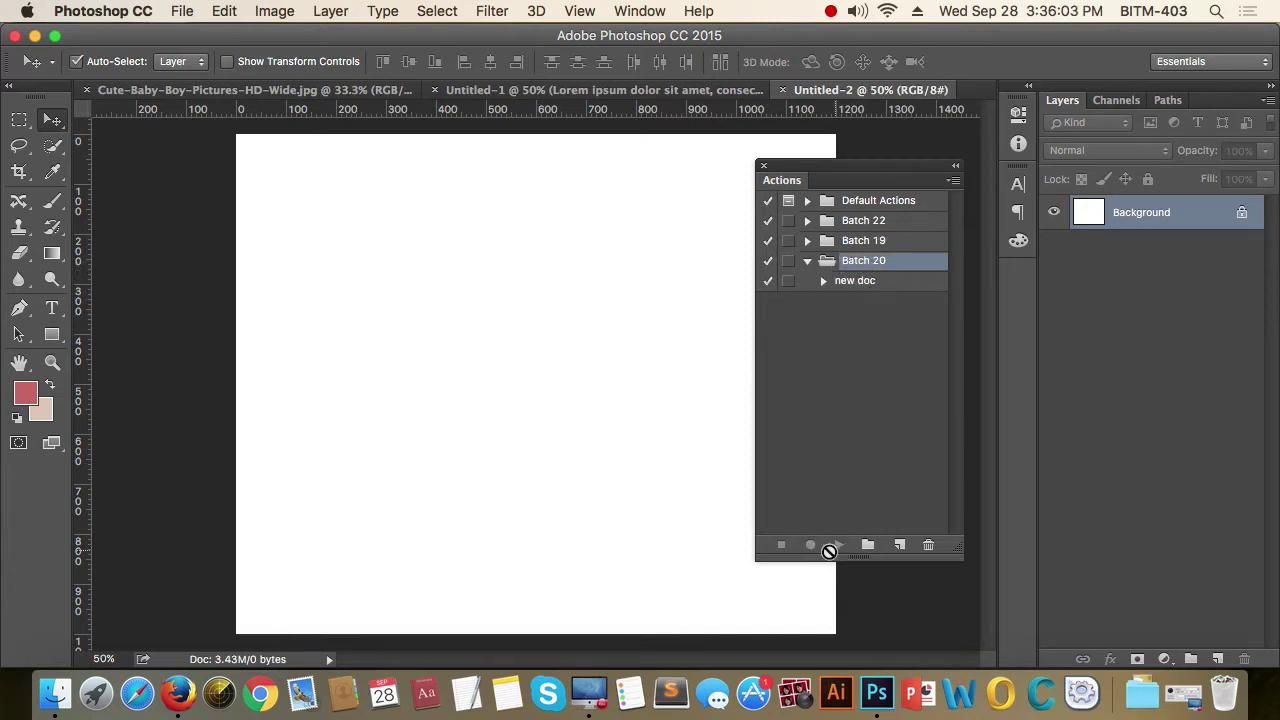
left_click(856, 284)
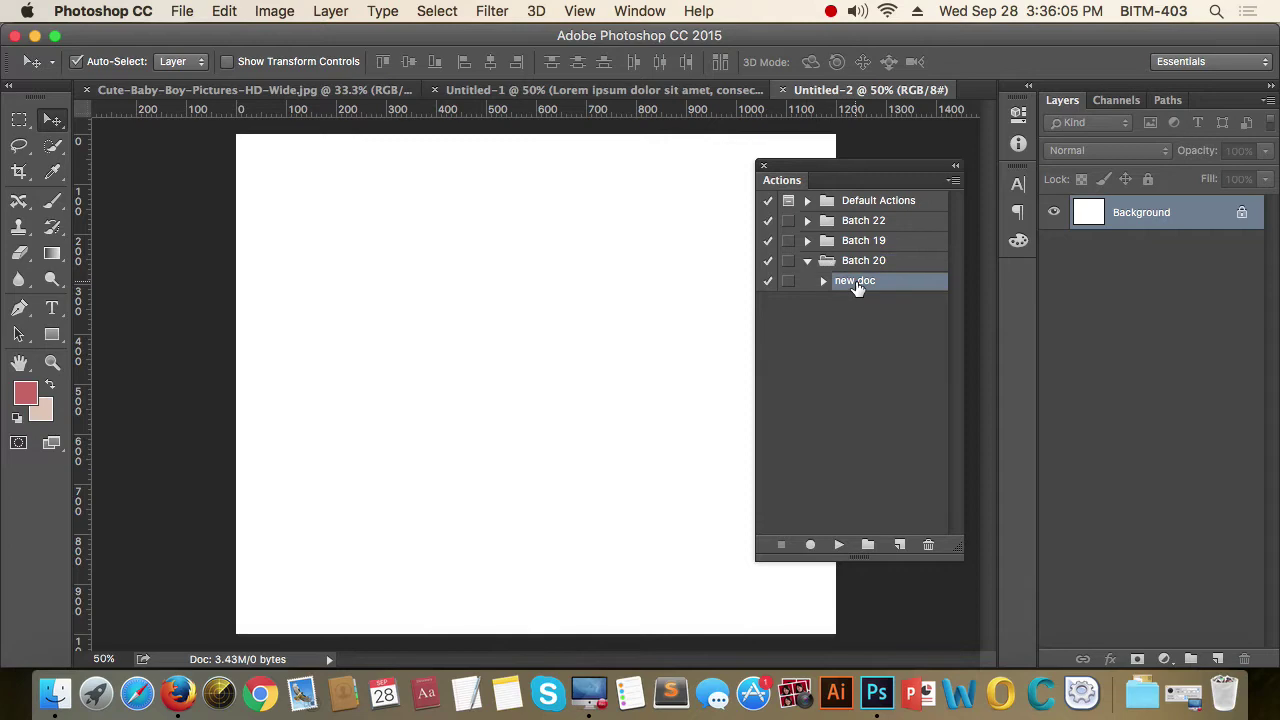
left_click(840, 546)
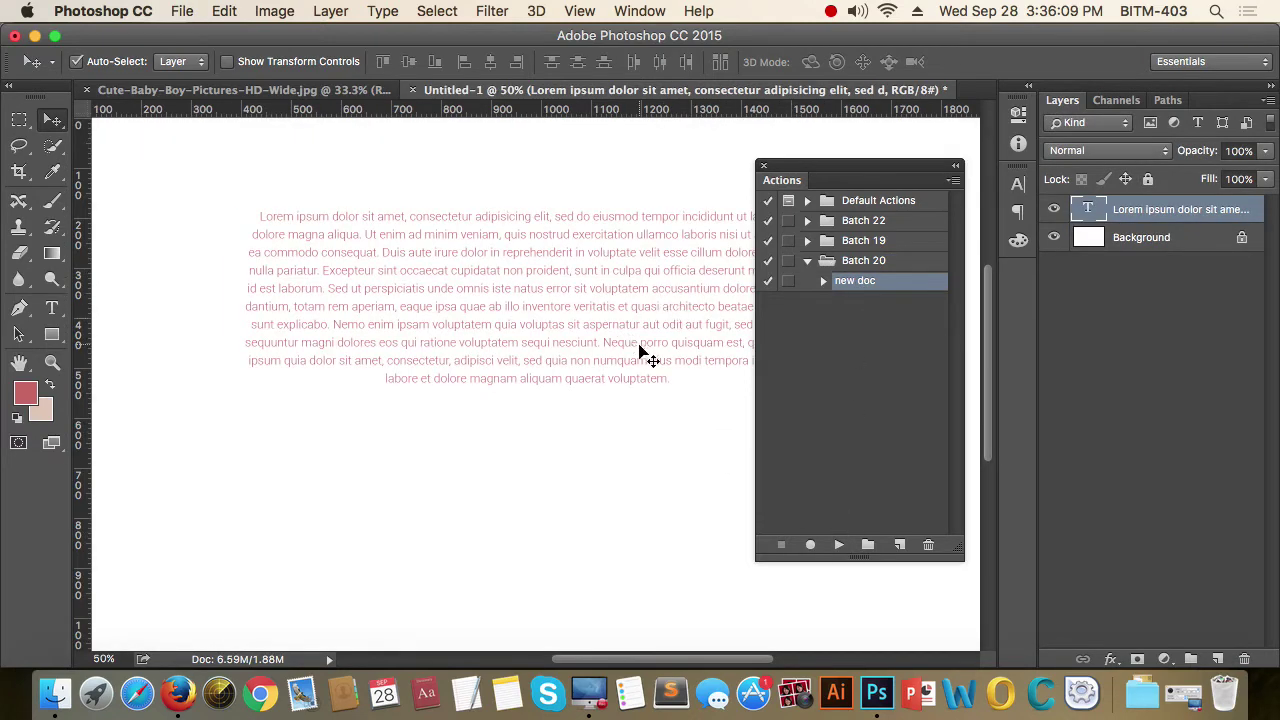
left_click(840, 546)
left_click_drag(815, 177, 990, 295)
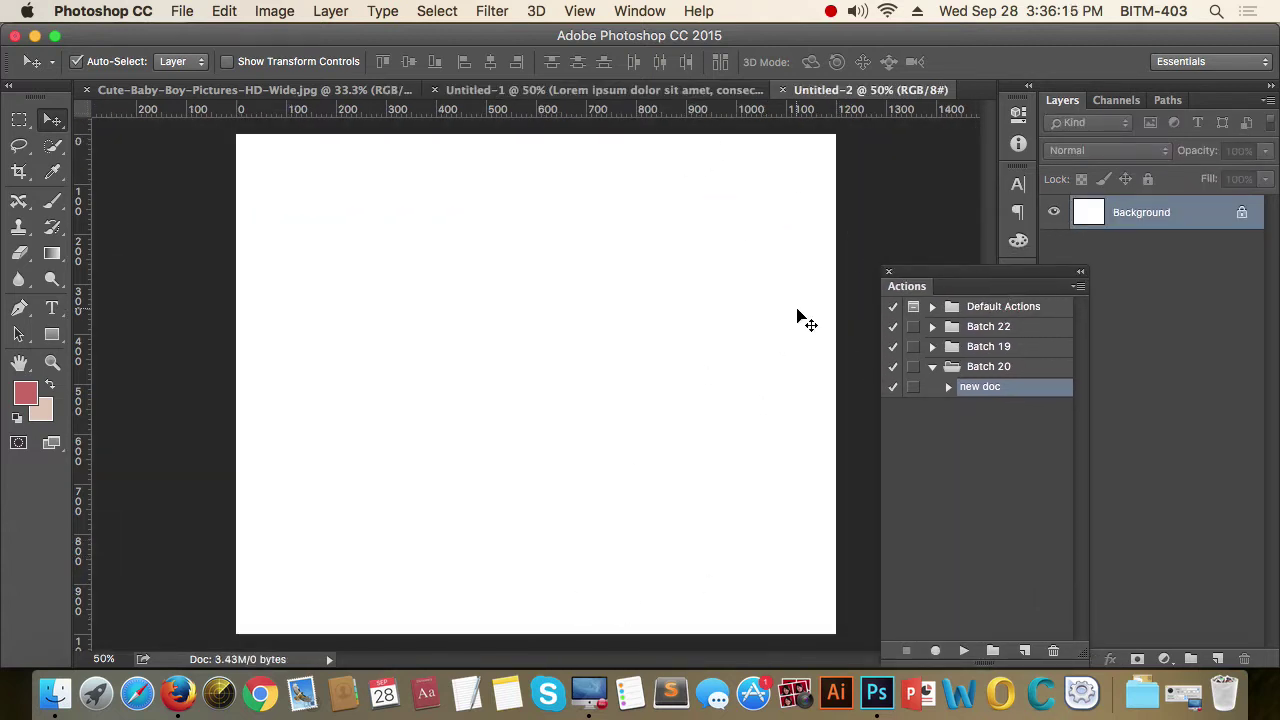
key("super+alt+i")
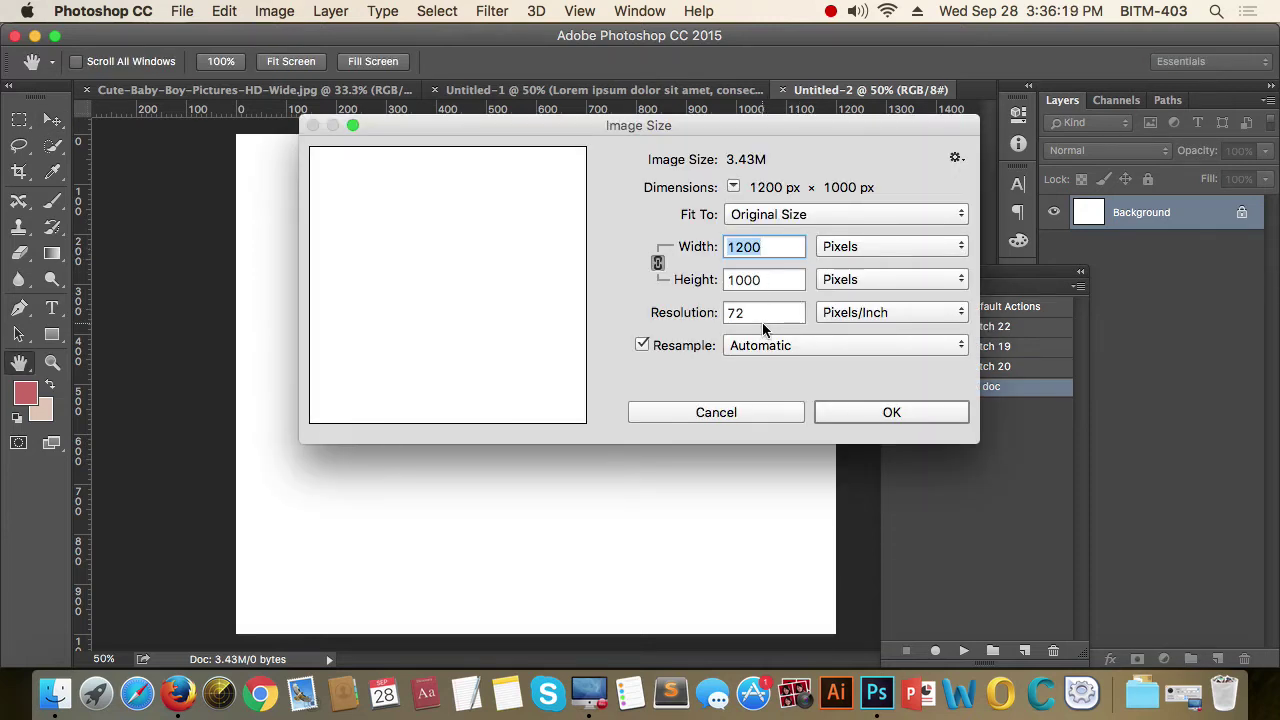
left_click(746, 418)
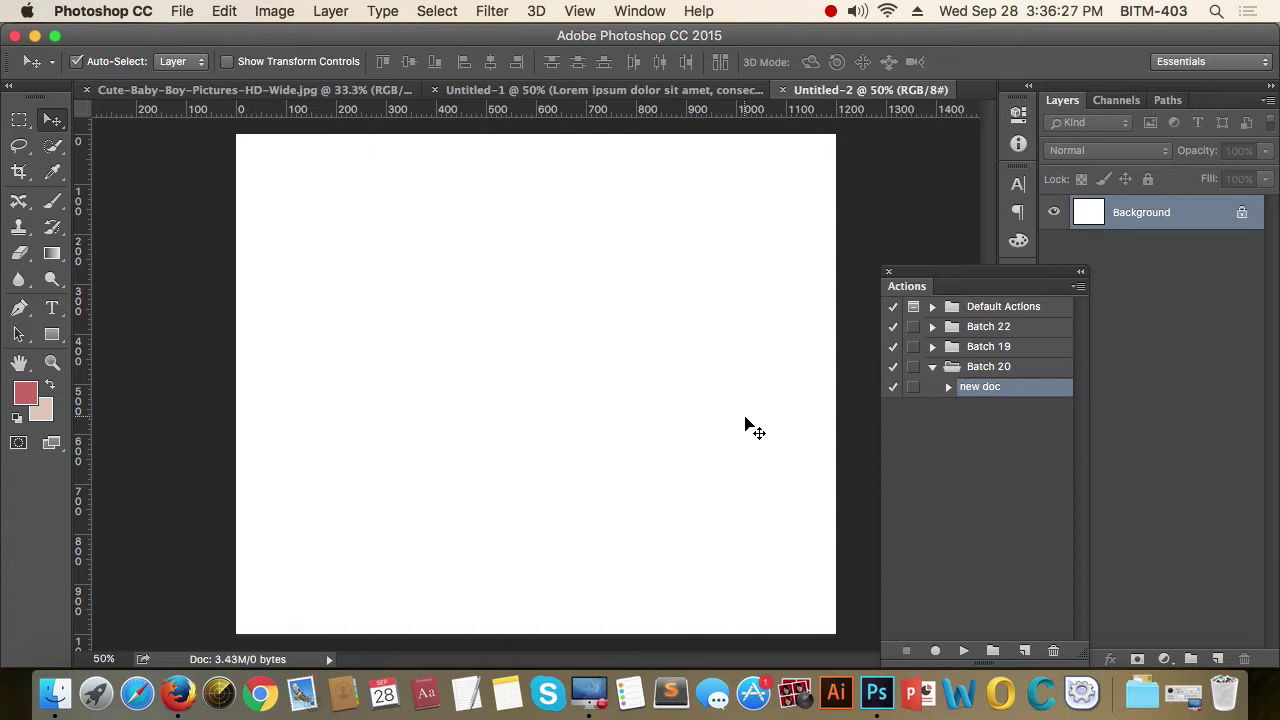
Rename the new doc action in the Batch 20 set as "new doc 1200x1000".
double_click(979, 387)
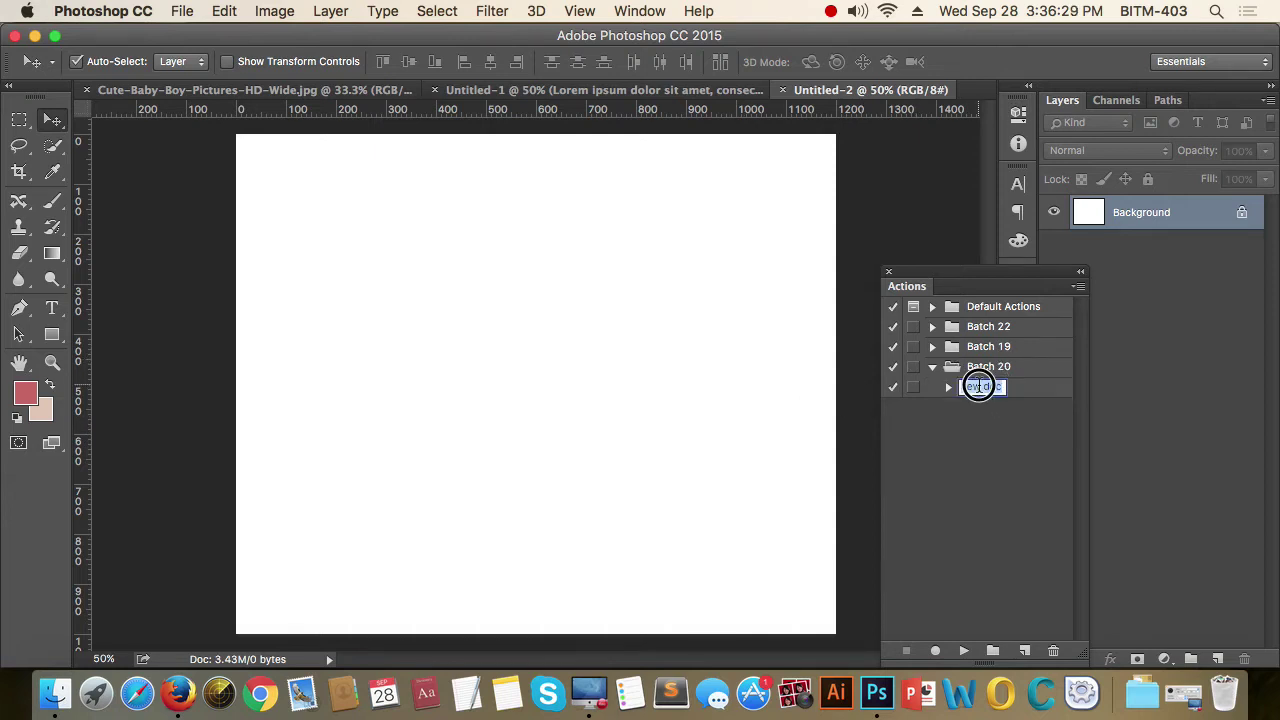
key("Right")
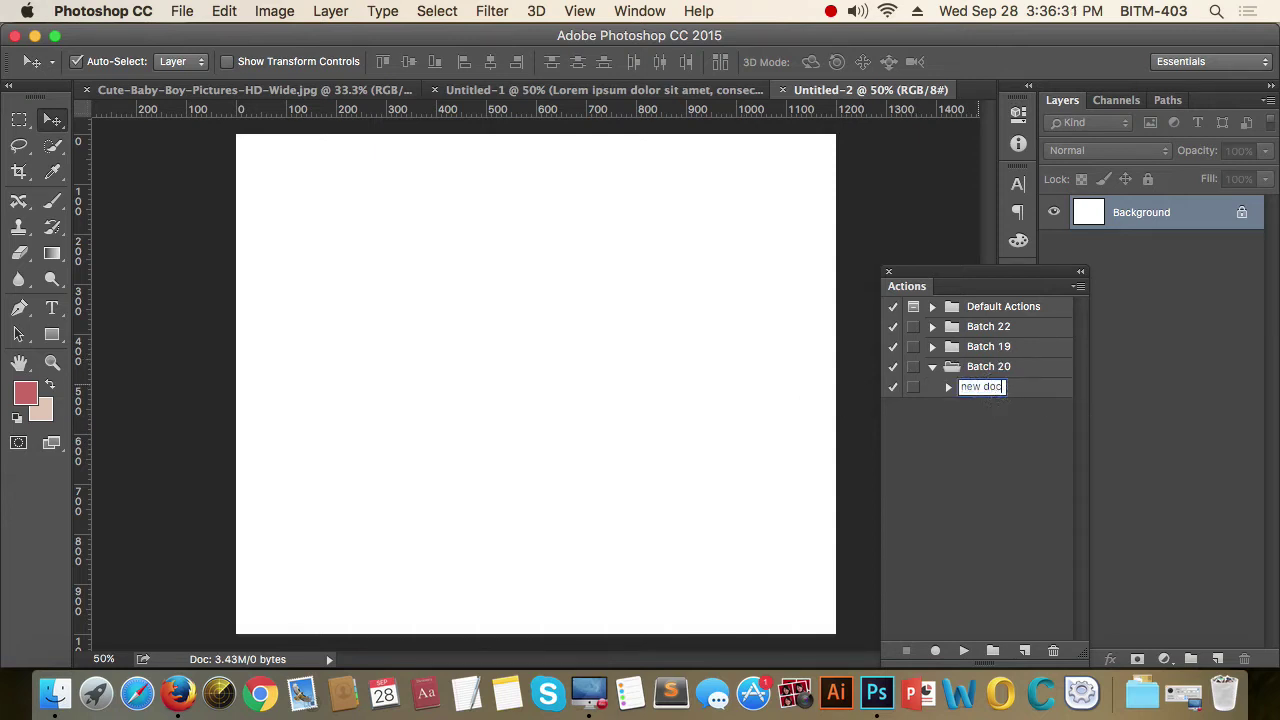
type("1200x1000")
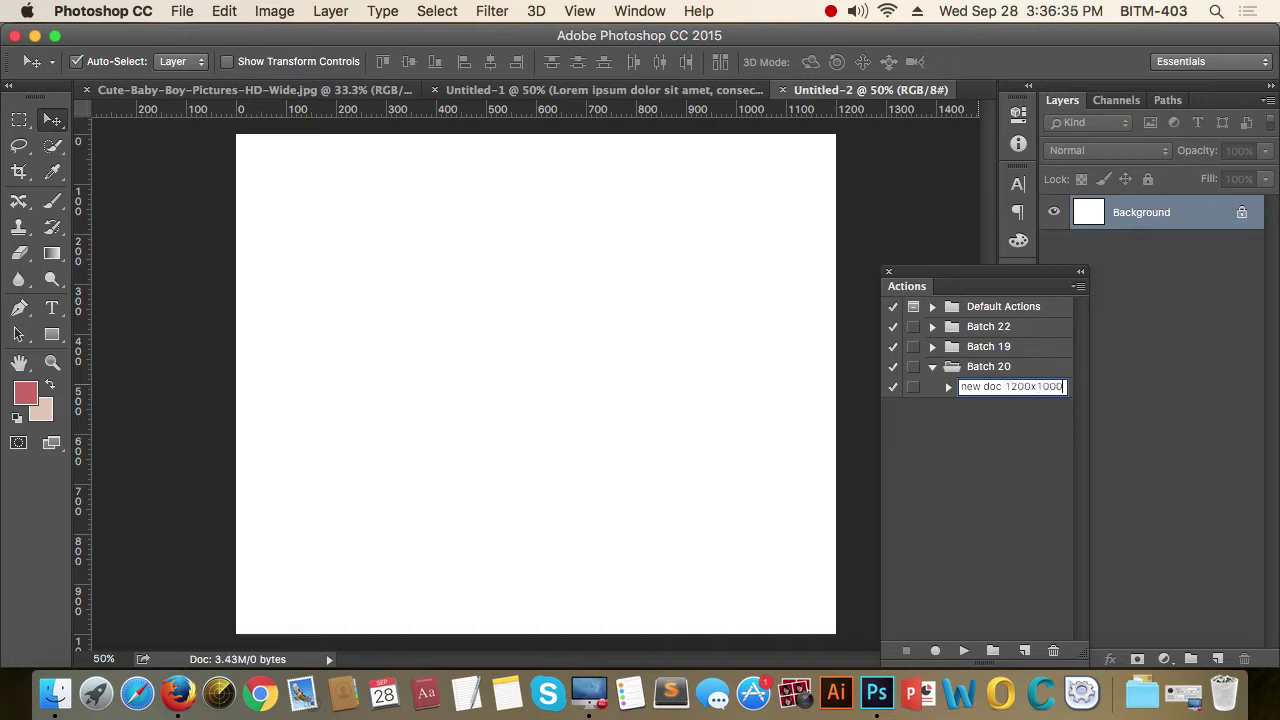
key("Return")
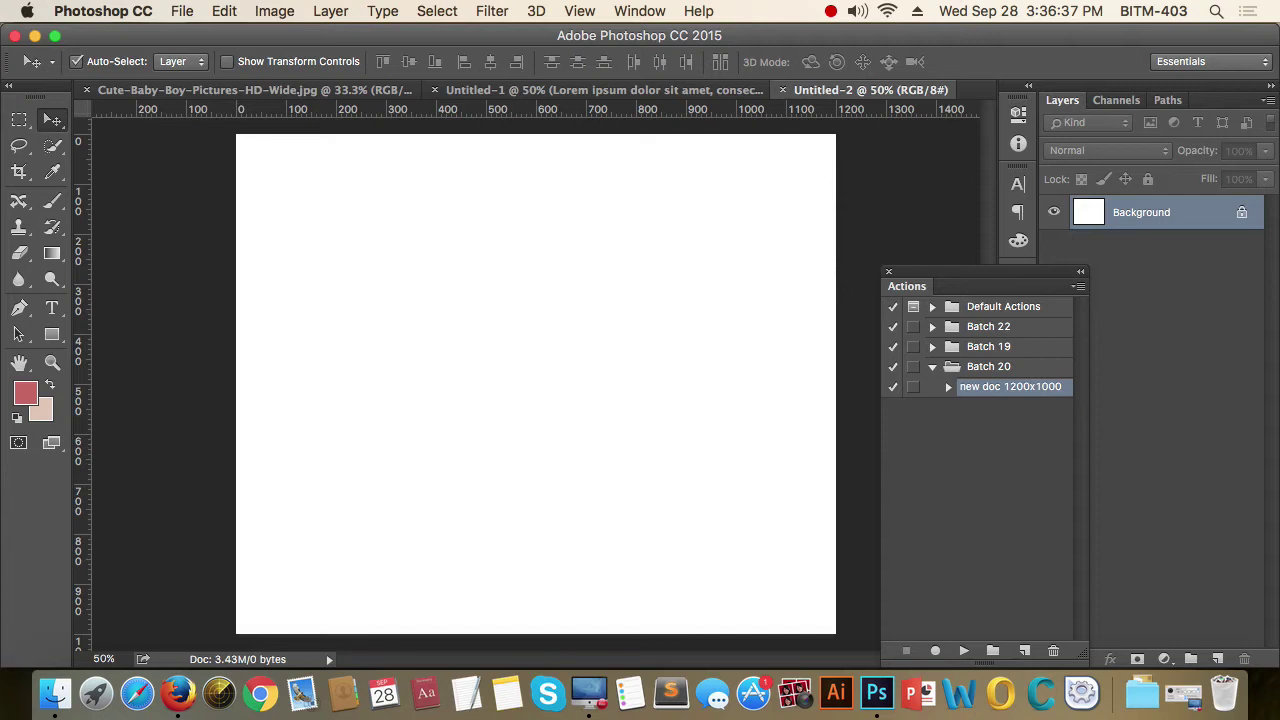
left_click(1024, 651)
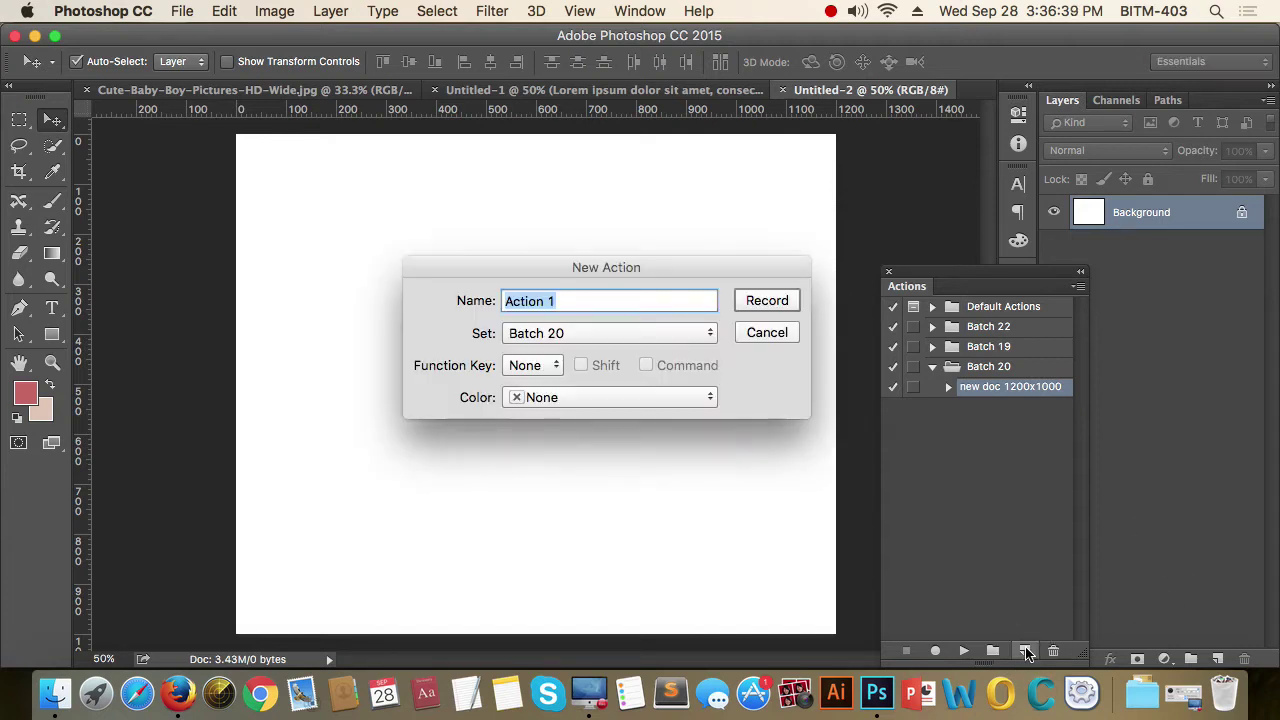
left_click(767, 332)
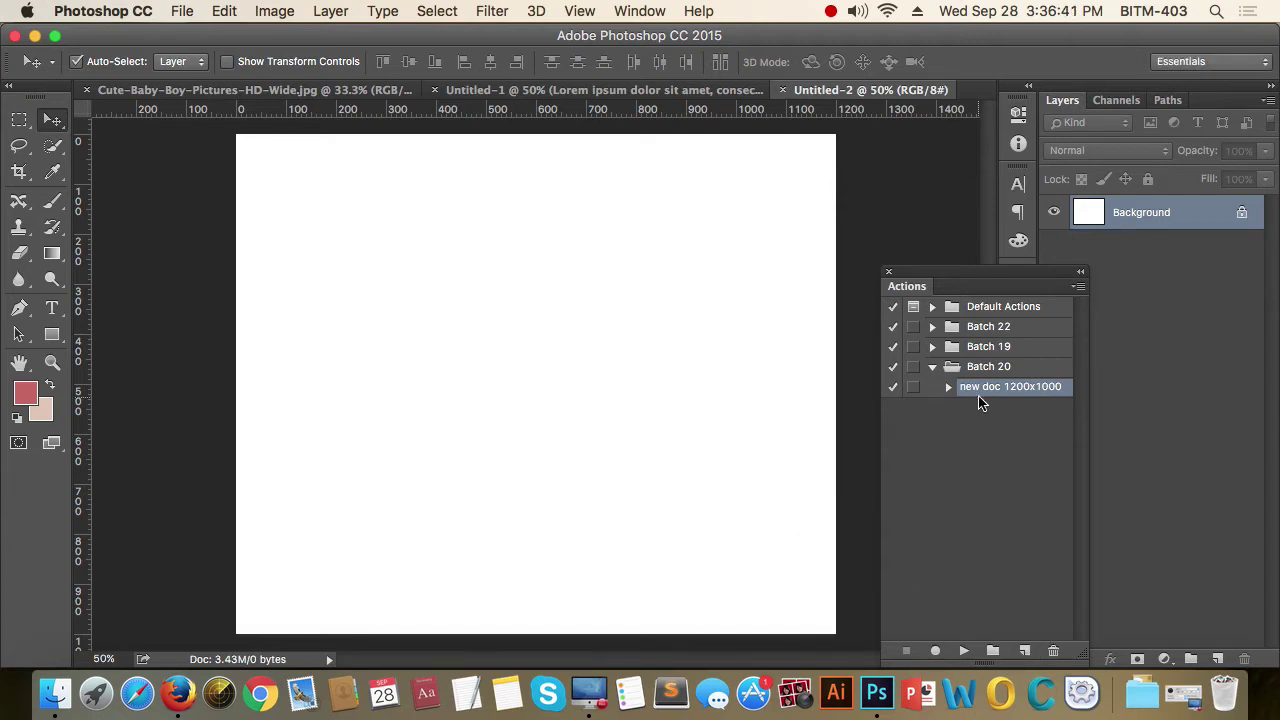
Play the new doc 1200x1000 action and compare the document it creates with Untitled-2.
left_click(964, 651)
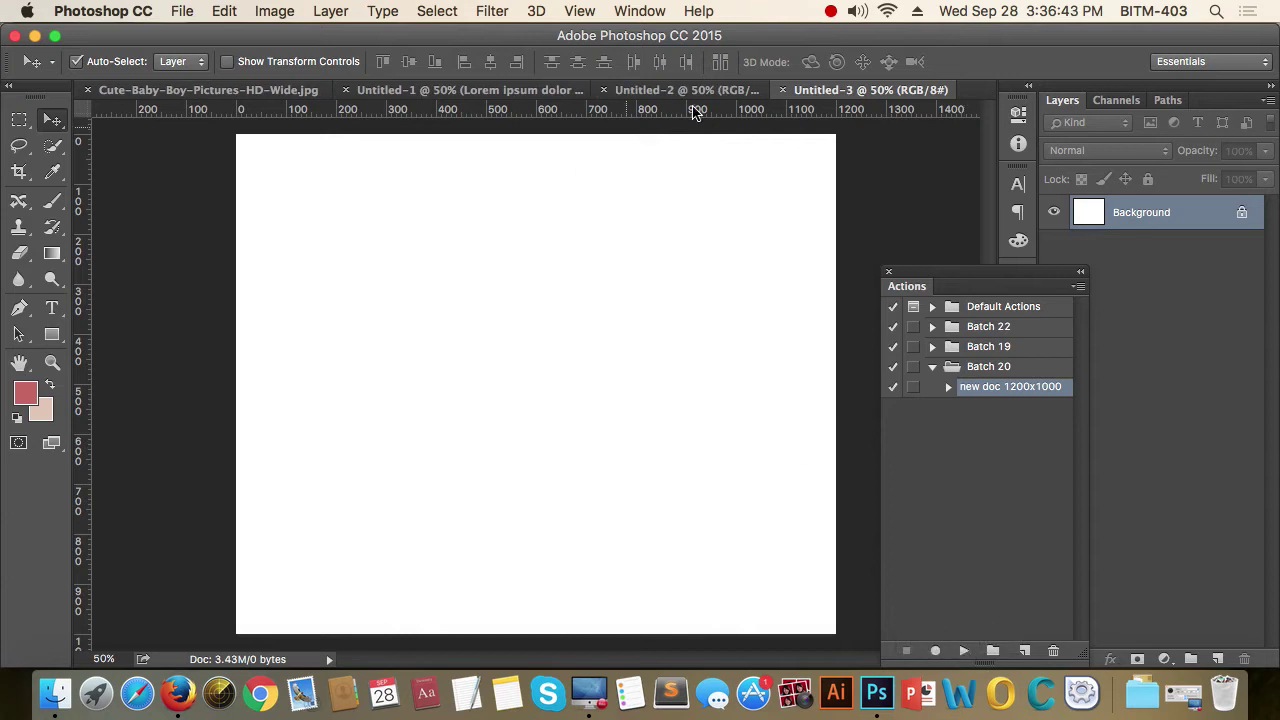
left_click(657, 93)
left_click(765, 91)
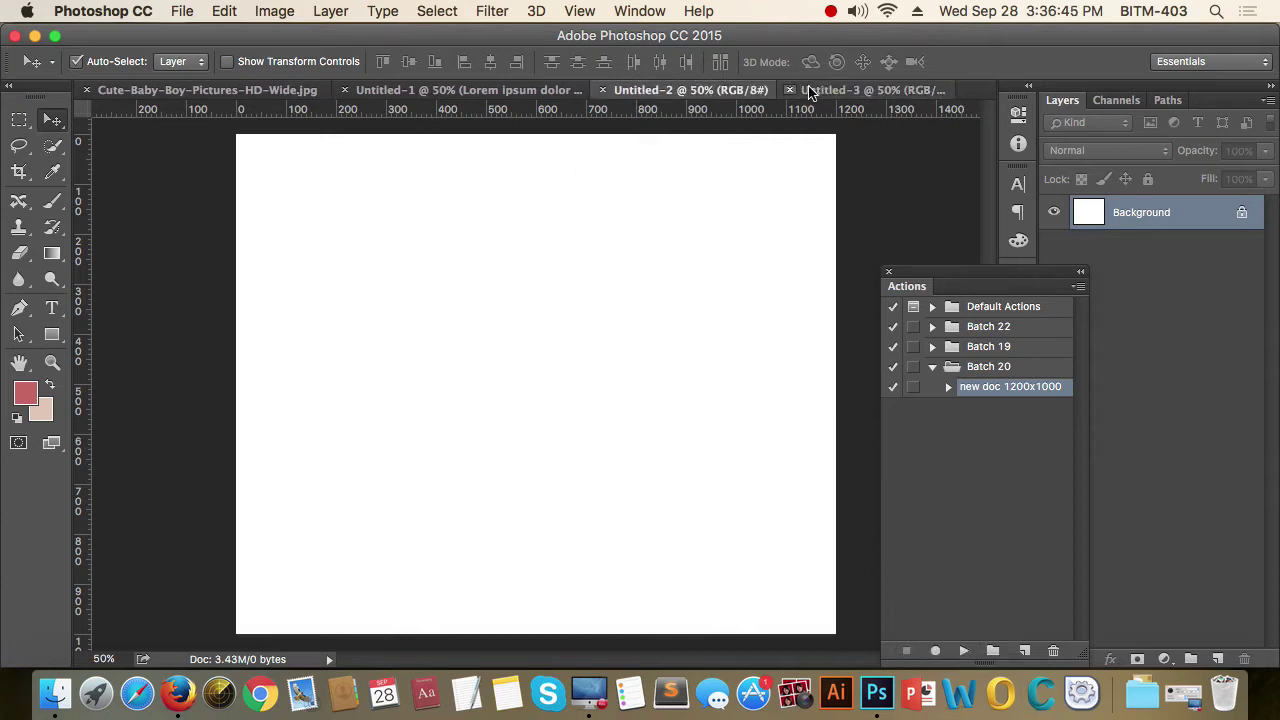
left_click(806, 91)
left_click(766, 91)
left_click(897, 92)
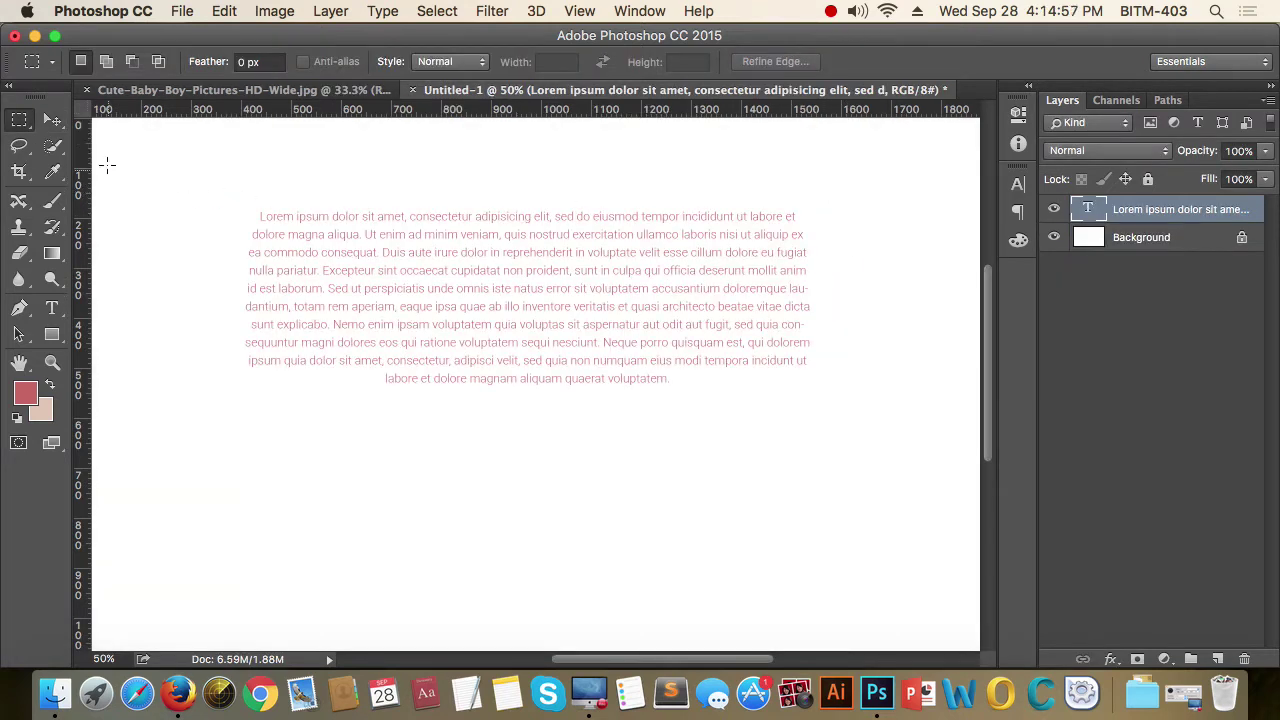
Try the Path Selection tool on the text paragraph and return to the Move tool.
left_click(52, 119)
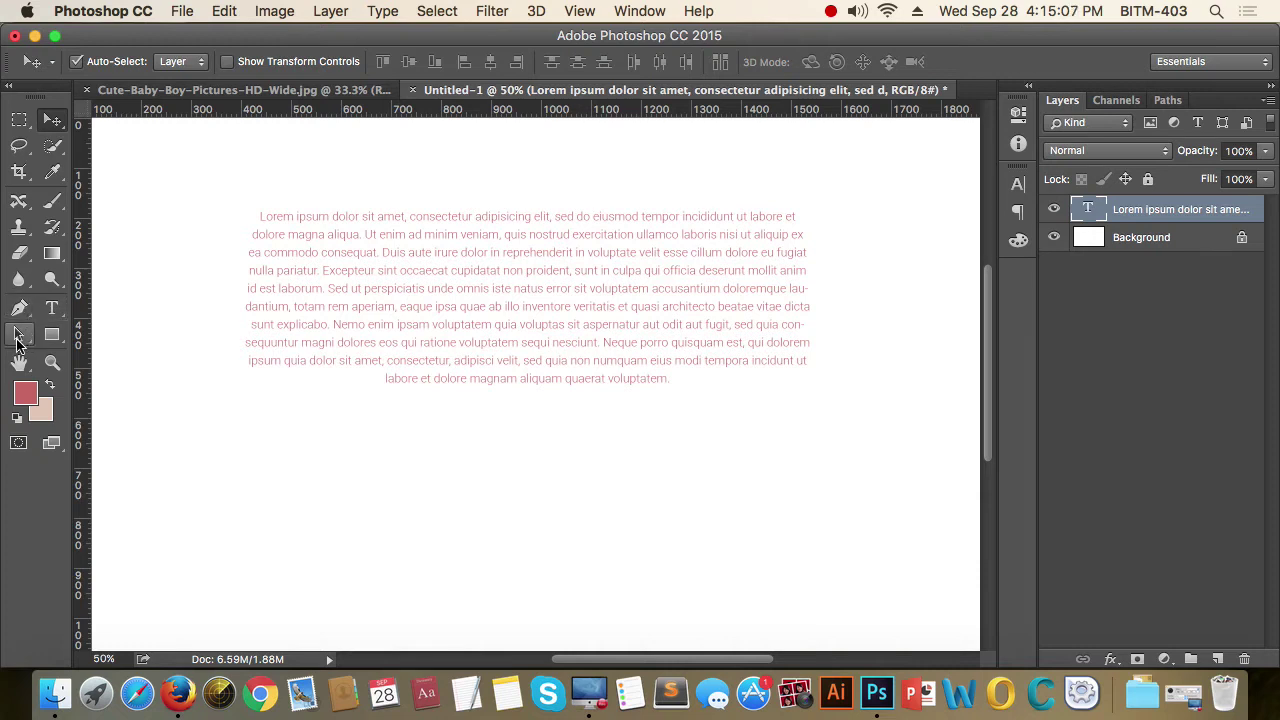
key("a")
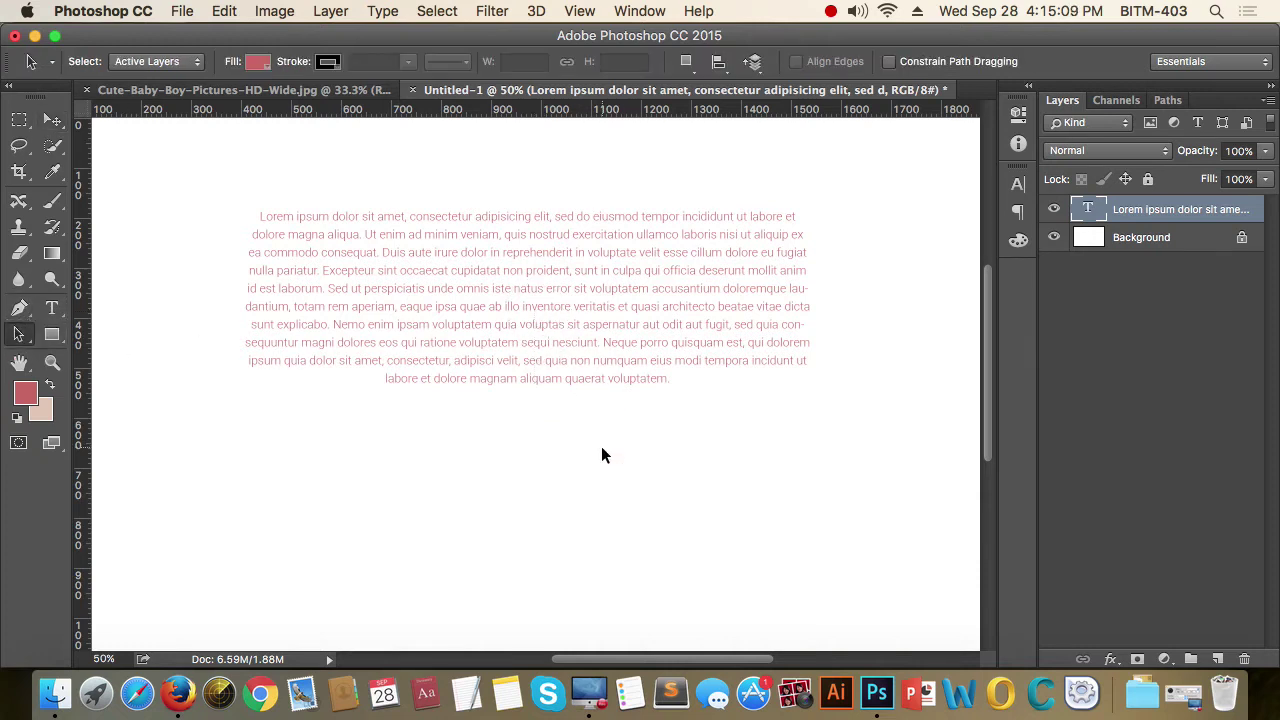
left_click_drag(434, 229, 697, 410)
left_click(19, 120)
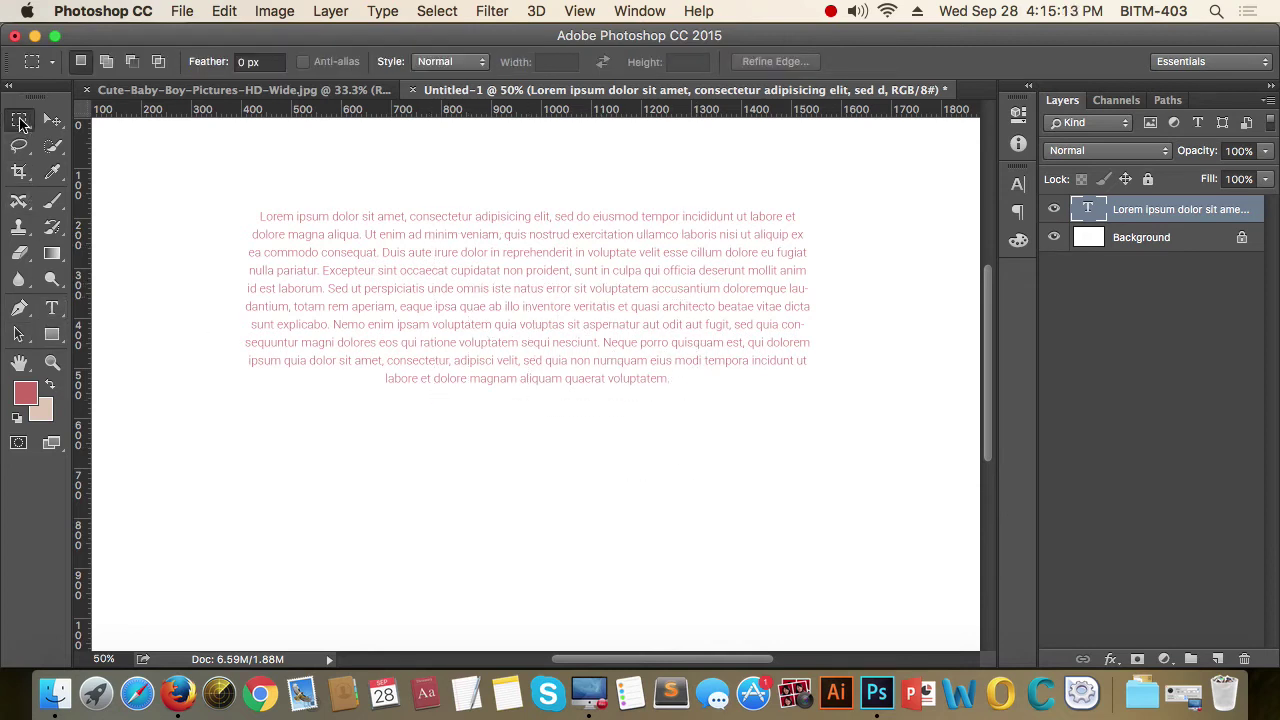
left_click(52, 121)
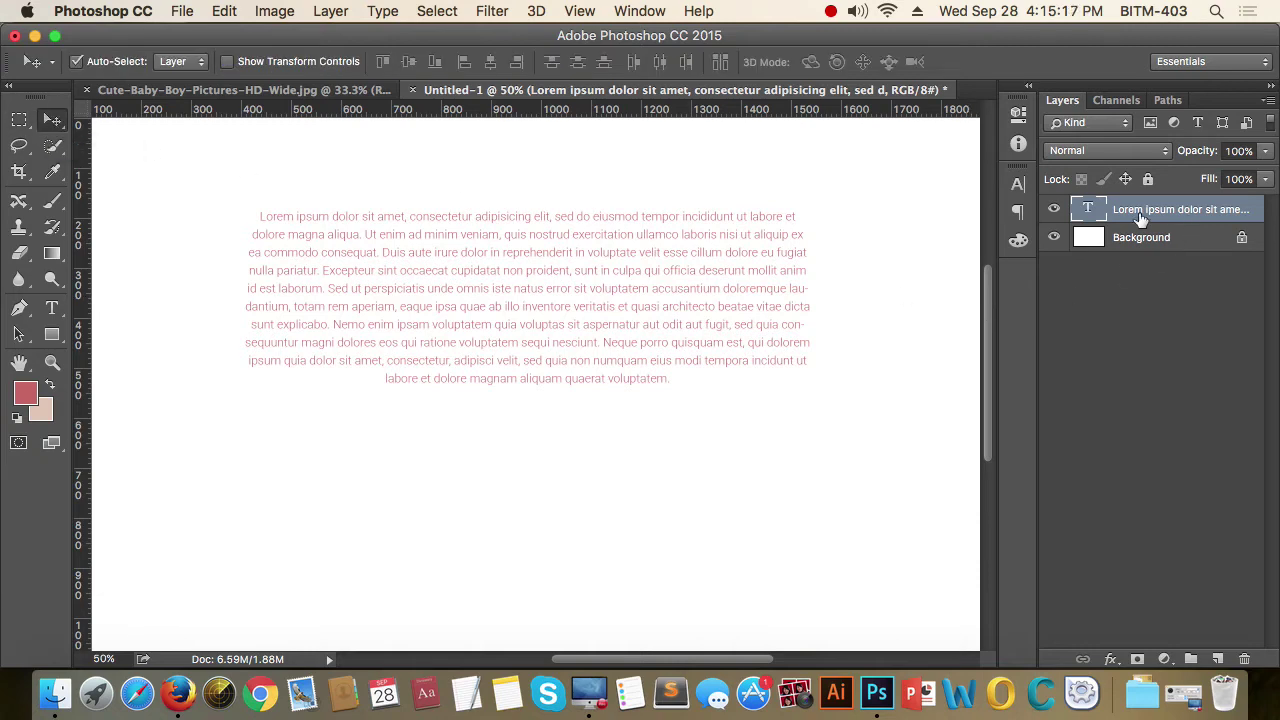
Toggle the Lorem ipsum text layer's visibility off and on twice to check which content it holds.
left_click(1055, 209)
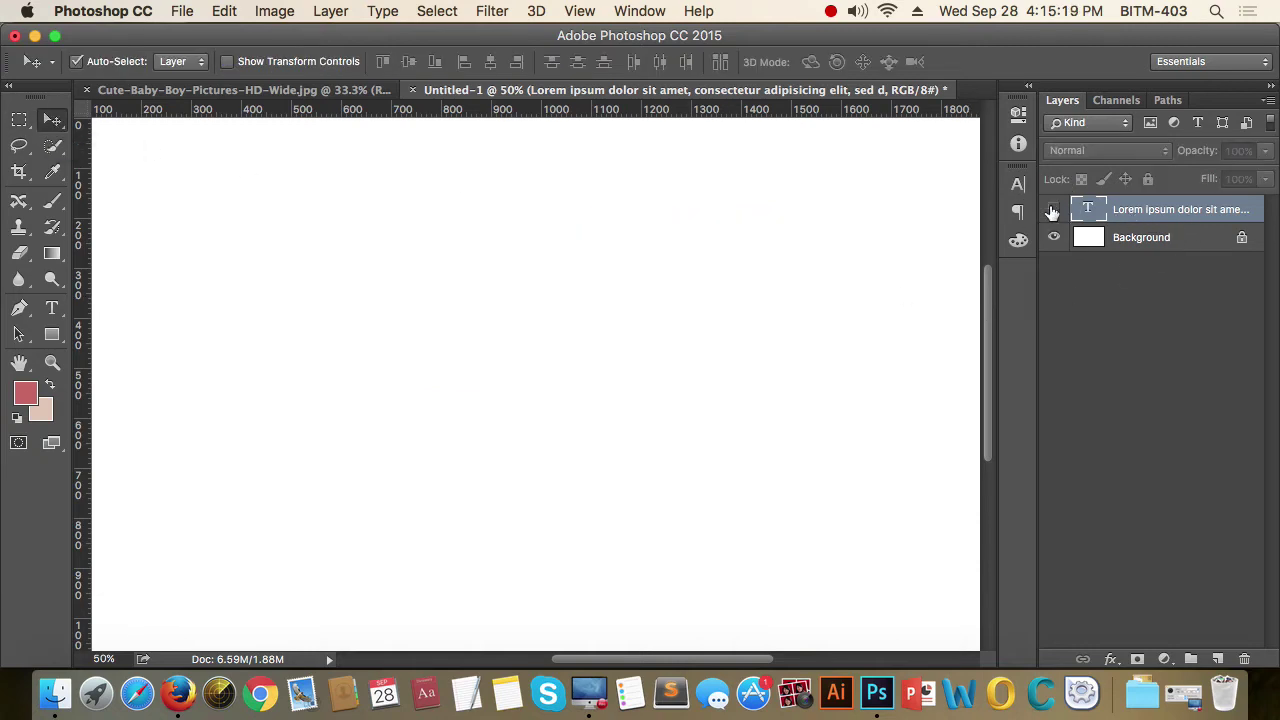
left_click(1055, 209)
left_click(1056, 211)
left_click(1056, 211)
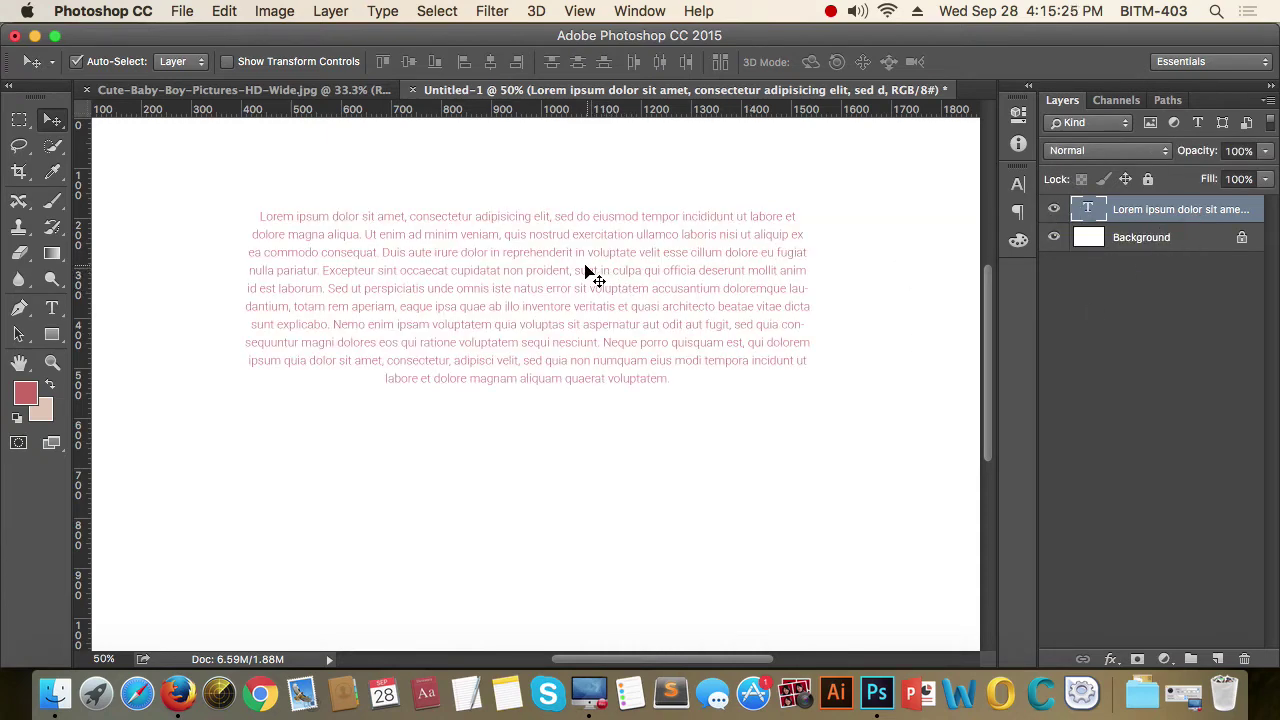
Turn off Auto-Select for the Move tool and reposition the text paragraph in the upper-left part of the canvas.
left_click(77, 62)
left_click(77, 62)
left_click_drag(537, 278, 503, 331)
key("super+minus")
key("super+minus")
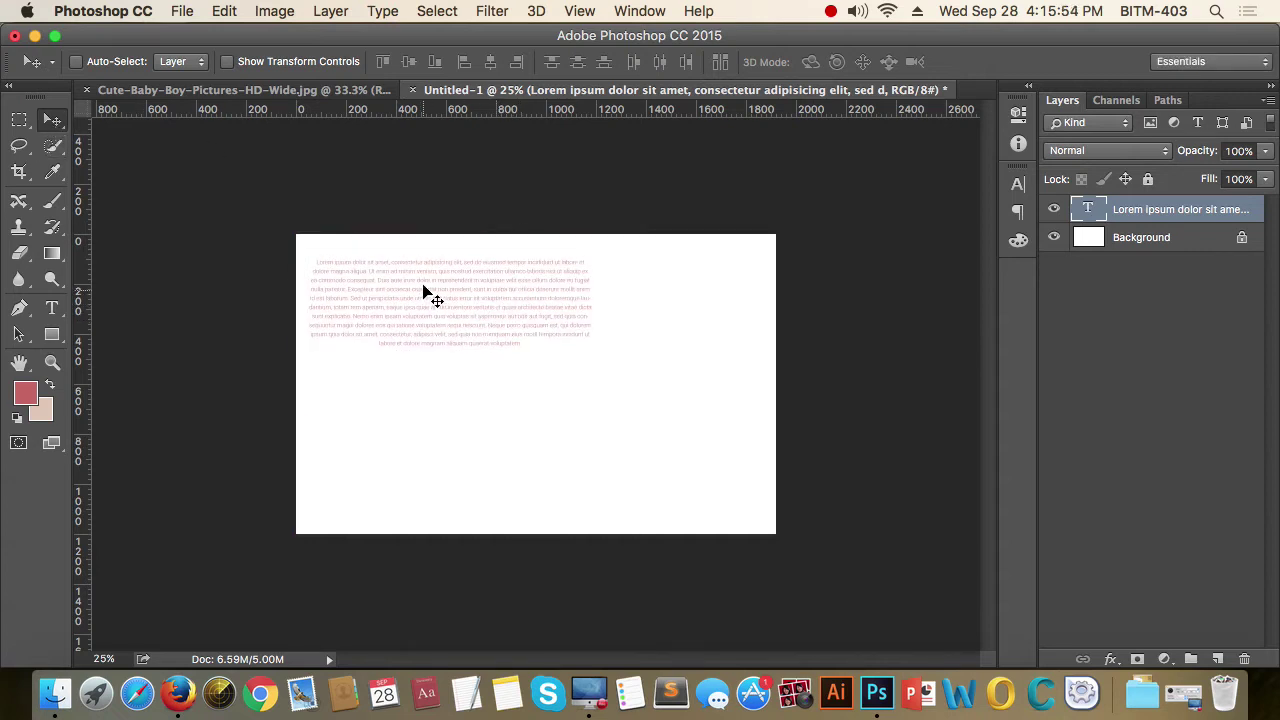
left_click_drag(471, 291, 487, 289)
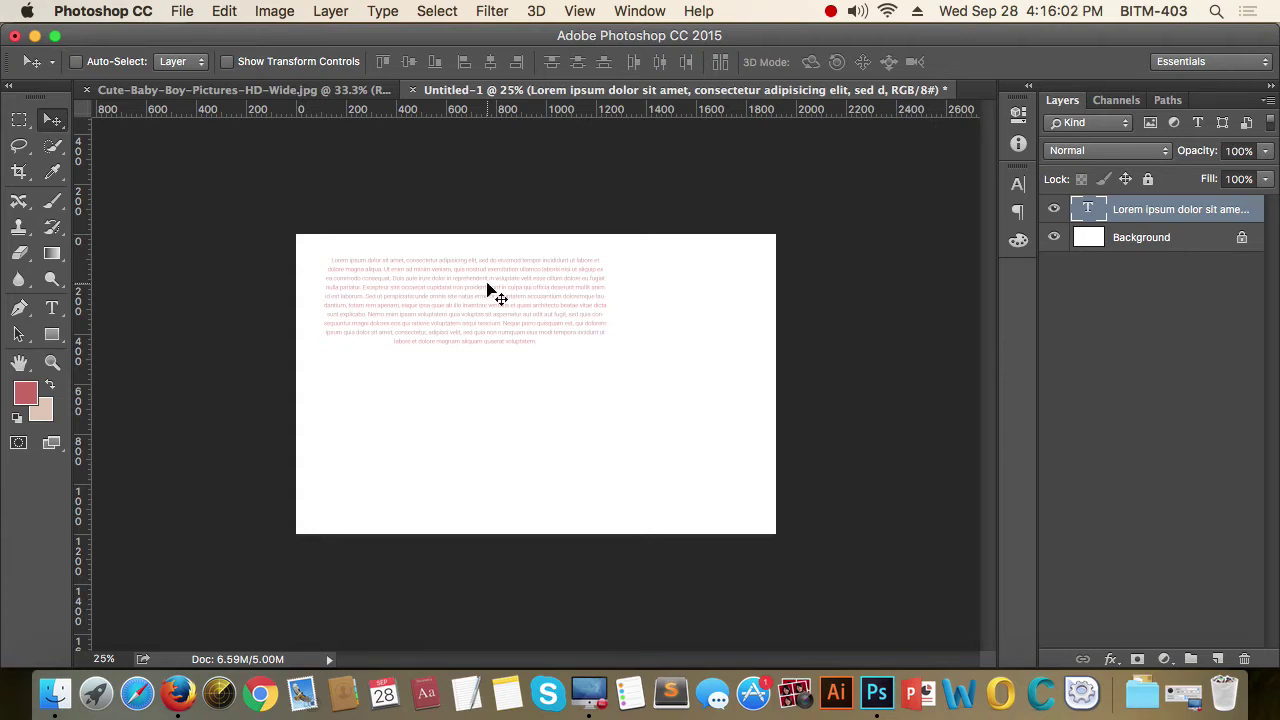
Shift the text paragraph farther right and slightly up with the Move tool, keeping it near the canvas's upper edge.
left_click(19, 120)
left_click(52, 120)
left_click_drag(462, 285, 494, 277)
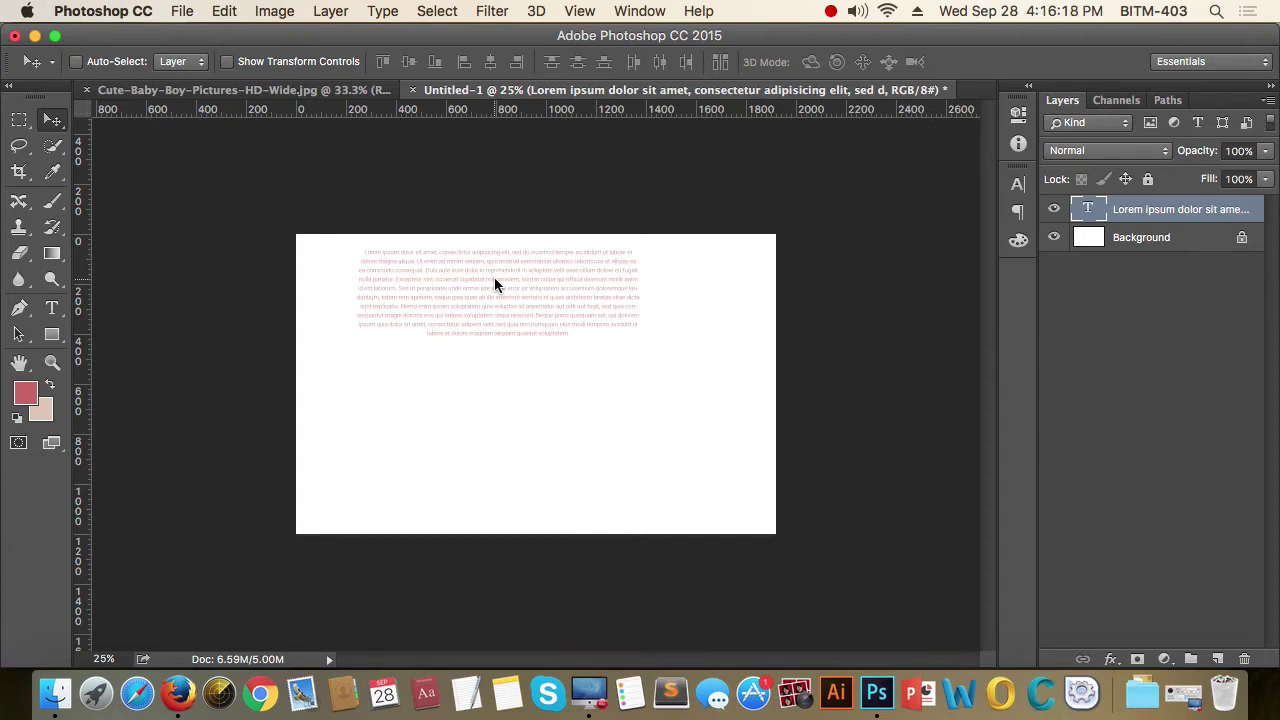
key("super+space")
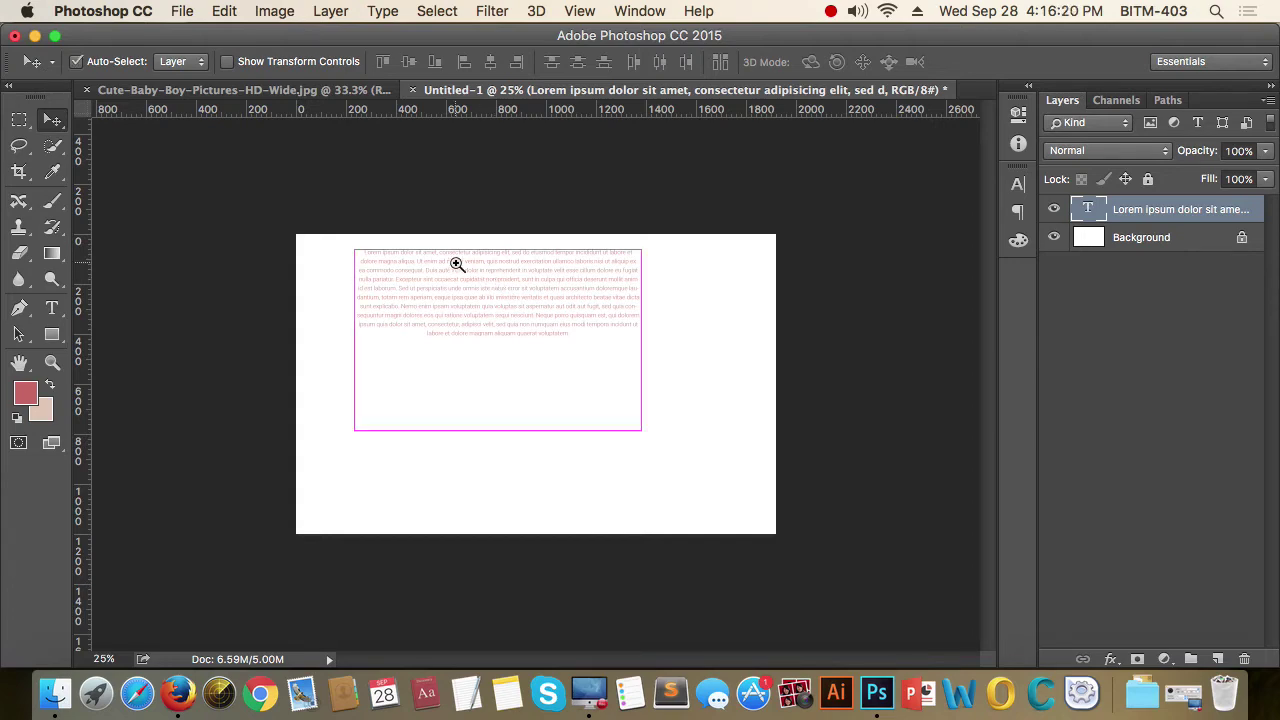
left_click_drag(451, 263, 589, 346)
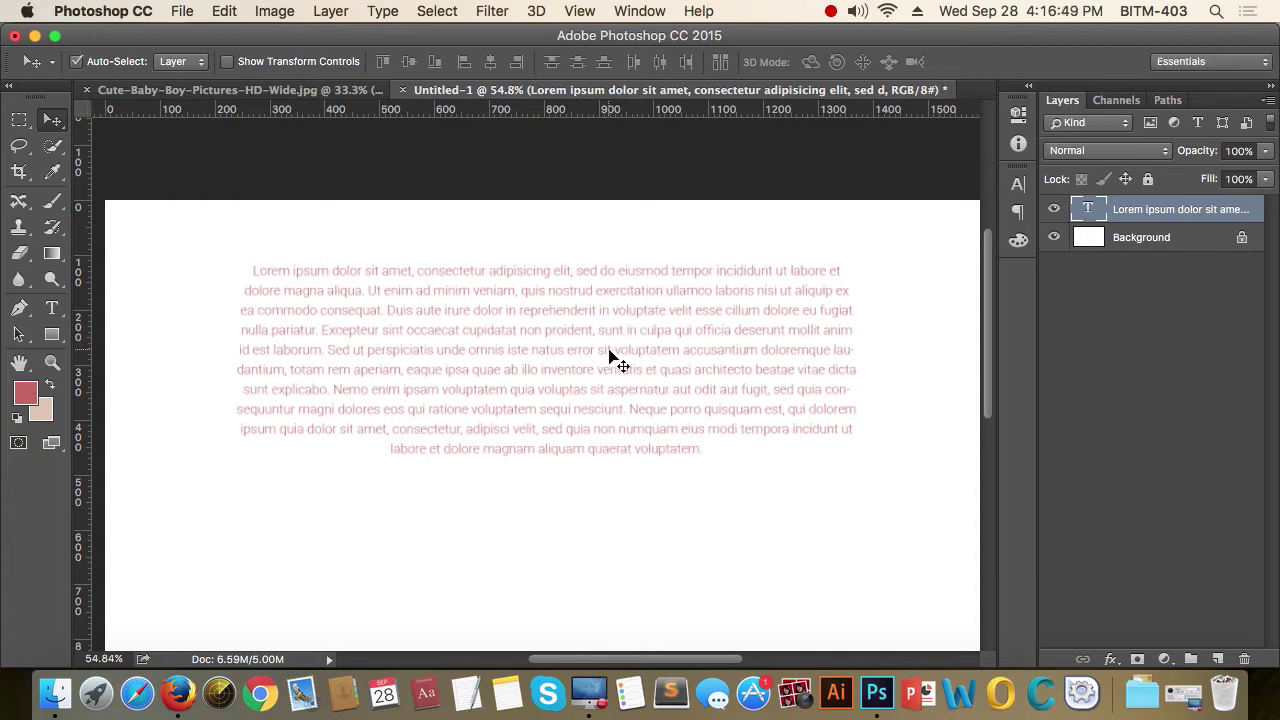
Place Cute-Baby-Boy-Pictures-HD-Wide.jpg from the Desktop folder into the Untitled-1 document using Finder.
left_click(298, 93)
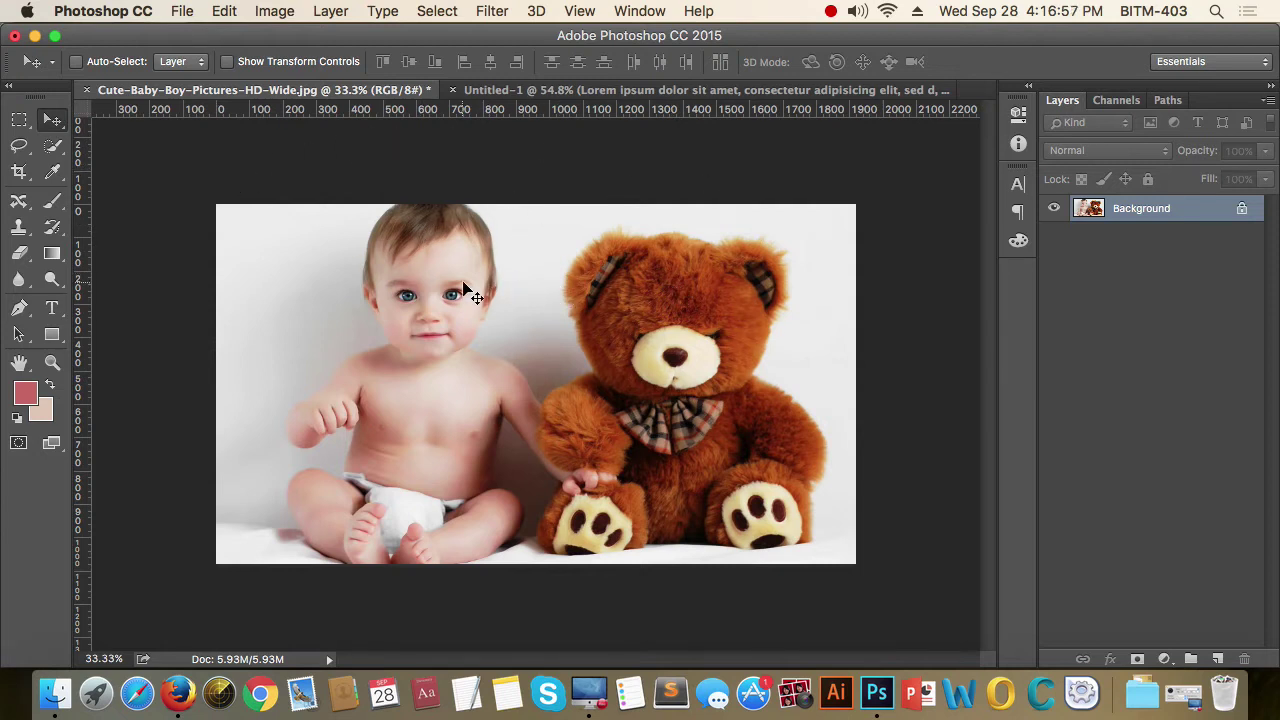
left_click(600, 91)
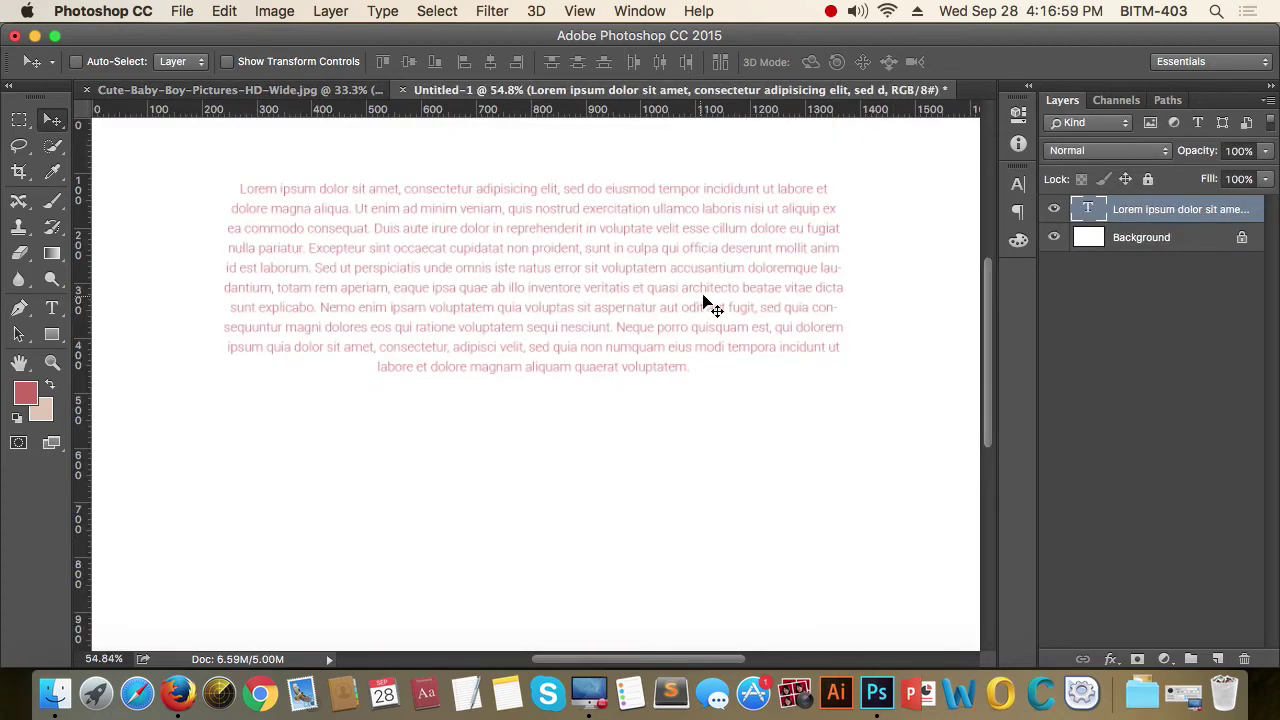
right_click(55, 693)
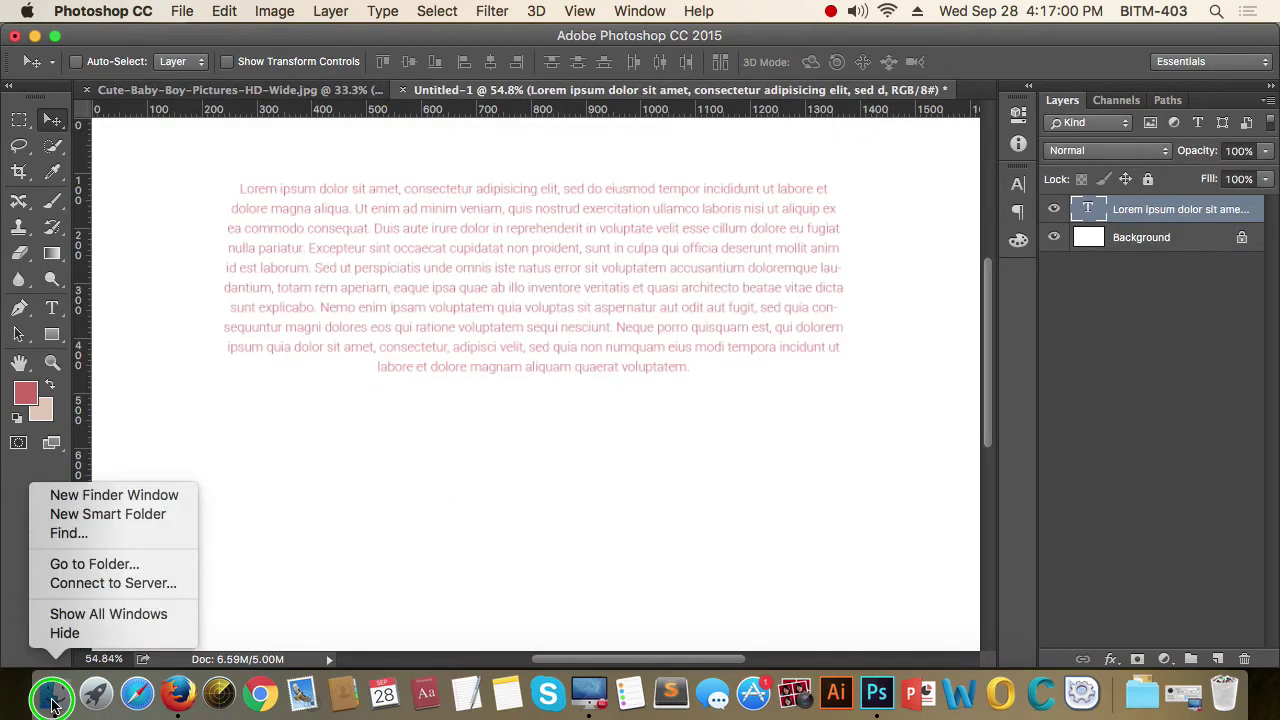
left_click(164, 496)
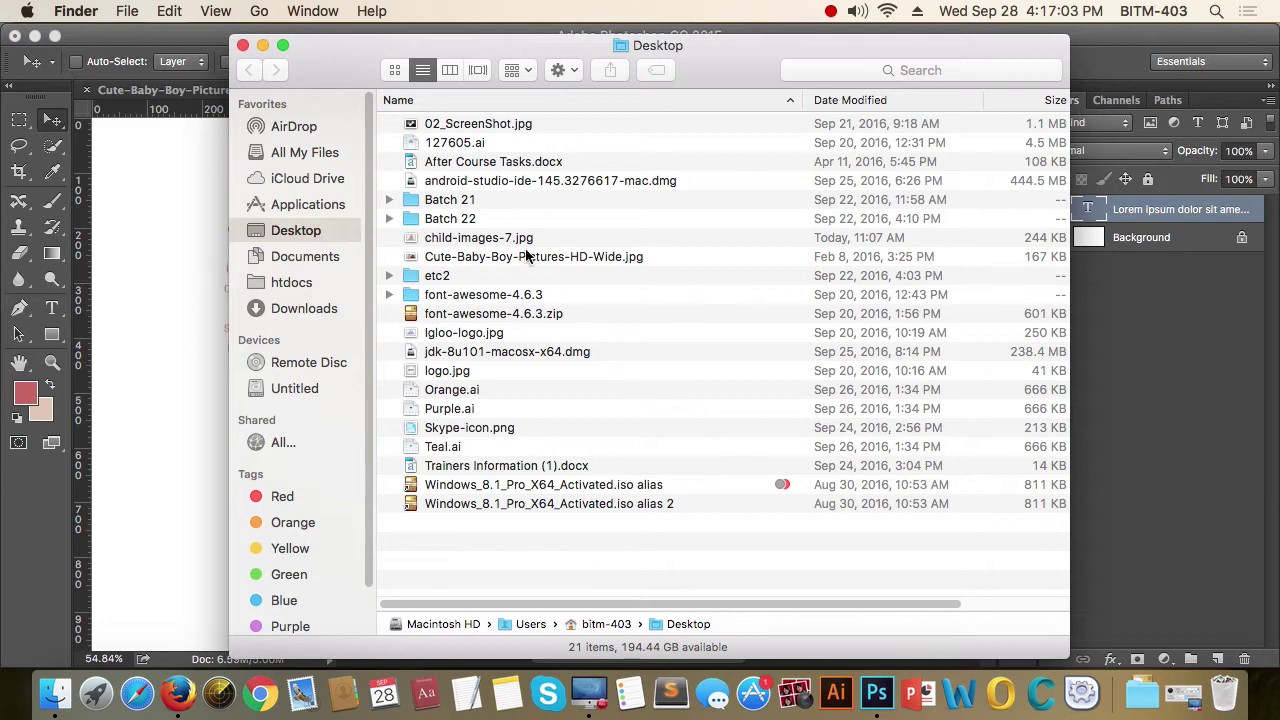
left_click_drag(470, 256, 189, 257)
Scale the placed photo to about 70.7%, position it right and down so it partly overlaps the text, and commit the placement.
left_click(737, 430, "alt")
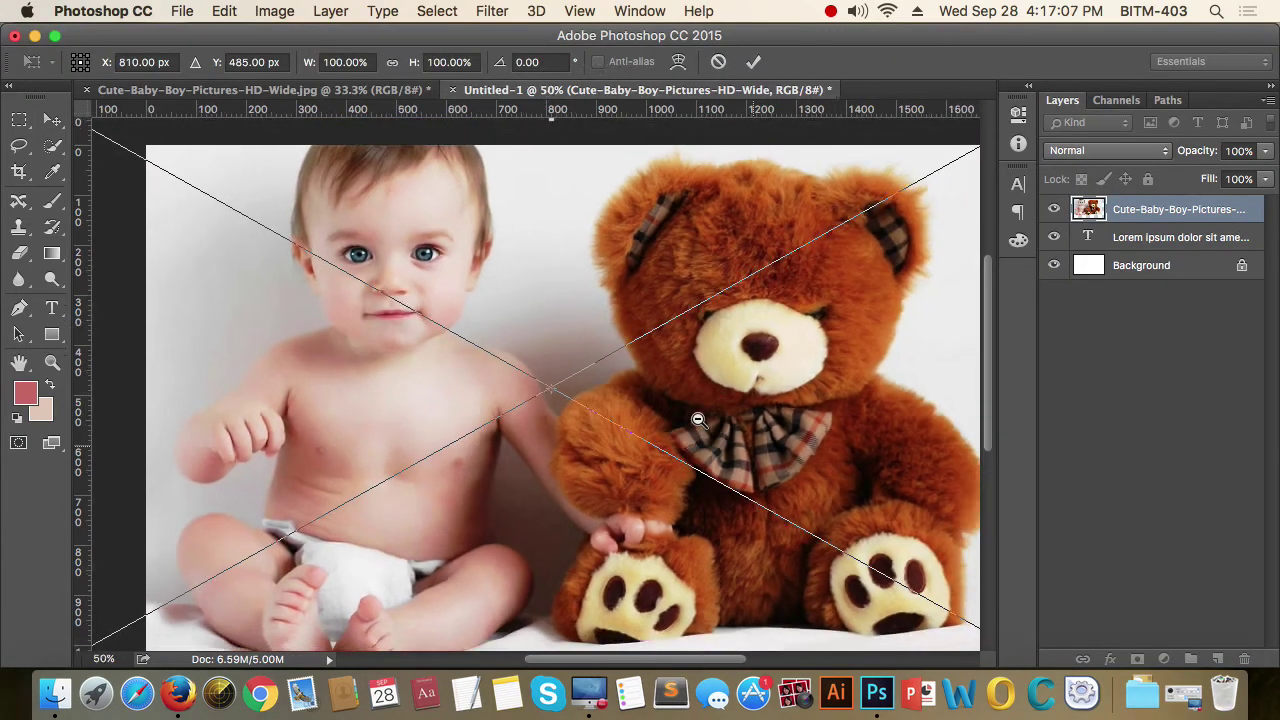
left_click(694, 414, "alt")
left_click(694, 414, "alt")
left_click_drag(741, 486, 651, 459)
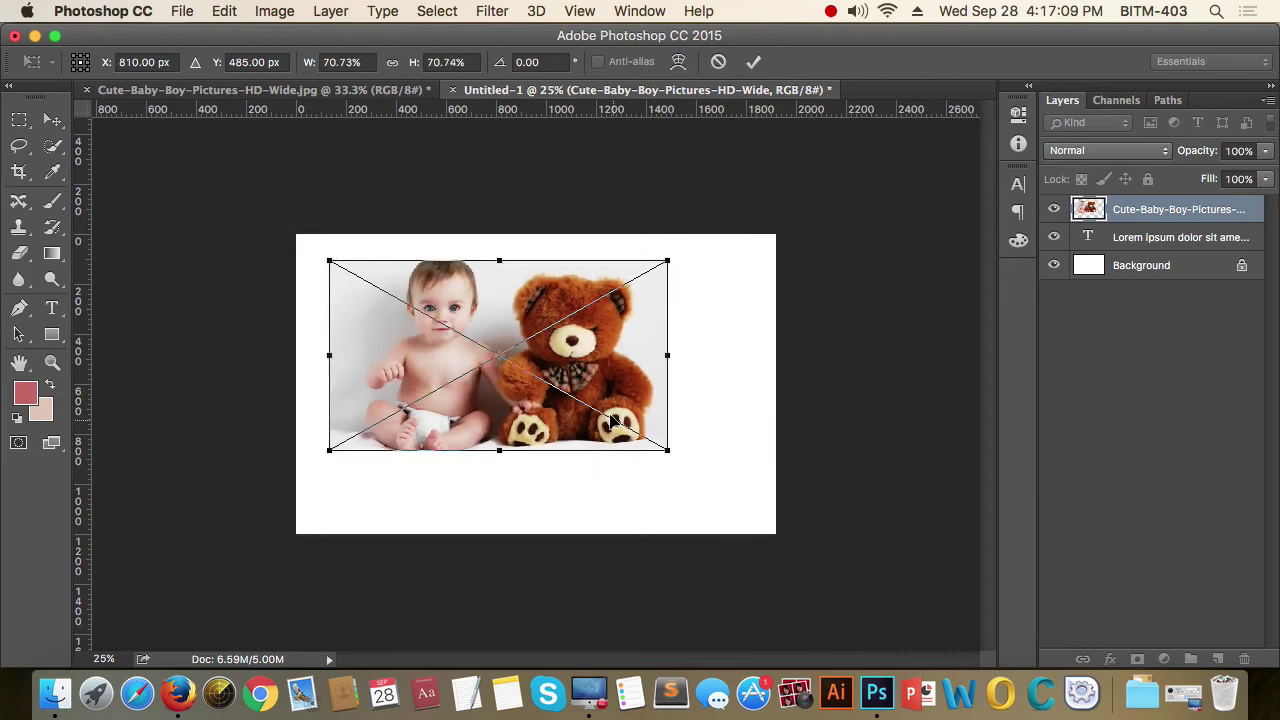
left_click_drag(615, 411, 690, 425)
key("Return")
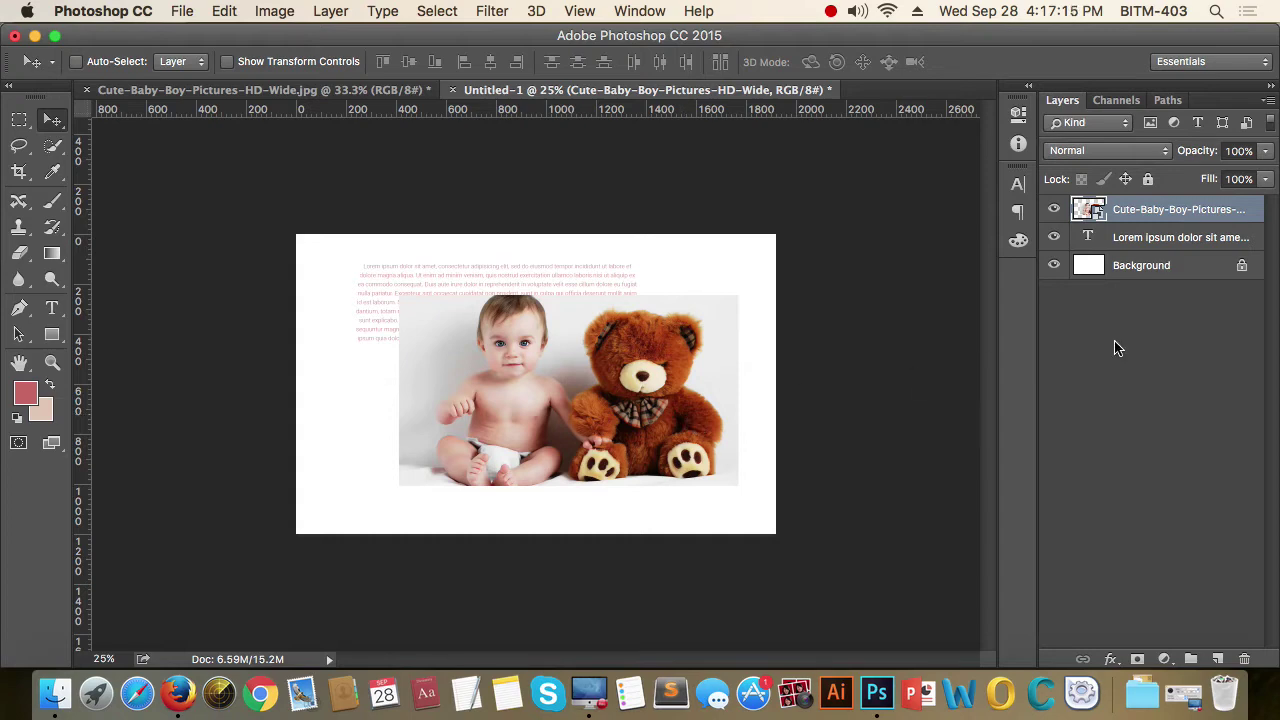
Compare the layer of the original photo document with the placed photo's layer in Untitled-1.
left_click(310, 91)
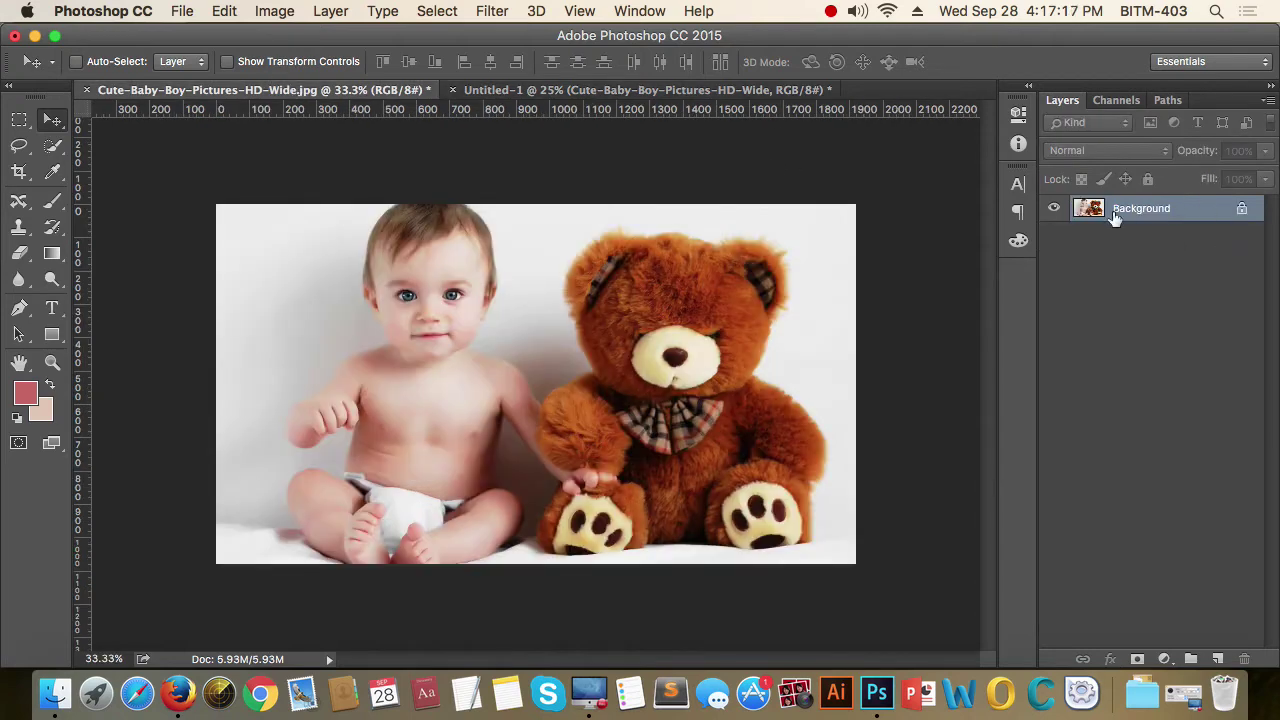
left_click(651, 89)
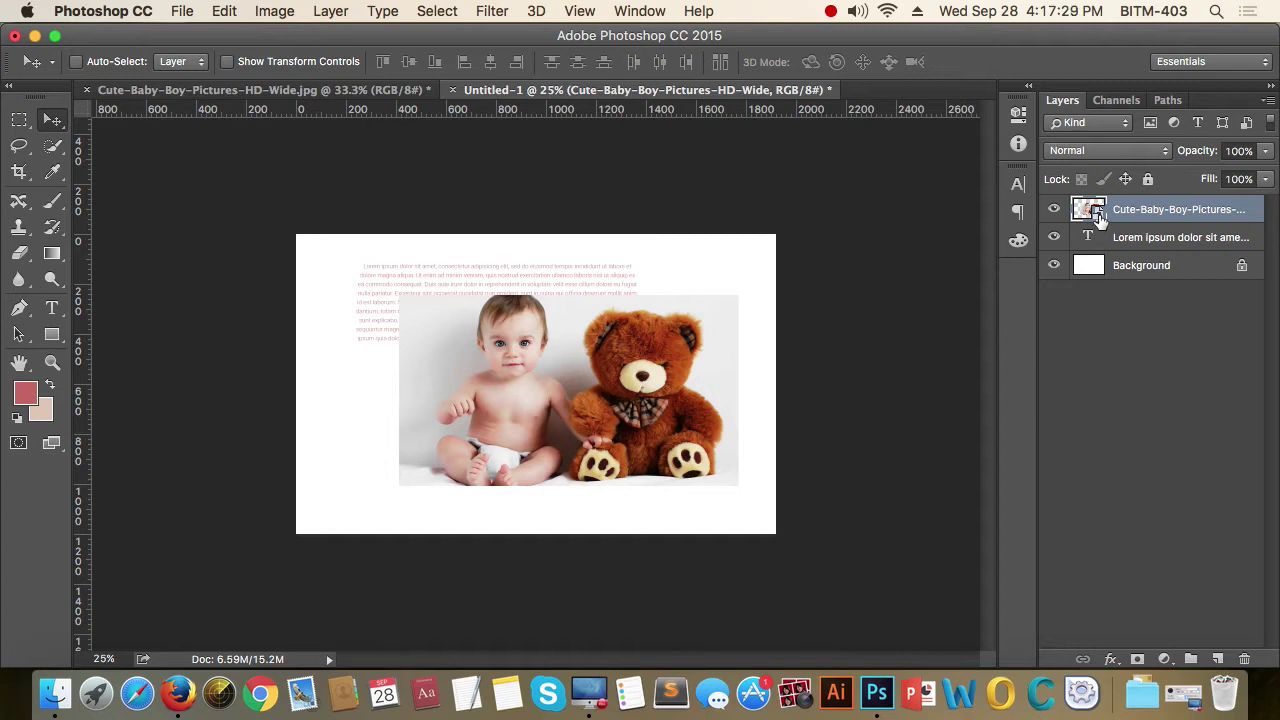
left_click_drag(601, 403, 552, 411)
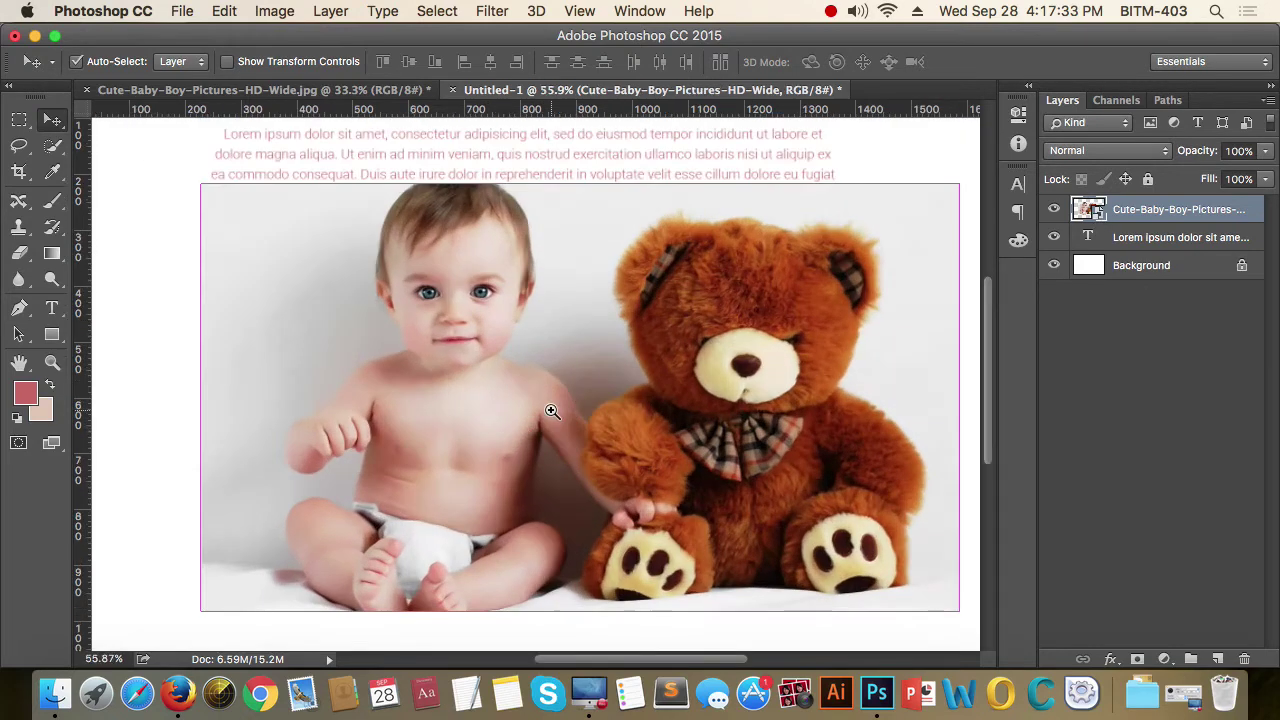
Try to delete a rectangular marquee area at the placed photo's upper-right corner, and deselect it.
key("m")
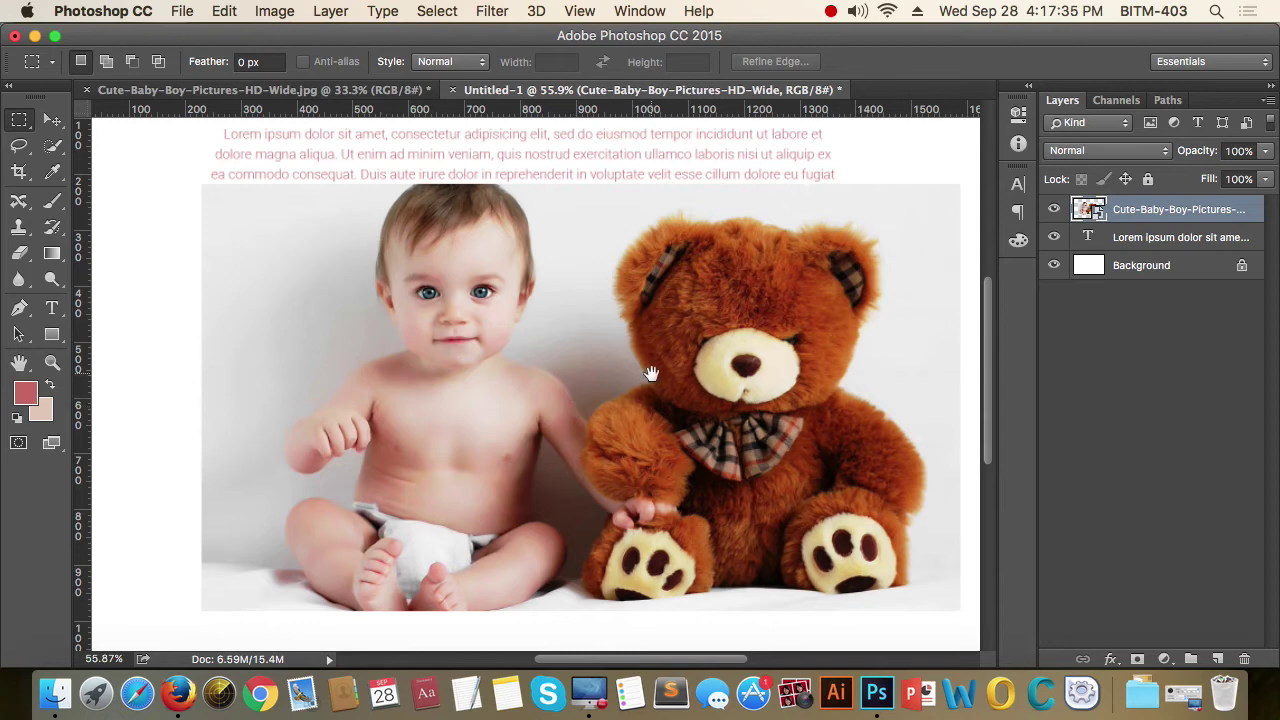
scroll(651, 371, "right", 5)
scroll(651, 371, "up", 2)
left_click(868, 205)
left_click_drag(868, 200, 714, 330)
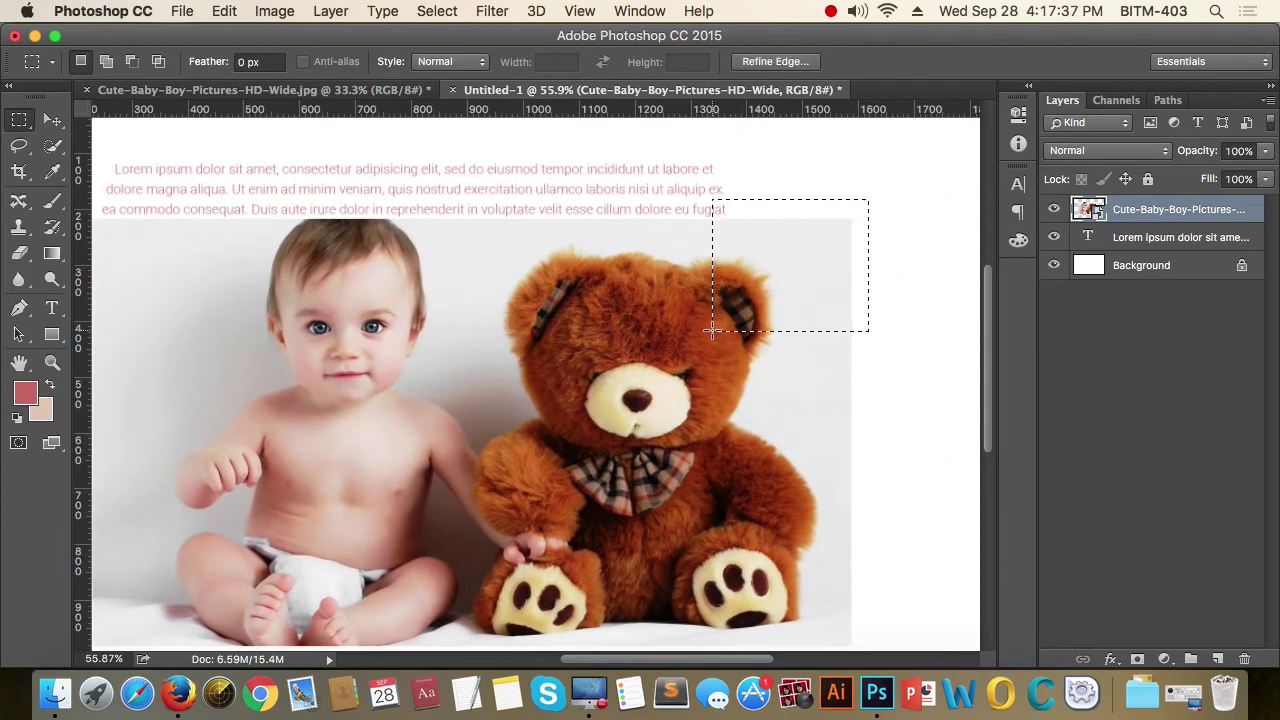
key("BackSpace")
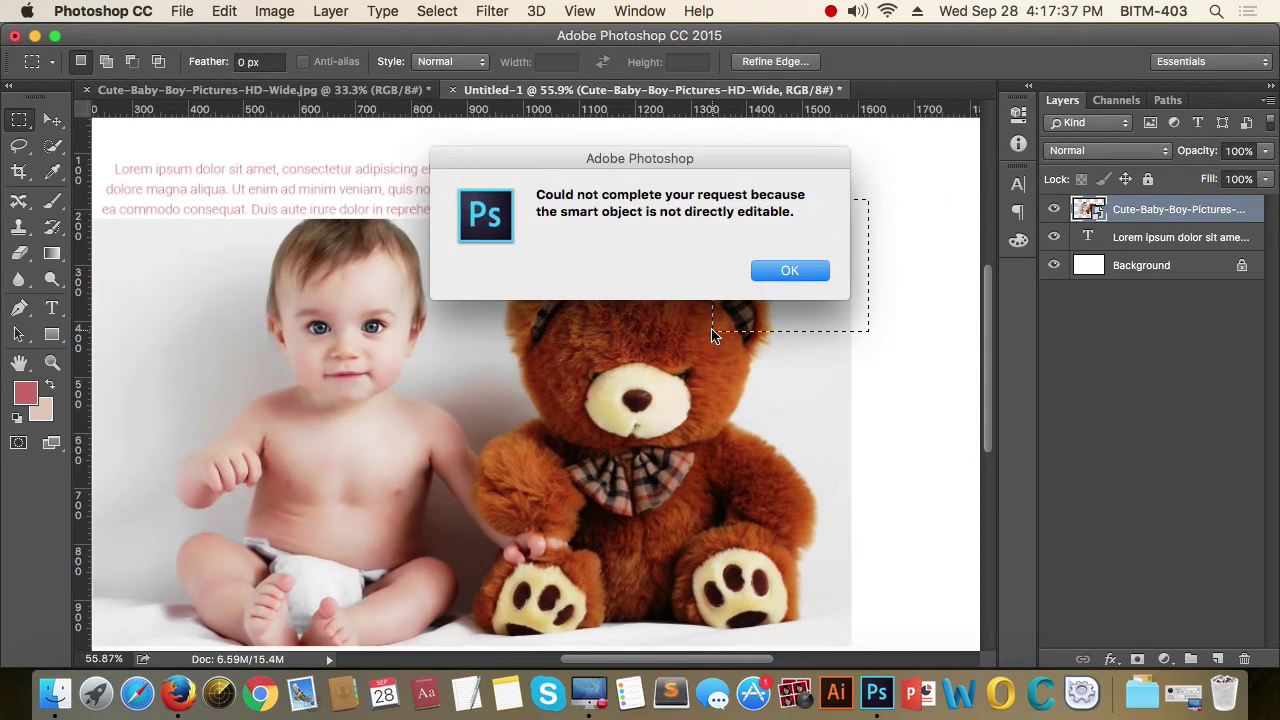
left_click(798, 272)
left_click(772, 431)
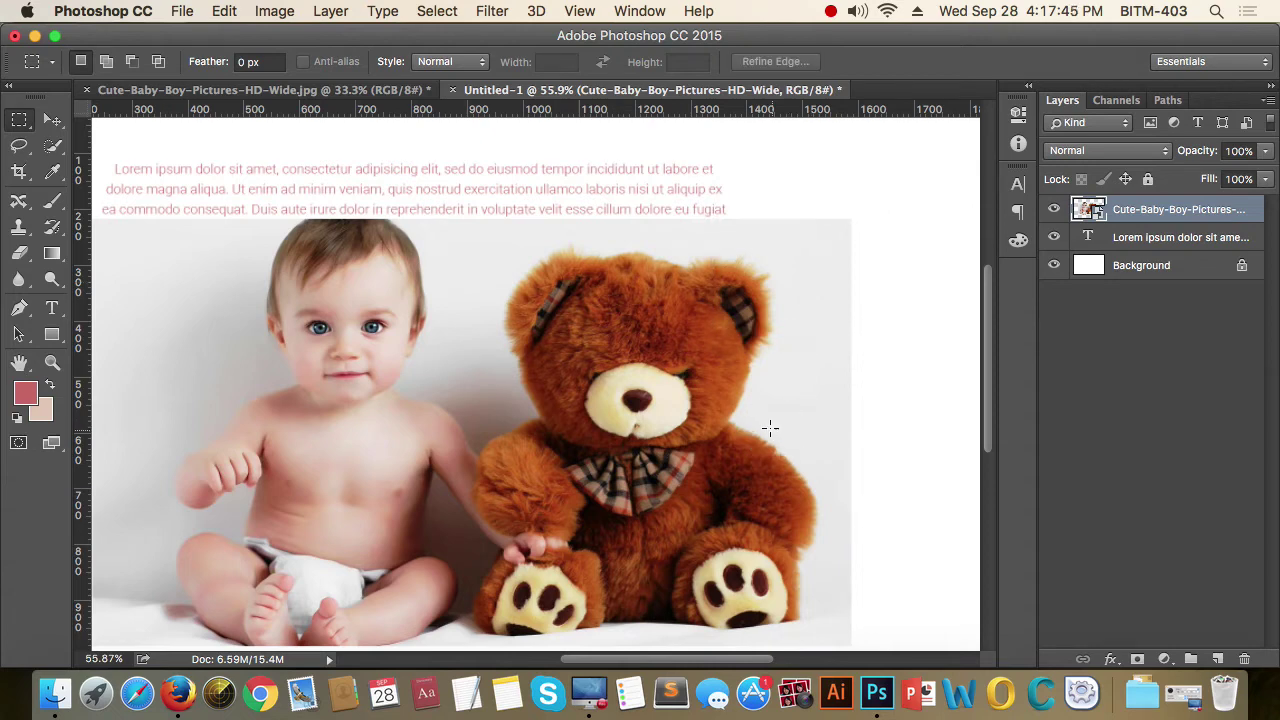
Copy the entire photo from the Cute-Baby-Boy-Pictures-HD-Wide.jpg document.
left_click(52, 119)
left_click(563, 370, "alt")
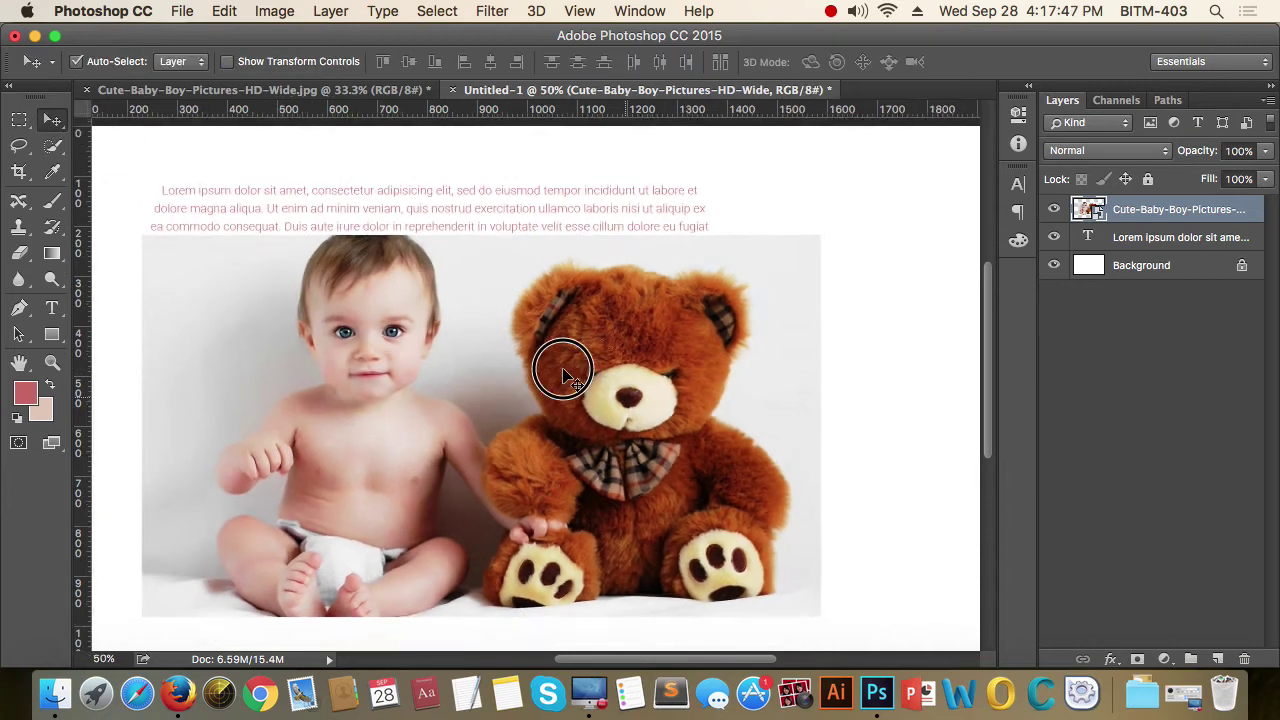
left_click(563, 370, "alt")
left_click(563, 370, "alt")
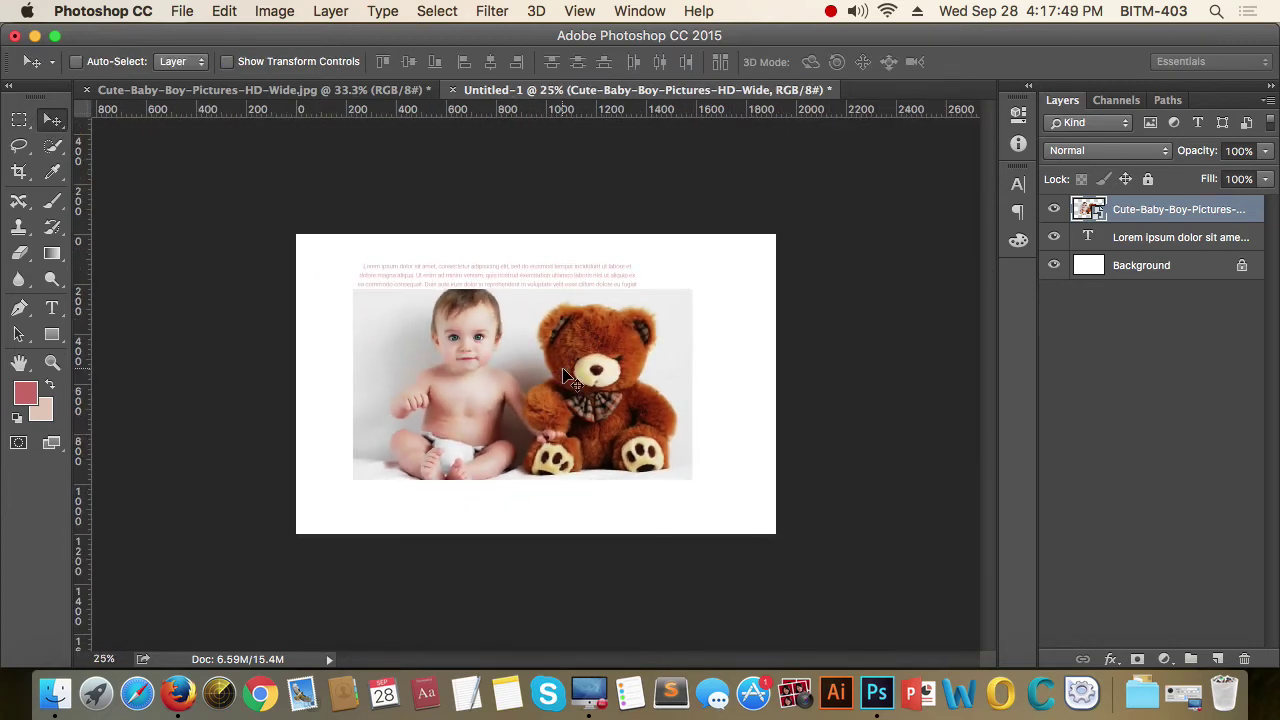
left_click(300, 90)
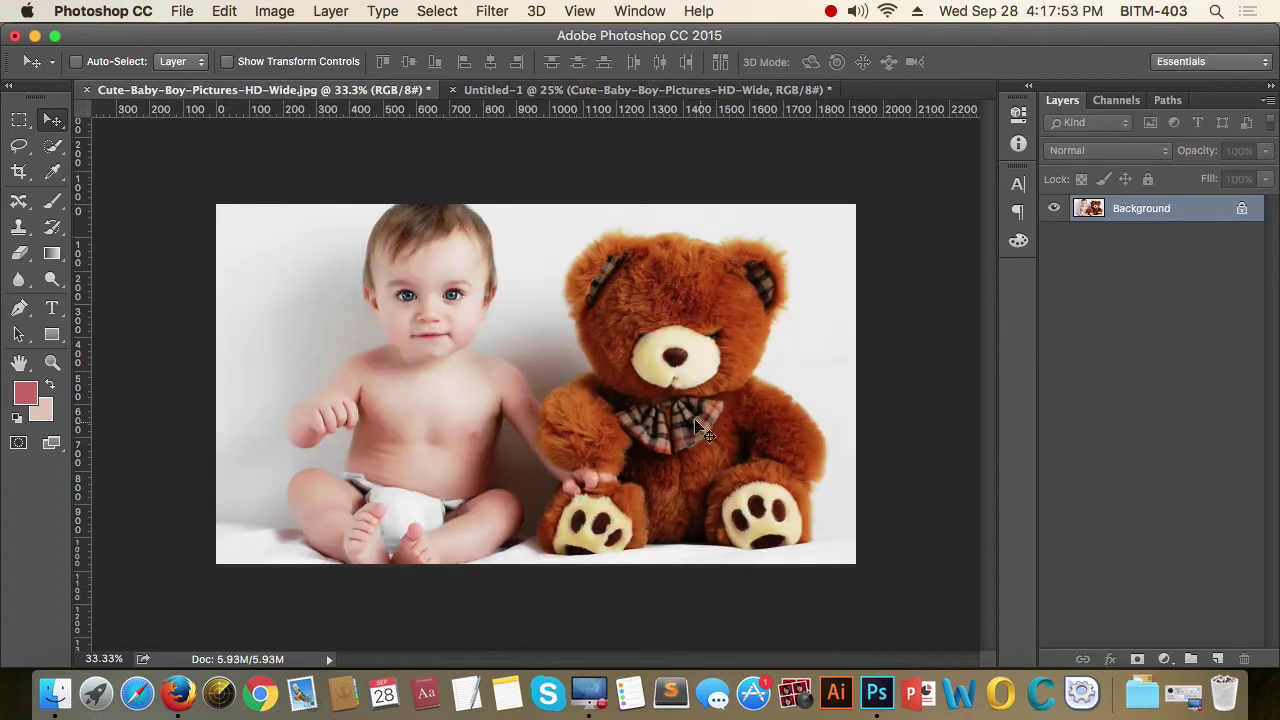
key("super+a")
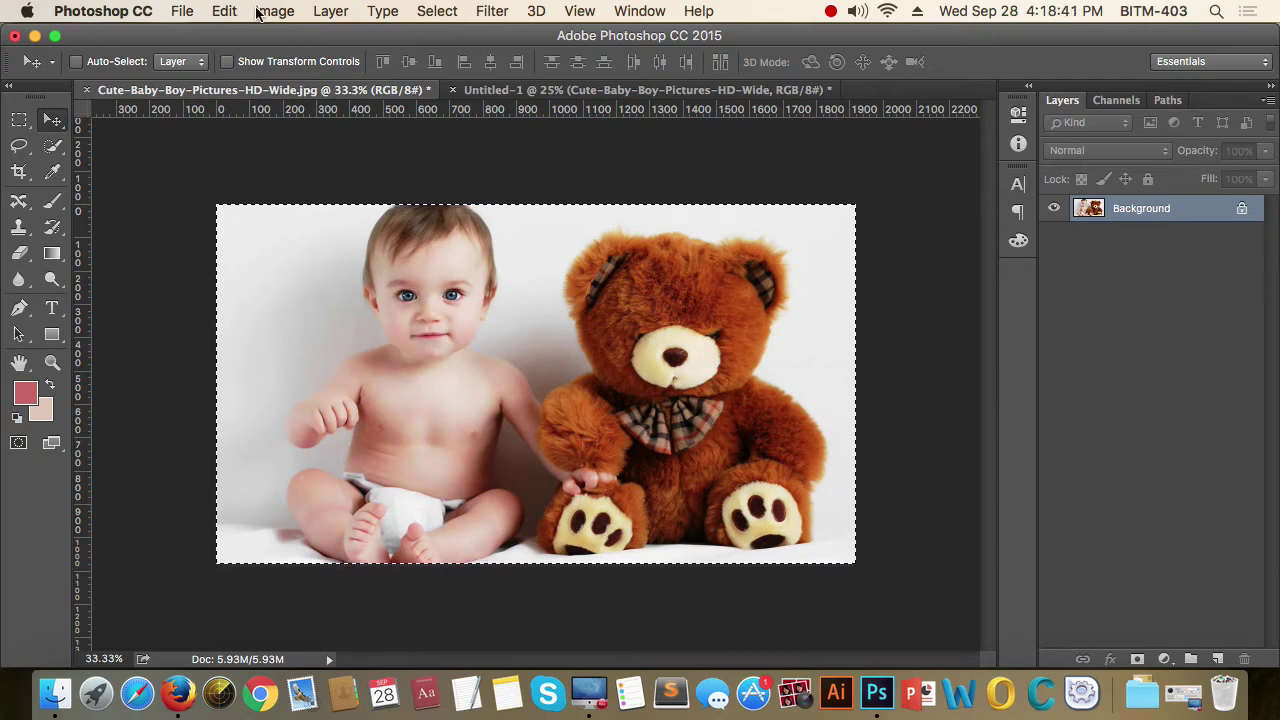
left_click(224, 12)
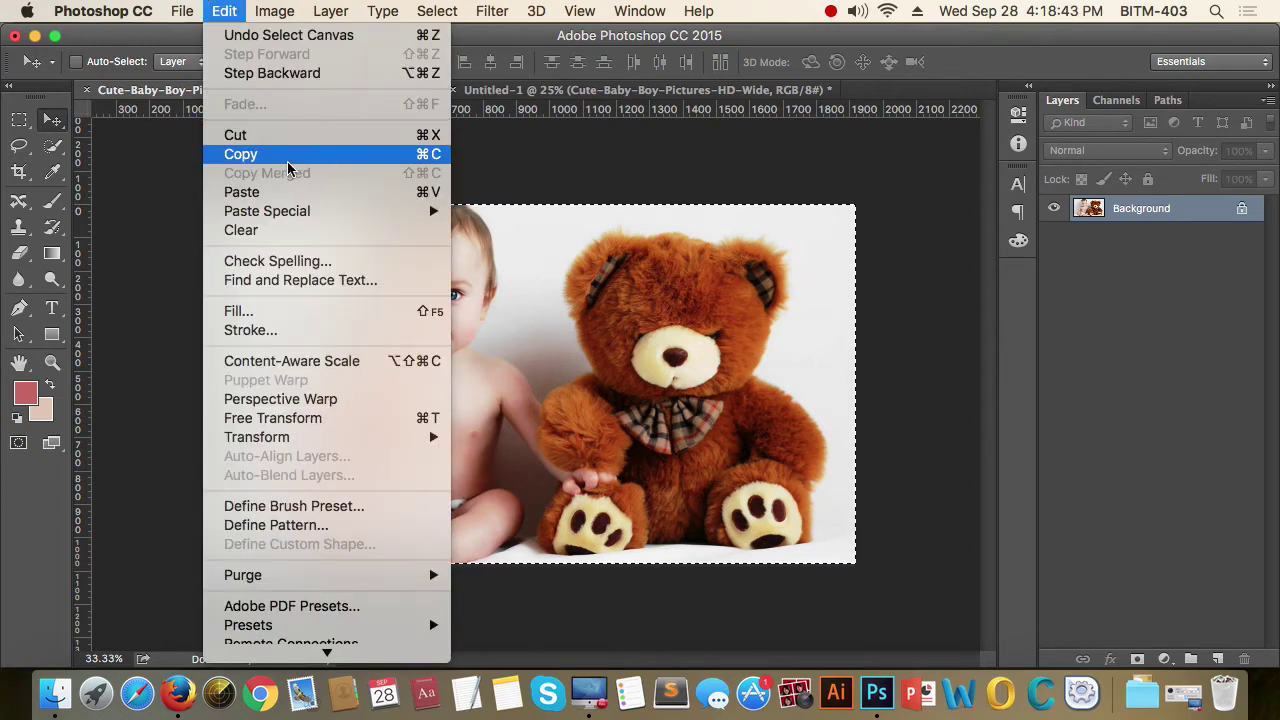
left_click(432, 163)
Replace the placed photo layer in Untitled-1 with the copied photo, and move the pasted photo slightly to the right.
left_click(612, 90)
key("super+v")
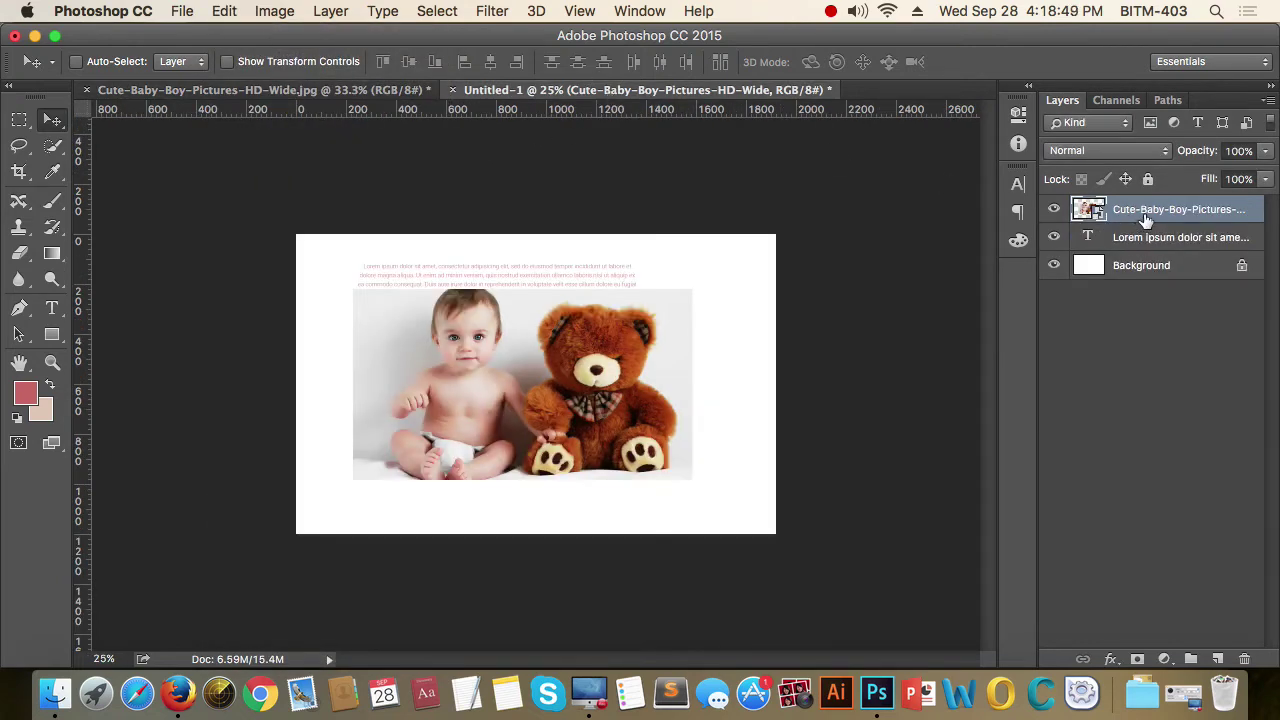
key("super+z")
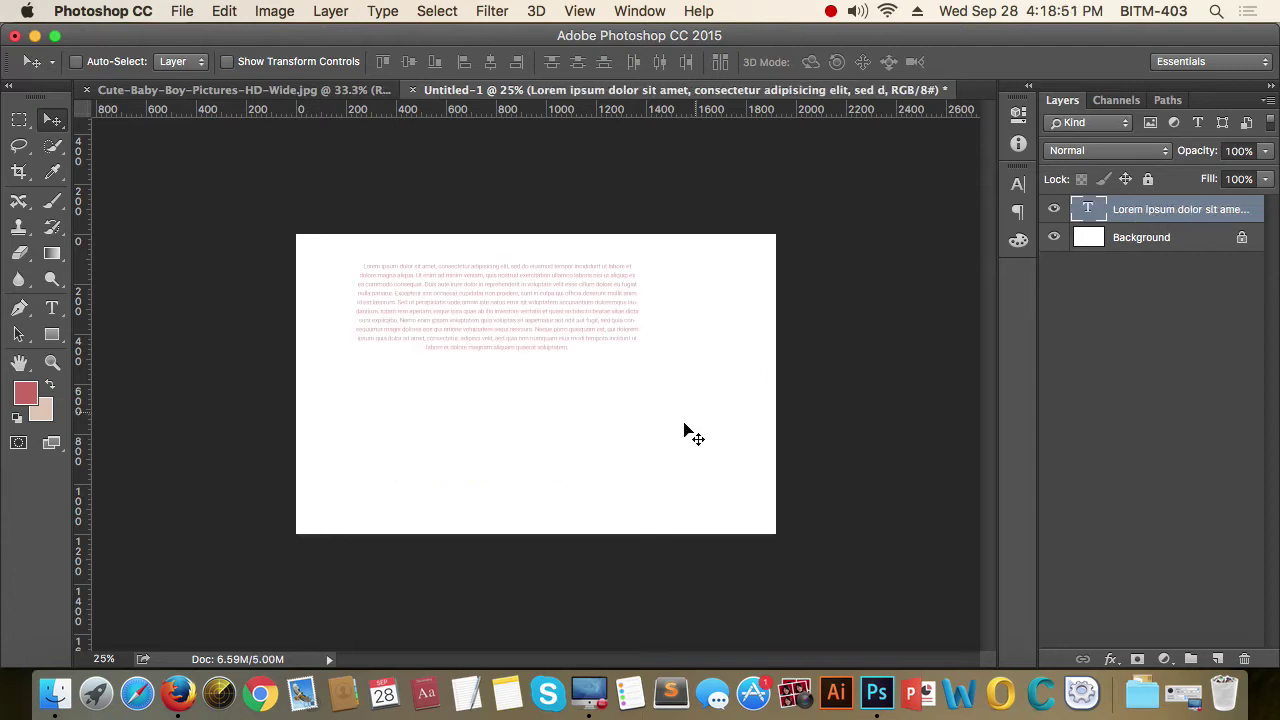
left_click(224, 11)
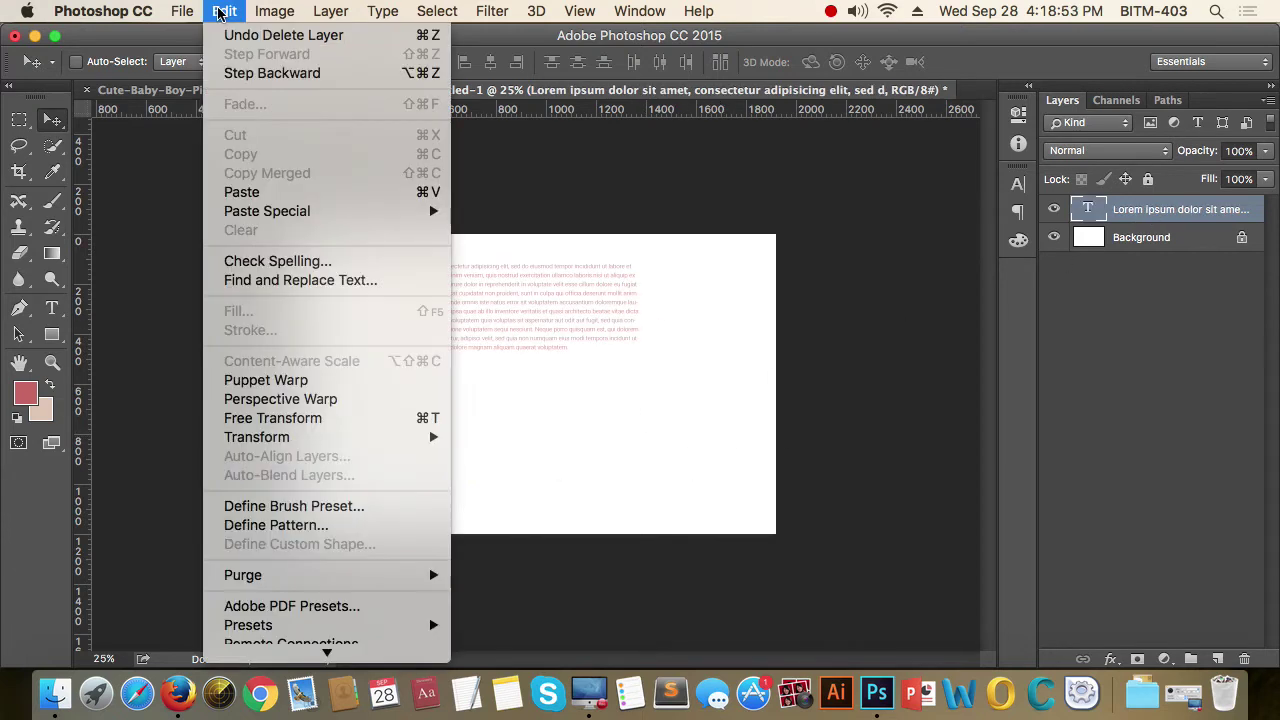
left_click(278, 193)
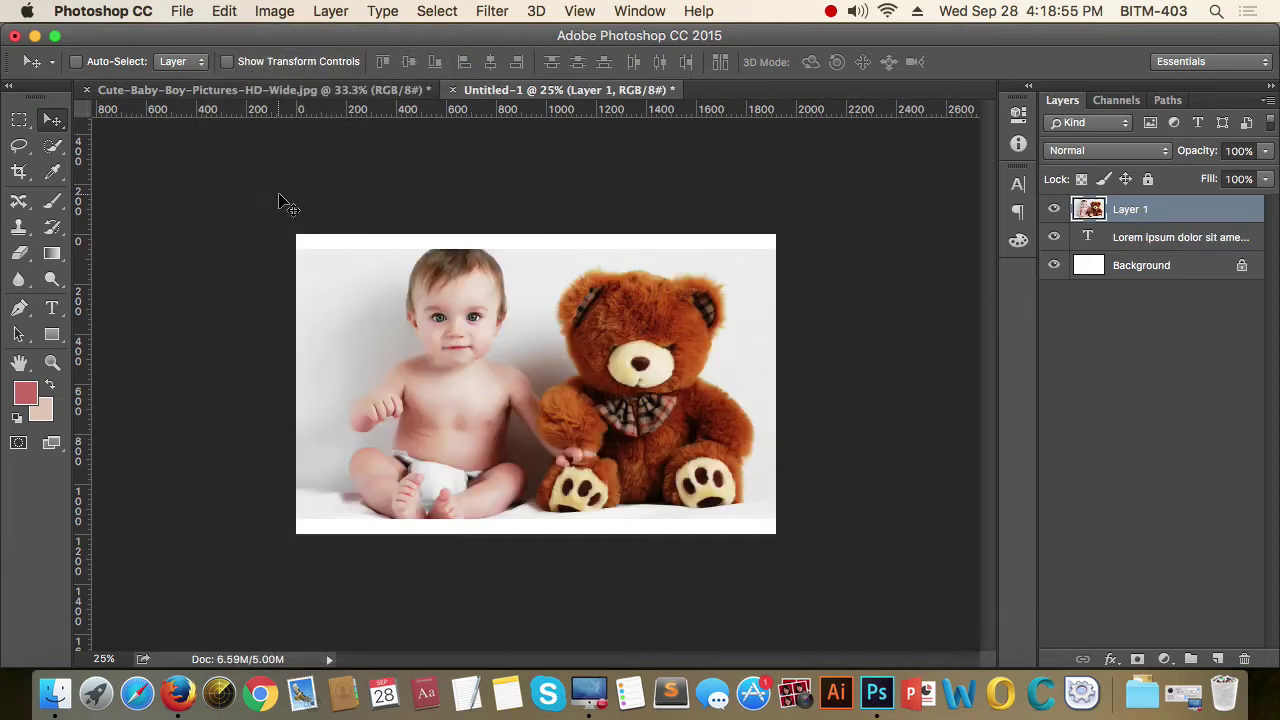
left_click_drag(572, 368, 588, 366)
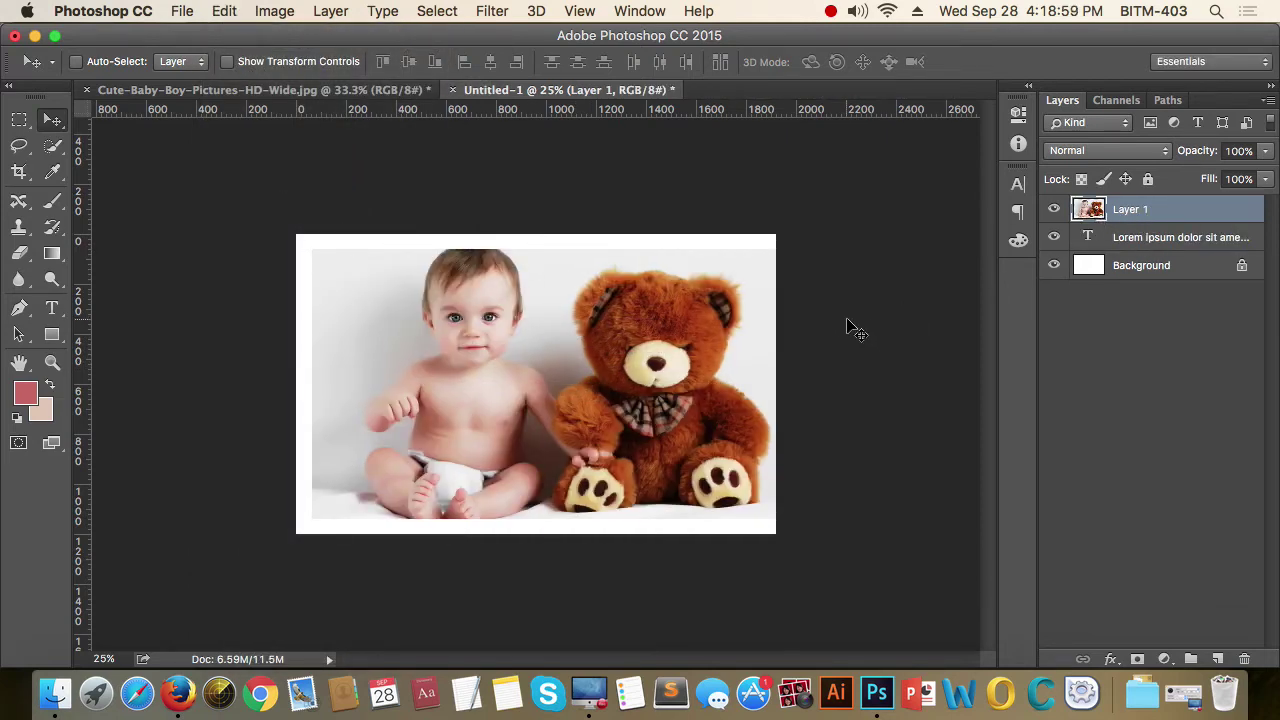
Delete a rectangular marquee area at the pasted photo's upper-right corner, and clear the selection.
key("m")
left_click_drag(776, 234, 691, 323)
key("Delete")
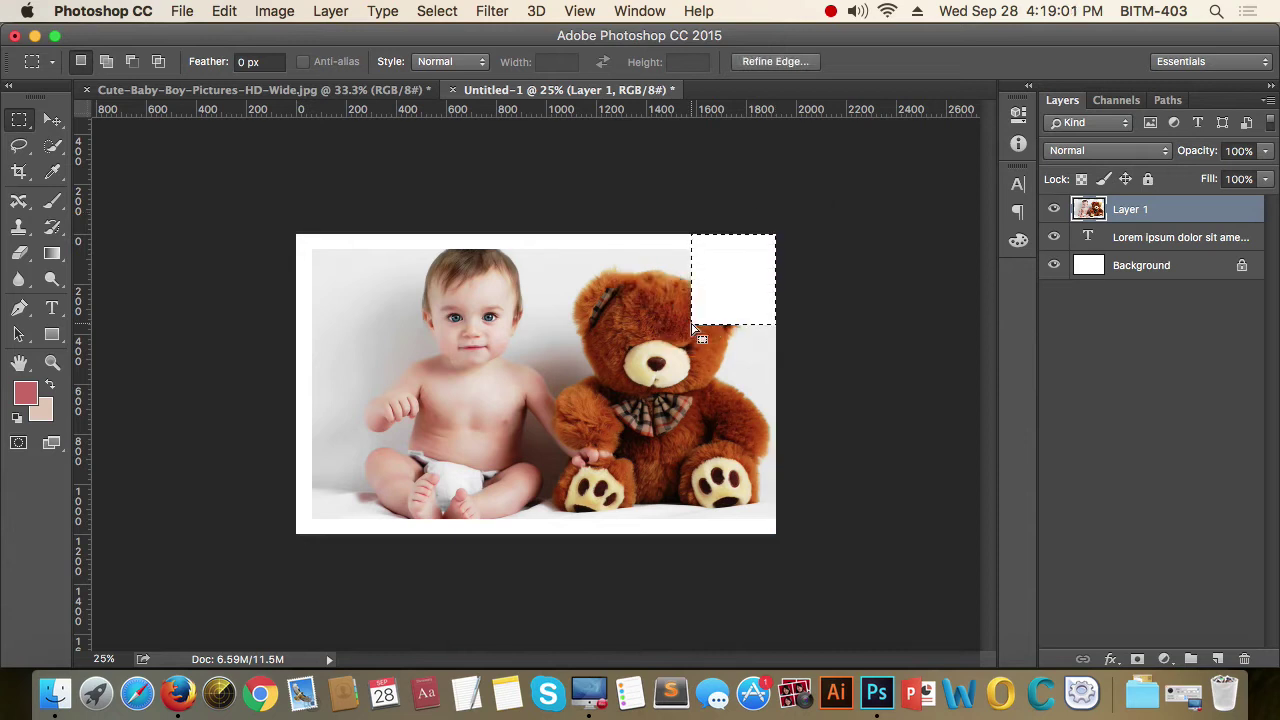
left_click(866, 341)
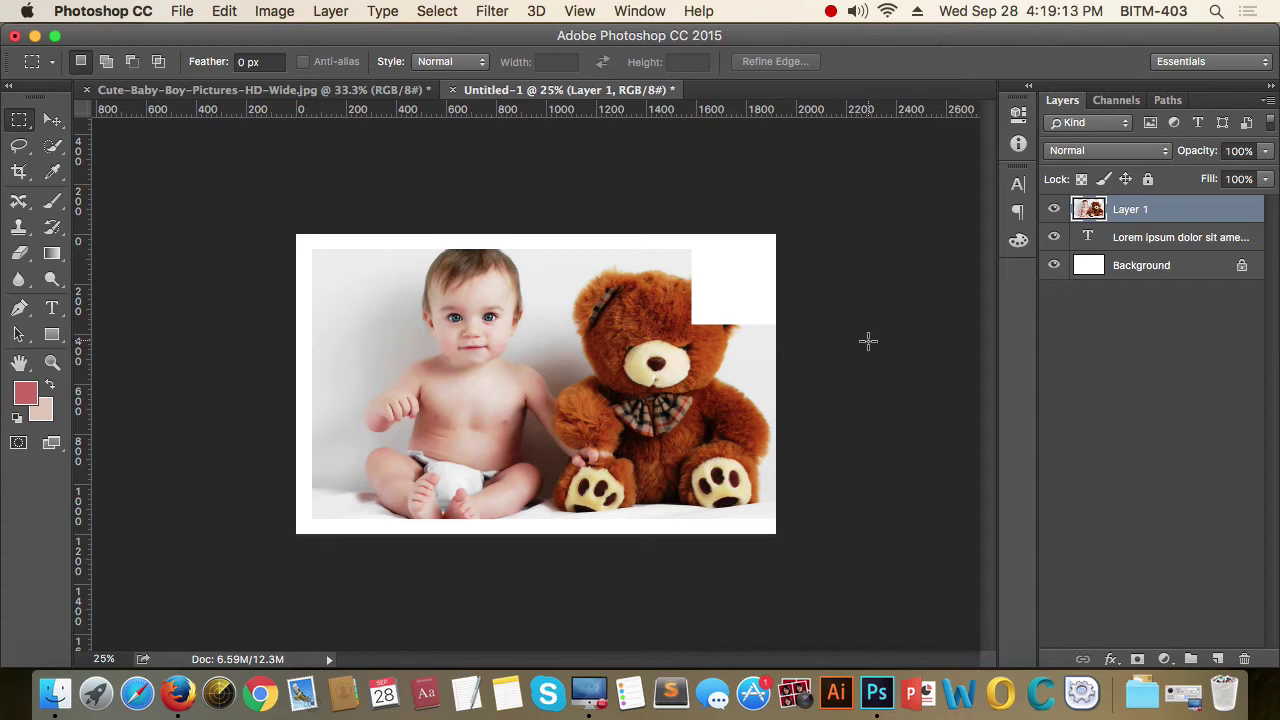
key("v")
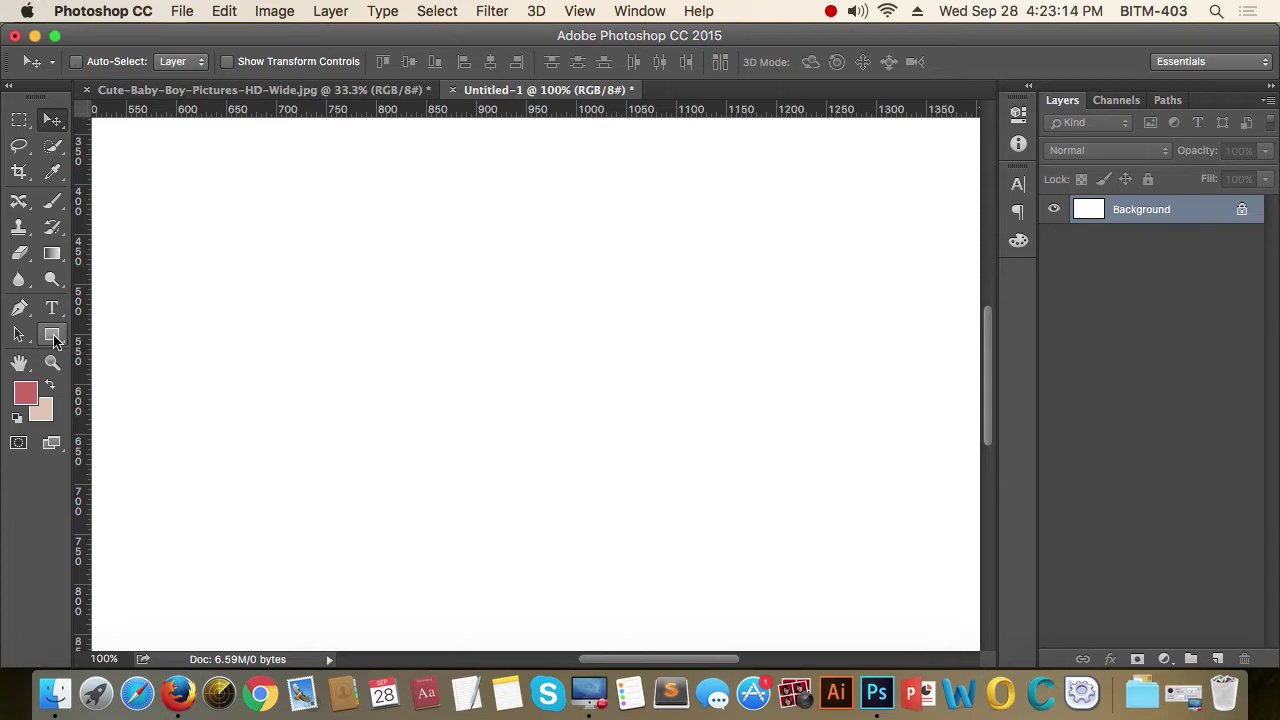
Draw a square of about 228 × 228 px from its centre with the Rectangle Tool on the blank canvas.
left_click(53, 337)
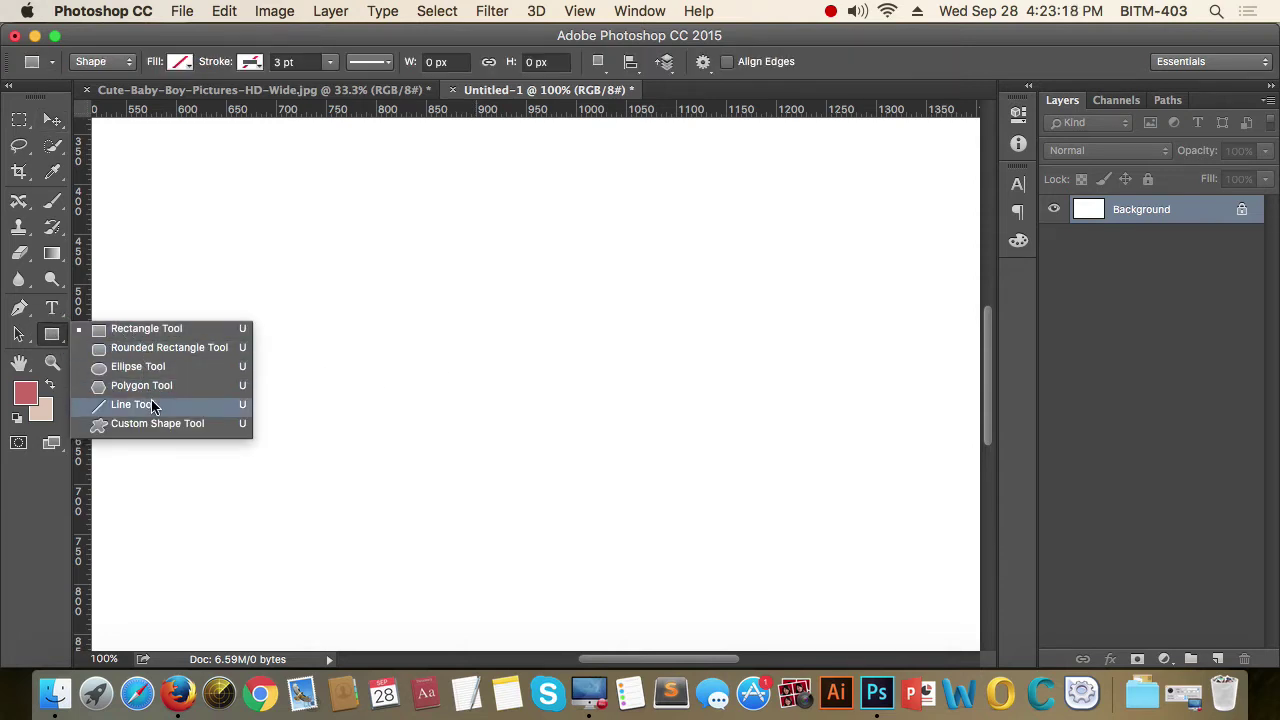
left_click(168, 330)
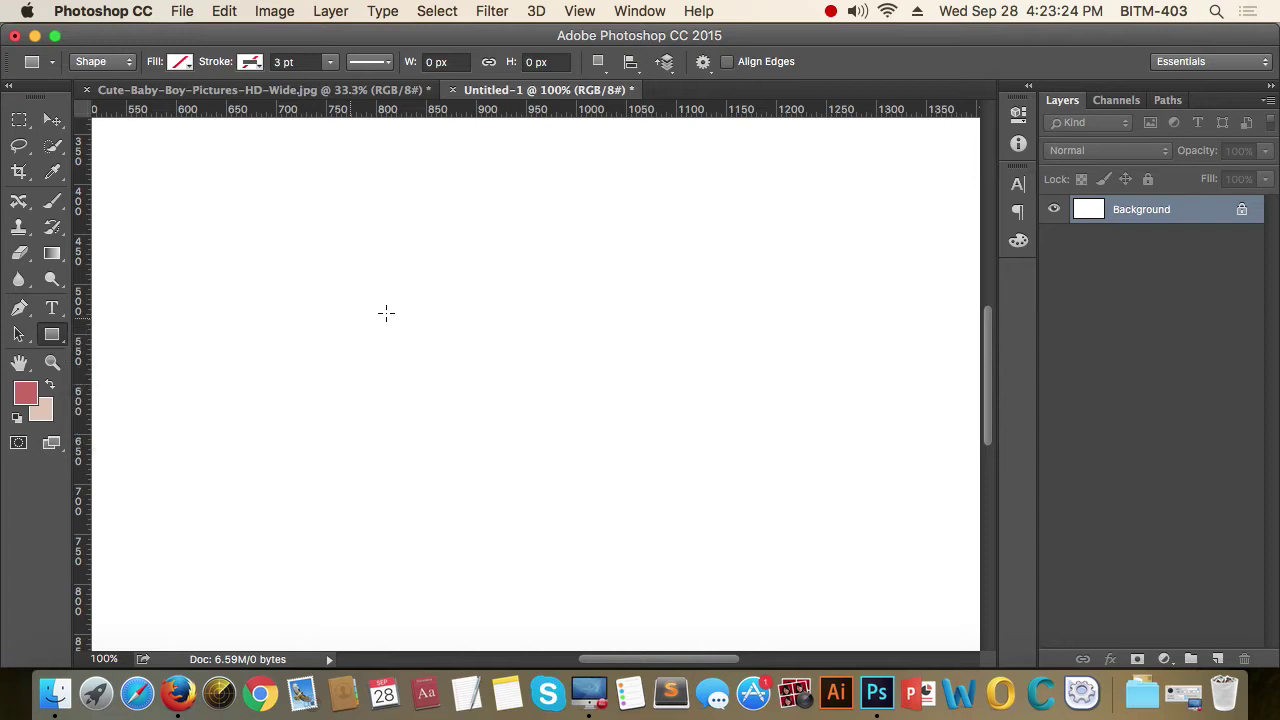
mouse_move(378, 277)
left_mouse_down()
mouse_move(460, 349)
mouse_move(655, 451)
mouse_move(443, 354)
mouse_move(497, 349)
mouse_move(451, 334)
mouse_move(600, 411)
mouse_move(511, 374)
mouse_move(583, 406)
mouse_move(483, 377)
mouse_move(523, 391)
left_mouse_up()
key("alt")
key("shift")
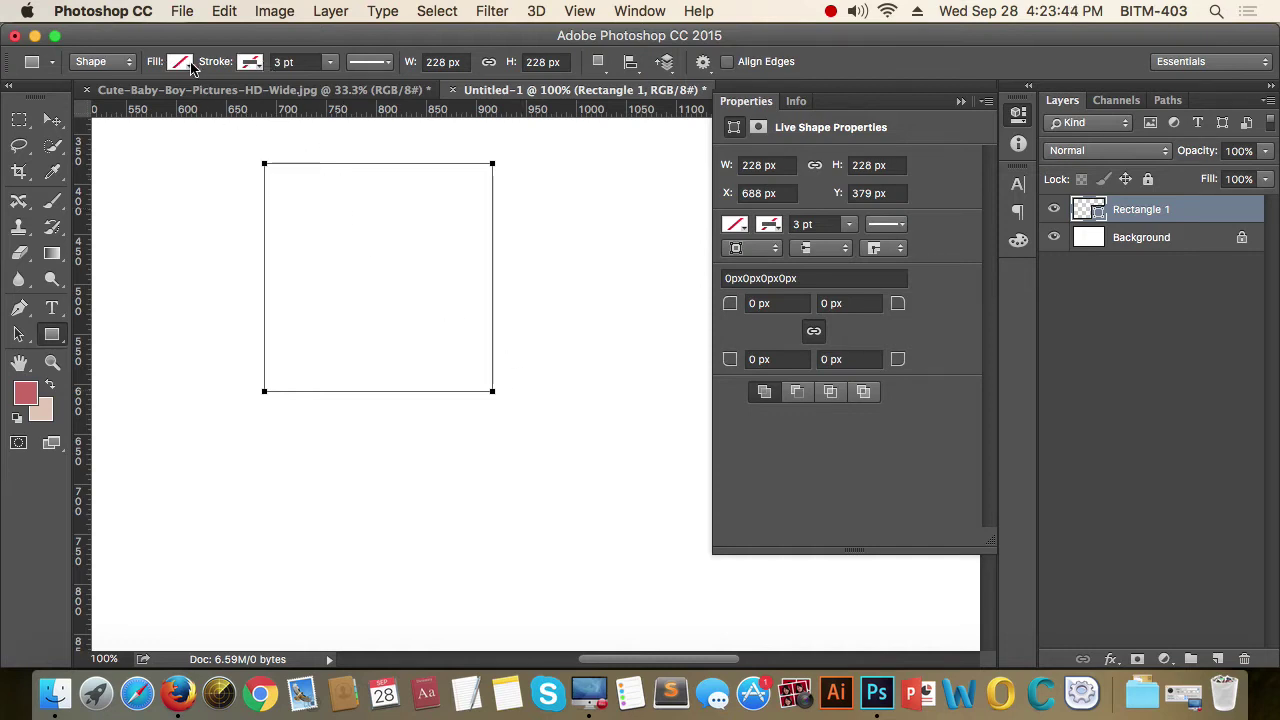
Fill the square with the most recently used rose colour and collapse its live shape properties.
left_click(252, 64)
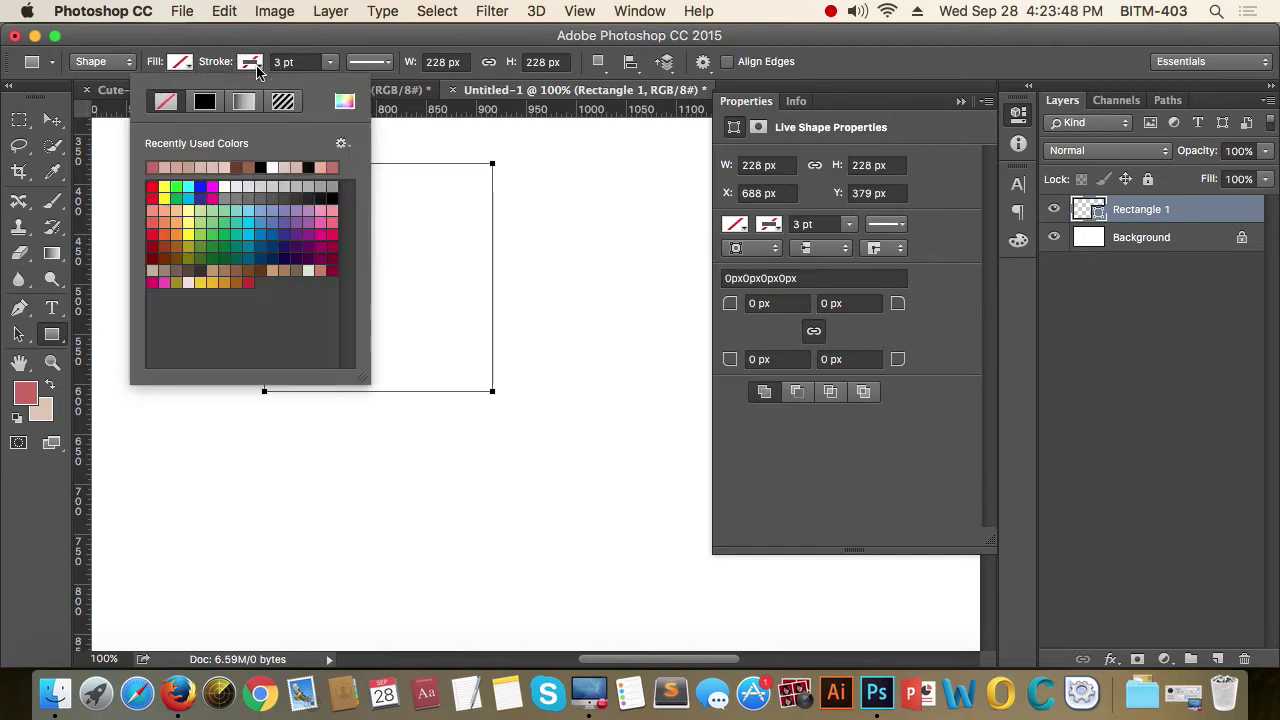
left_click(252, 64)
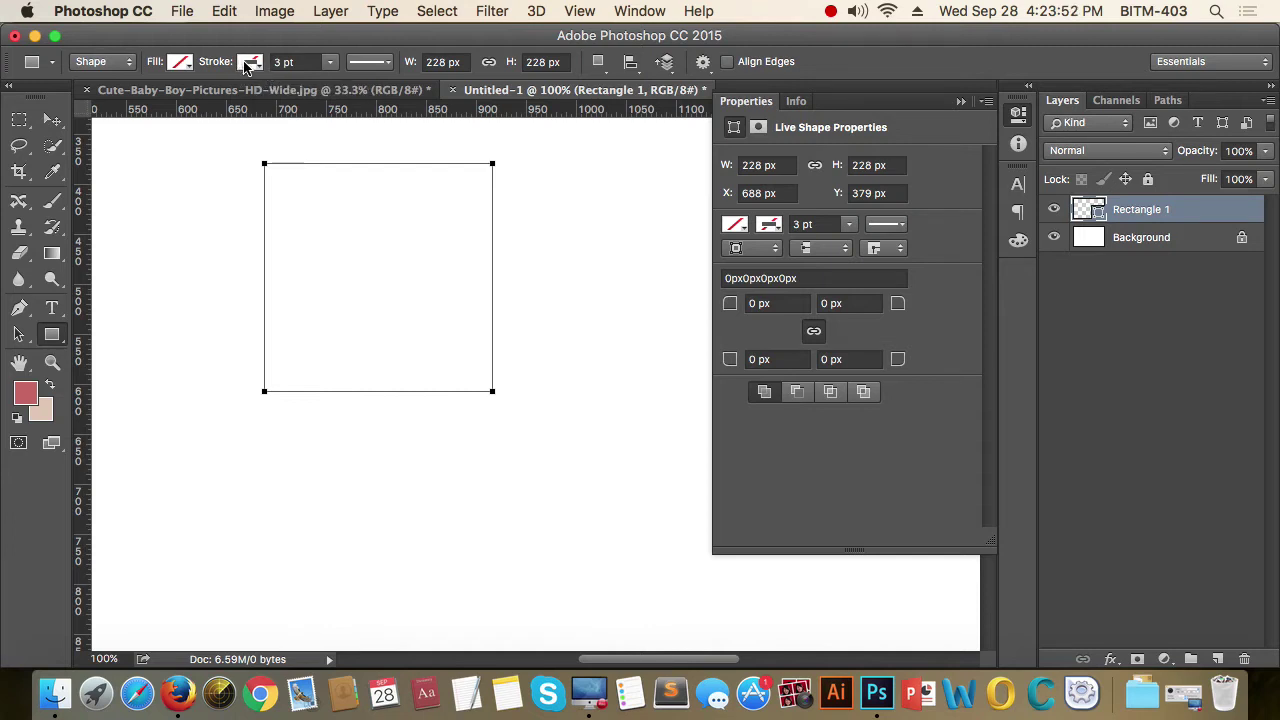
left_click(181, 62)
left_click(84, 167)
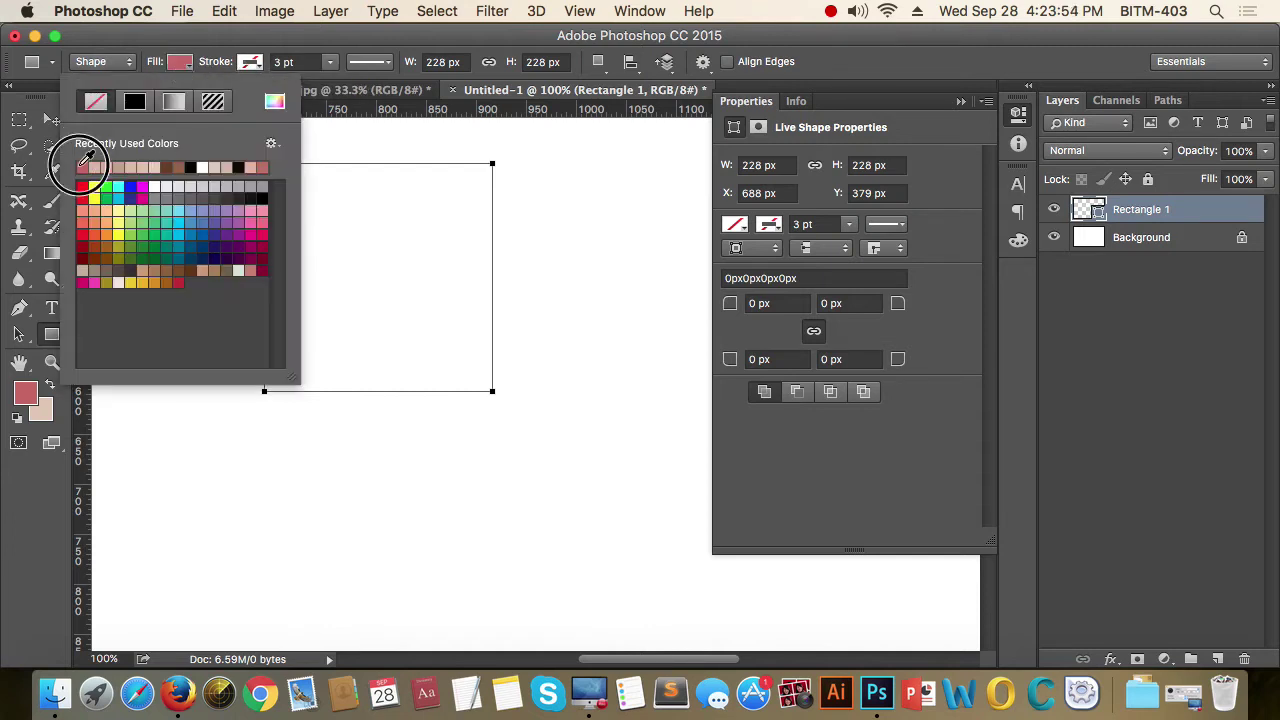
left_click(633, 38)
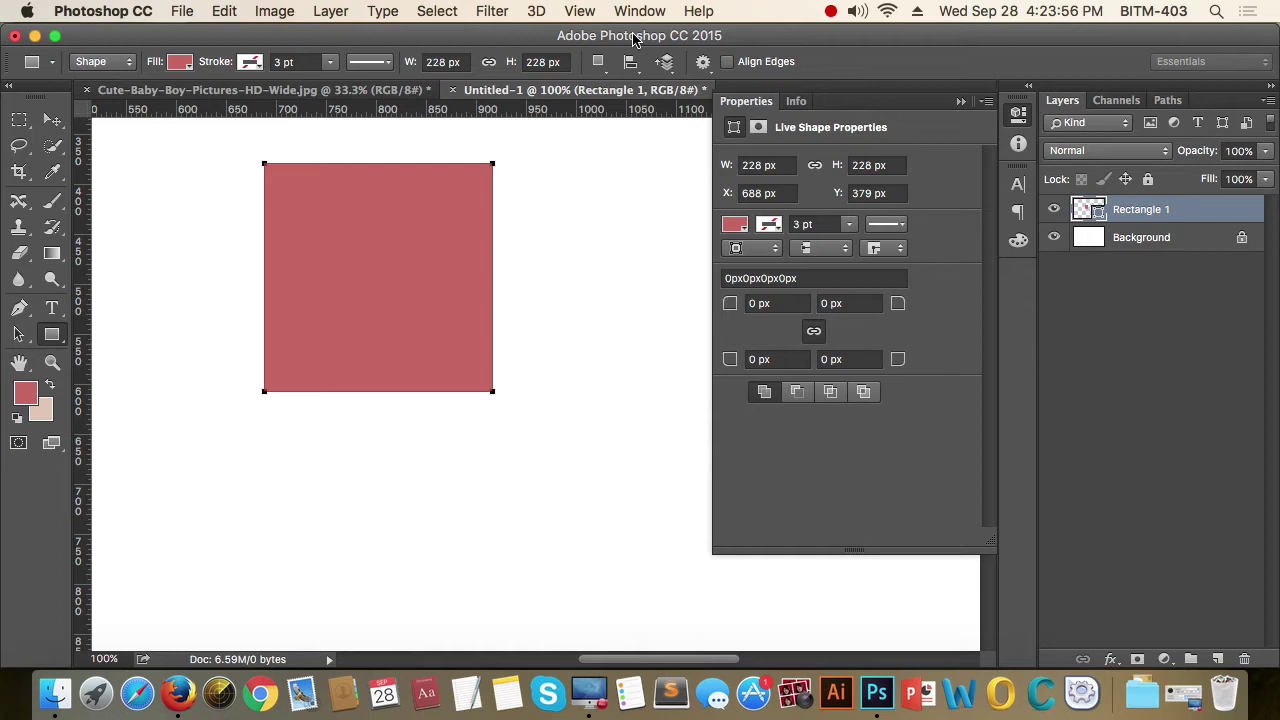
left_click(1022, 110)
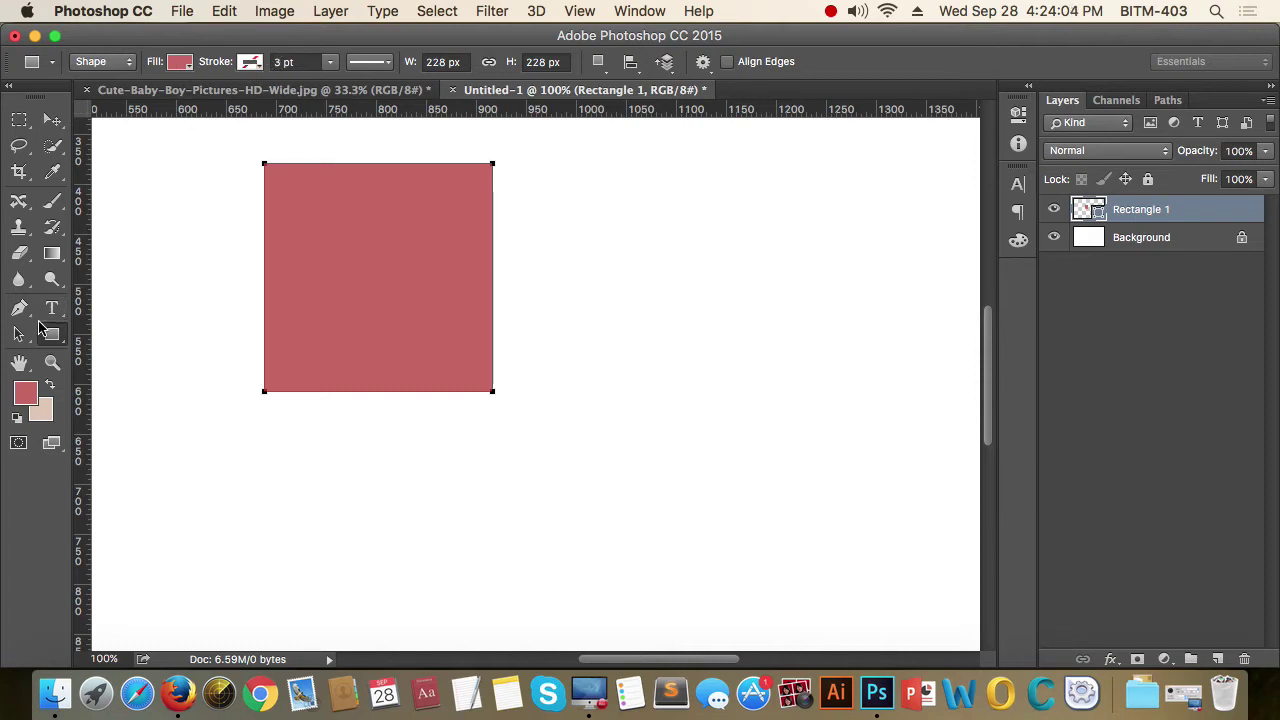
Keep the drawing mode at Shape, and set the square's stroke to 0 pt with no colour.
left_click(110, 62)
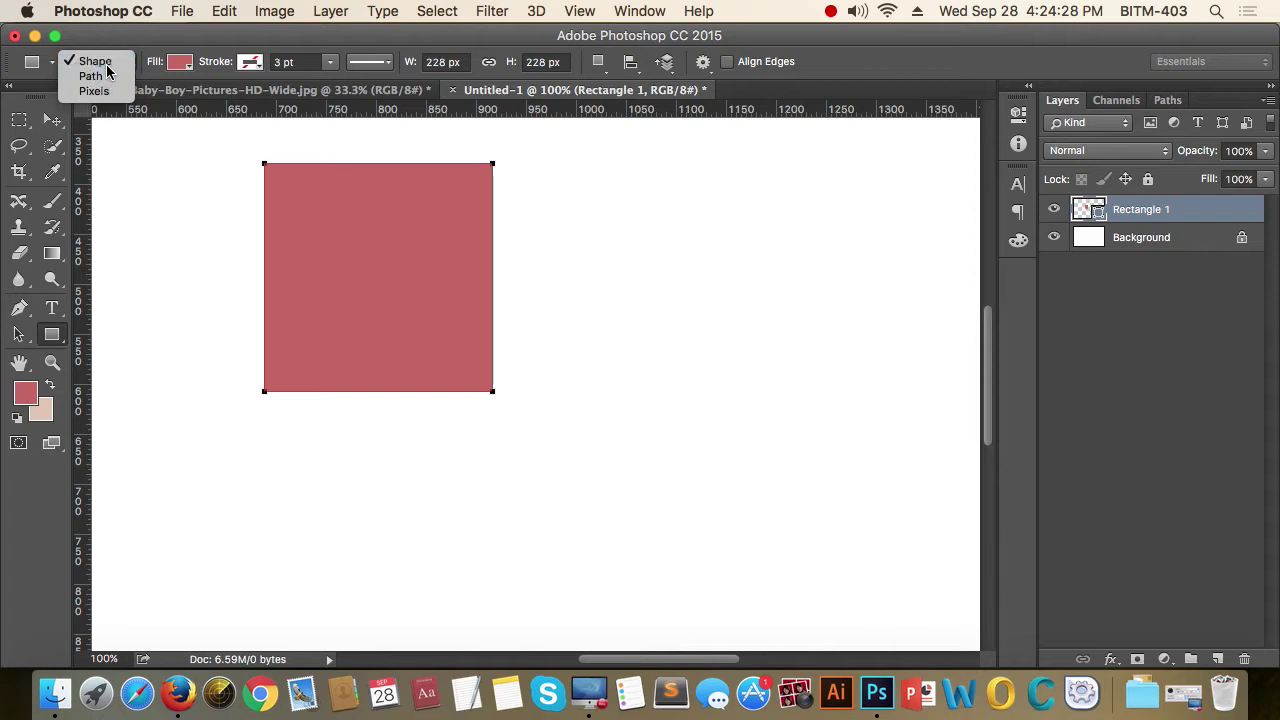
left_click(108, 66)
left_click(114, 68)
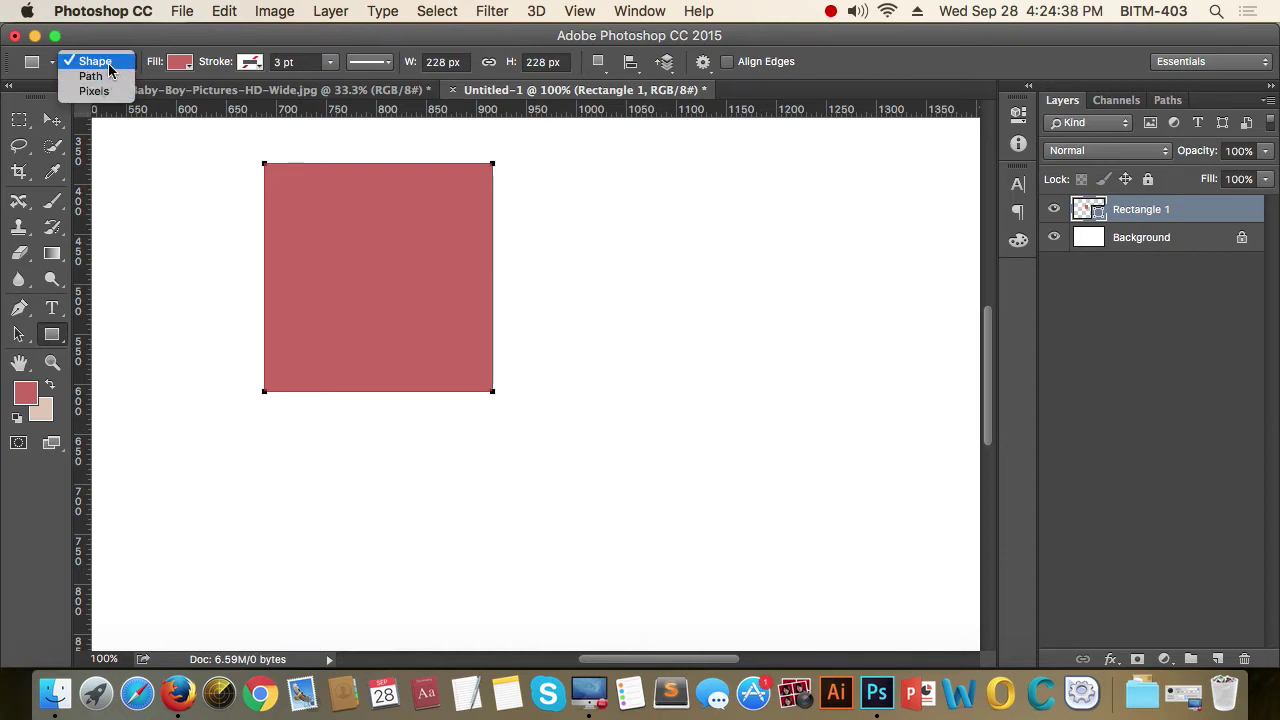
left_click(95, 62)
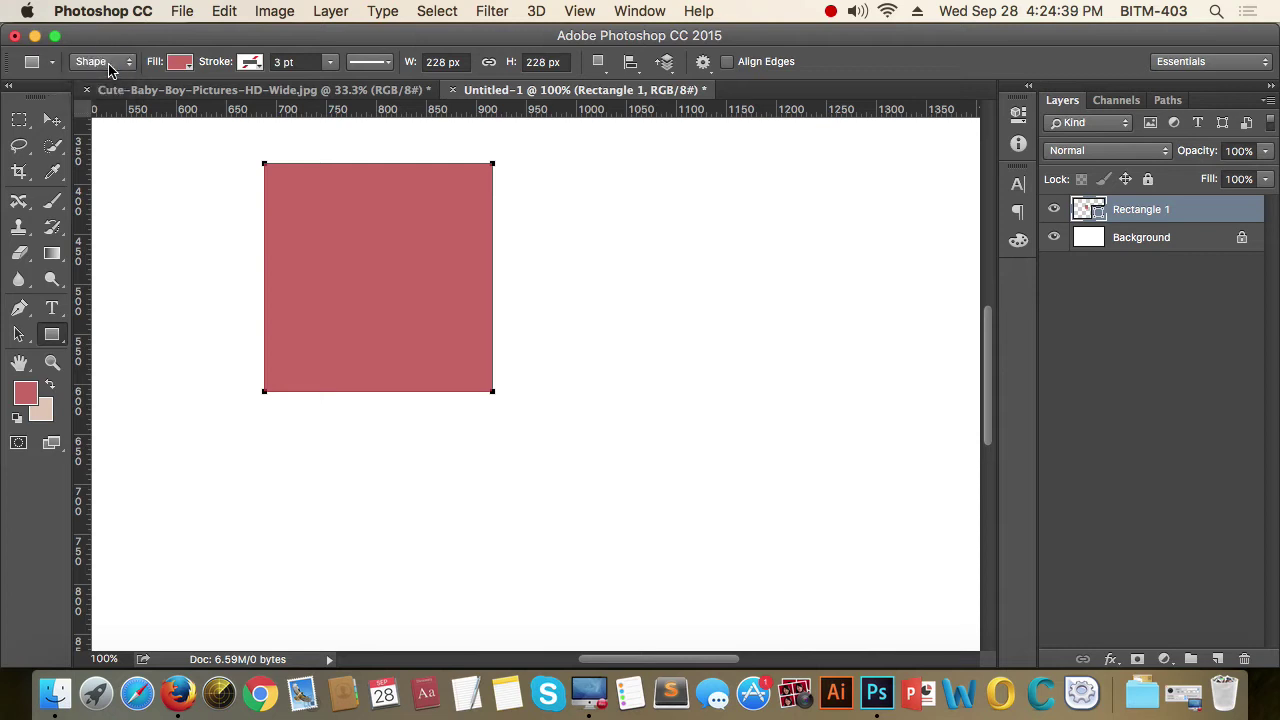
left_click(292, 62)
type("0")
key("Return")
left_click(259, 67)
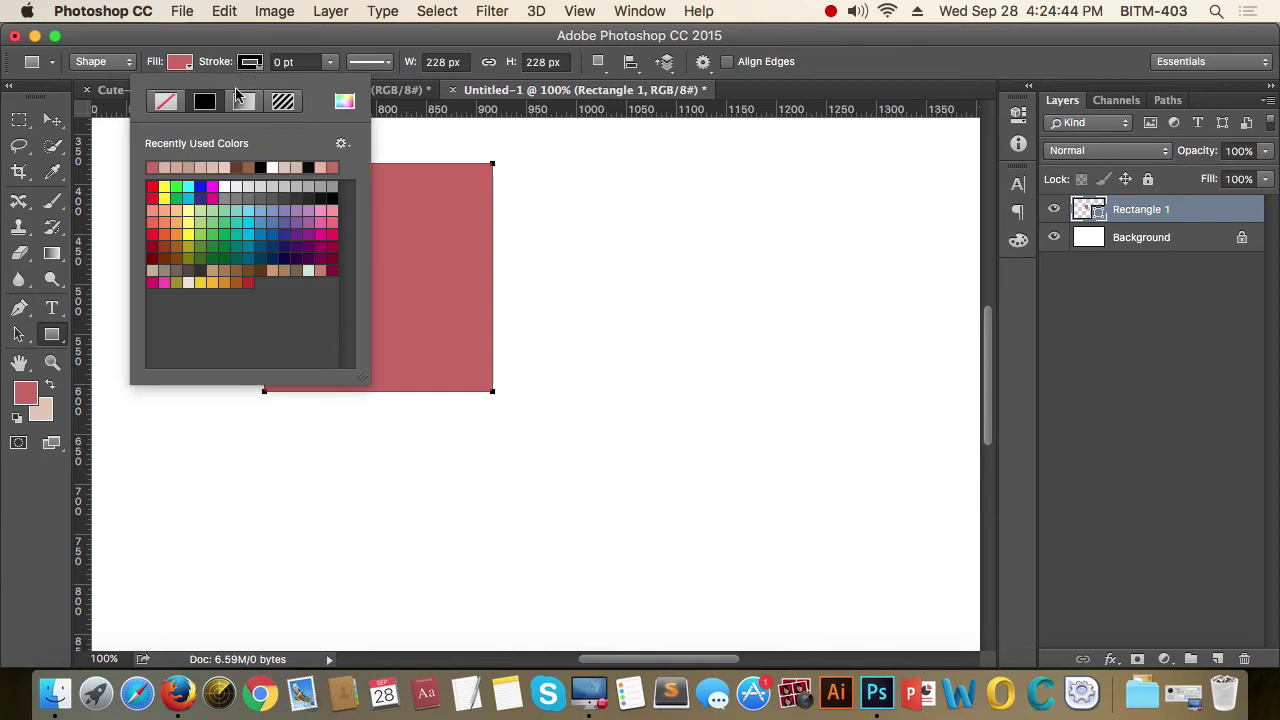
left_click(165, 104)
left_click(421, 45)
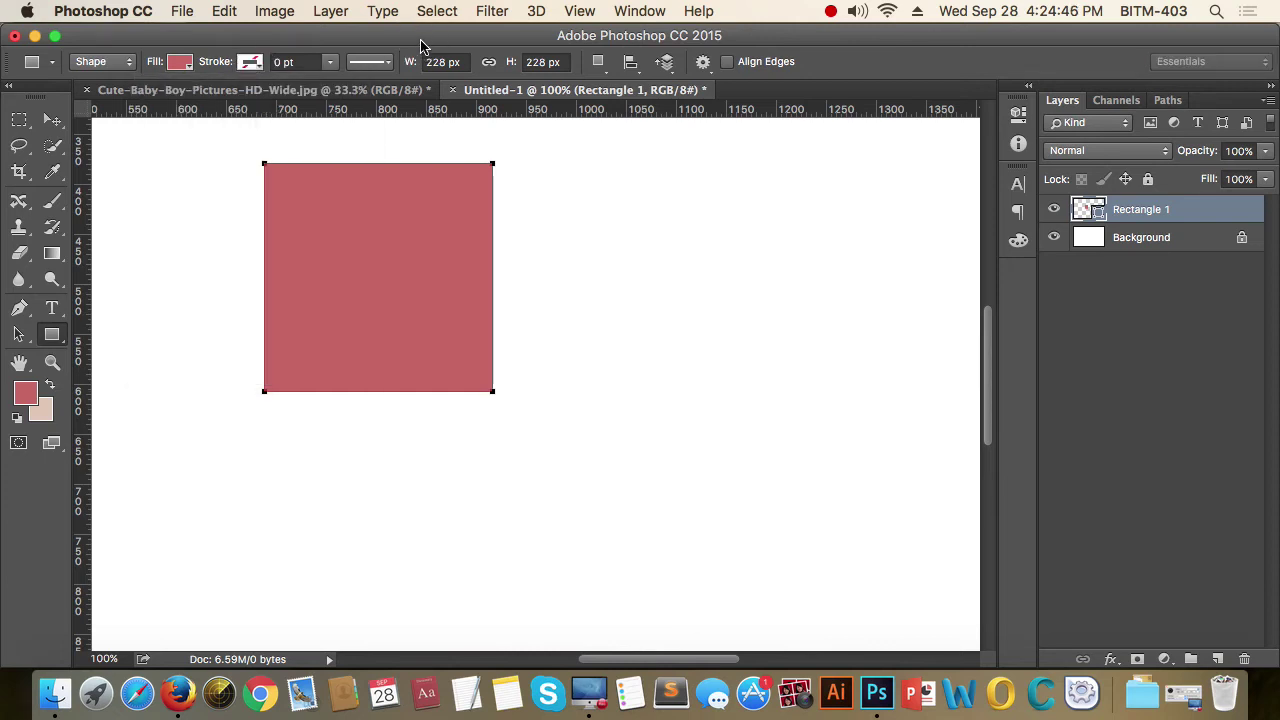
Draw five slanted lines of 1 px weight beside and below the square with the Line Tool.
left_click(20, 120)
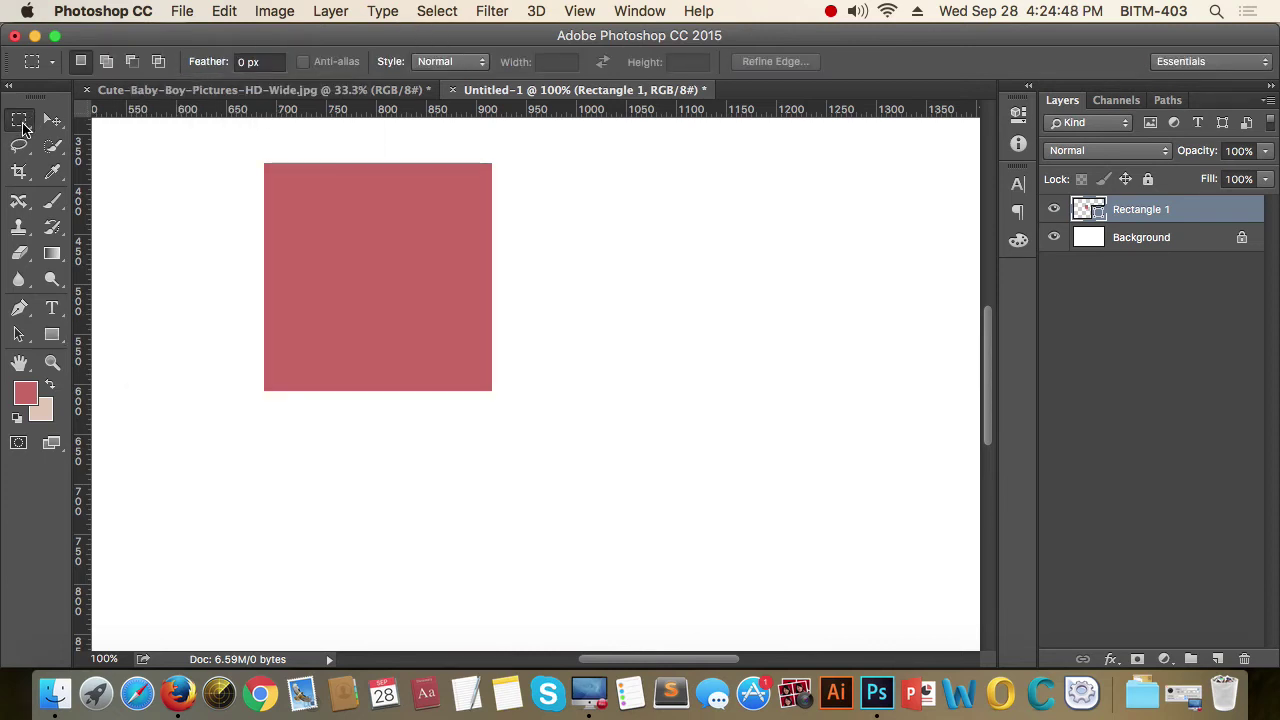
left_click(51, 336)
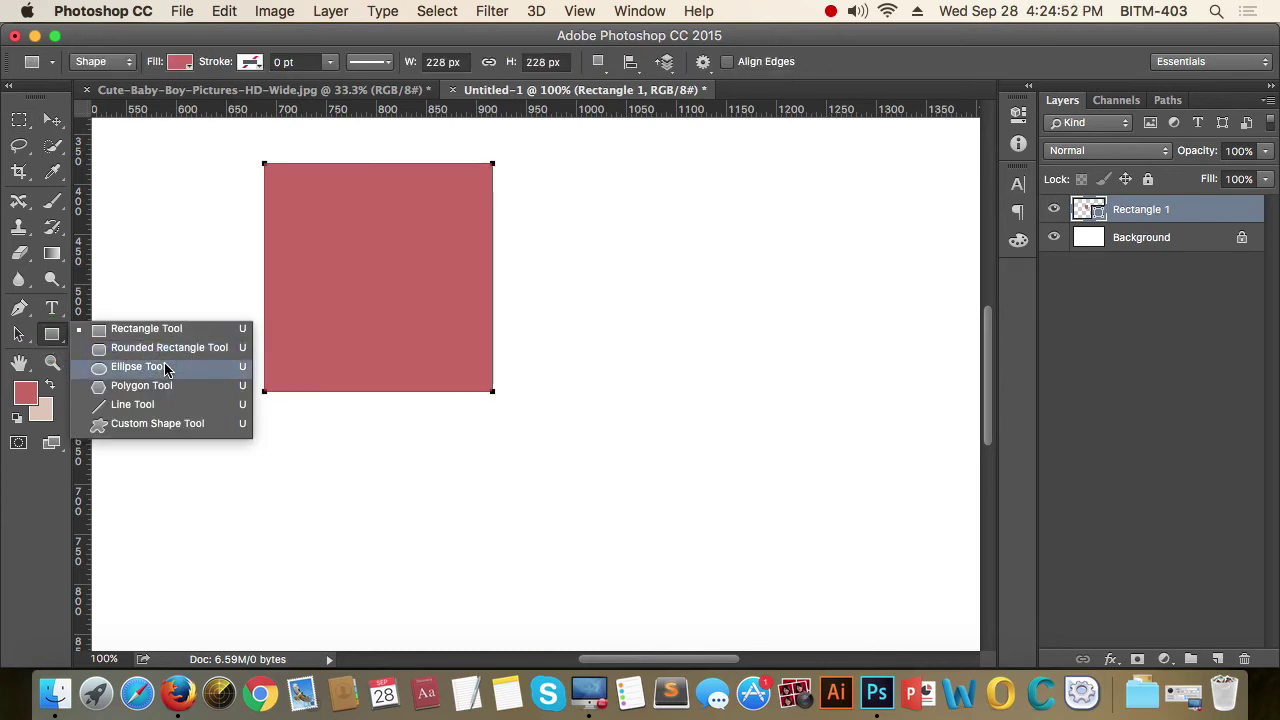
left_click(136, 407)
left_click_drag(571, 228, 808, 395)
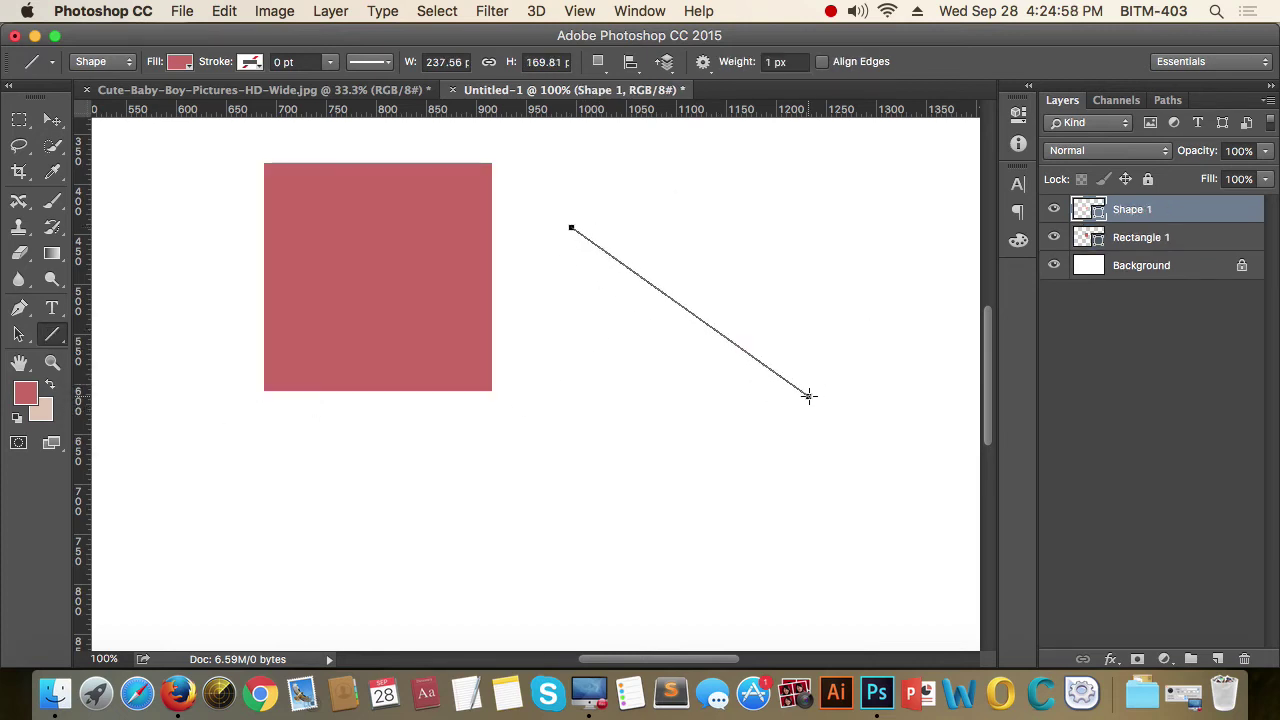
left_click_drag(841, 196, 646, 486)
left_click_drag(249, 474, 671, 578)
left_click_drag(591, 322, 872, 563)
left_click_drag(561, 407, 697, 542)
Delete all five line layers and the Rectangle 1 layer, leaving only the Background.
left_click(52, 120)
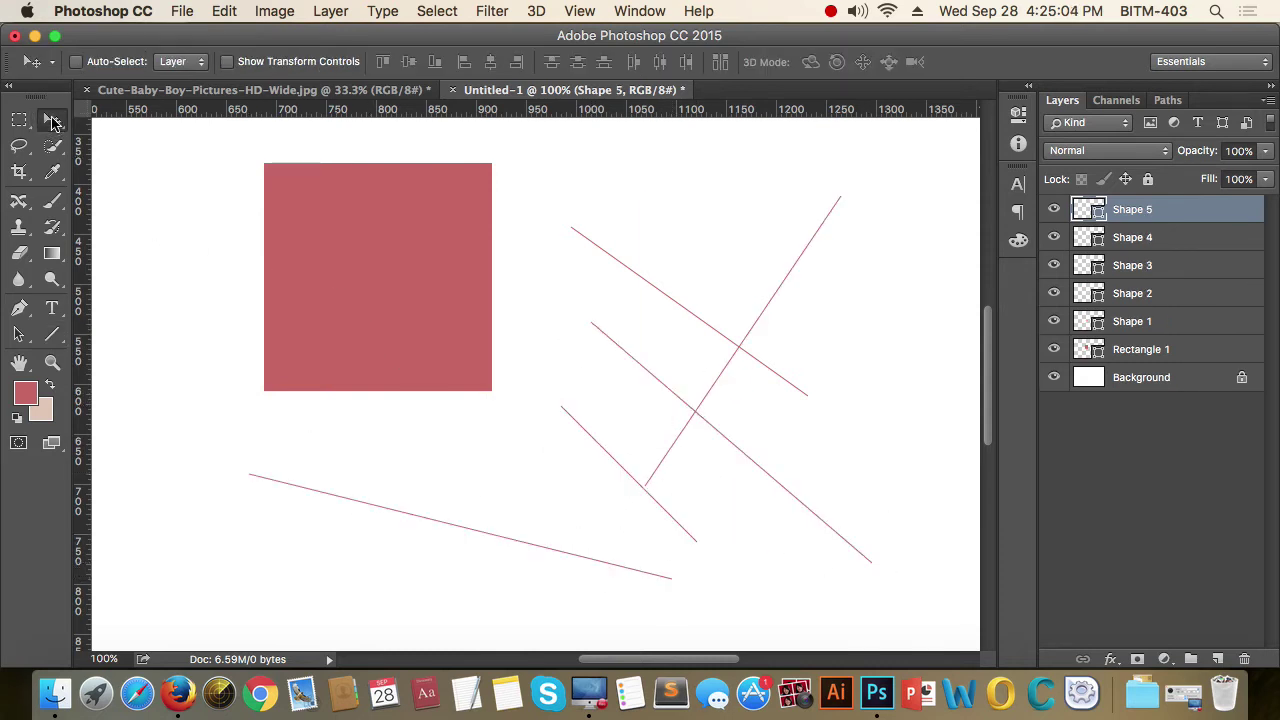
left_click(1140, 295, "shift")
key("Delete")
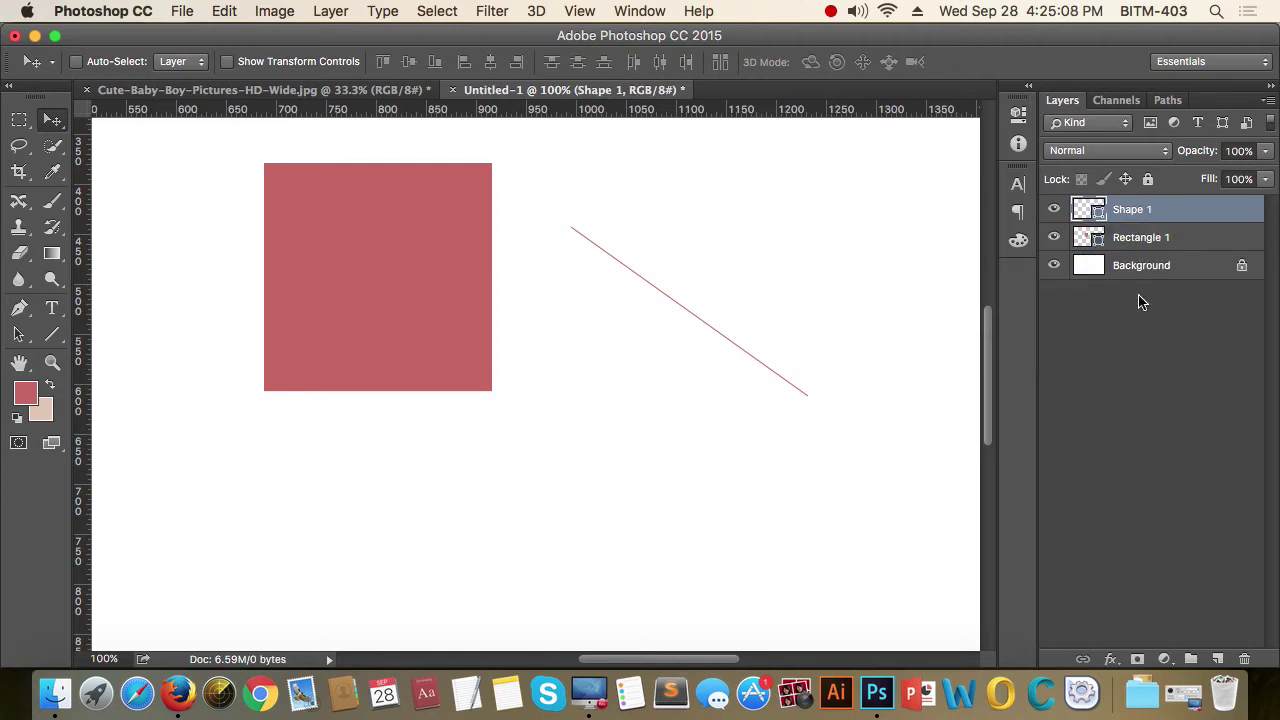
left_click(1152, 238, "shift")
key("Delete")
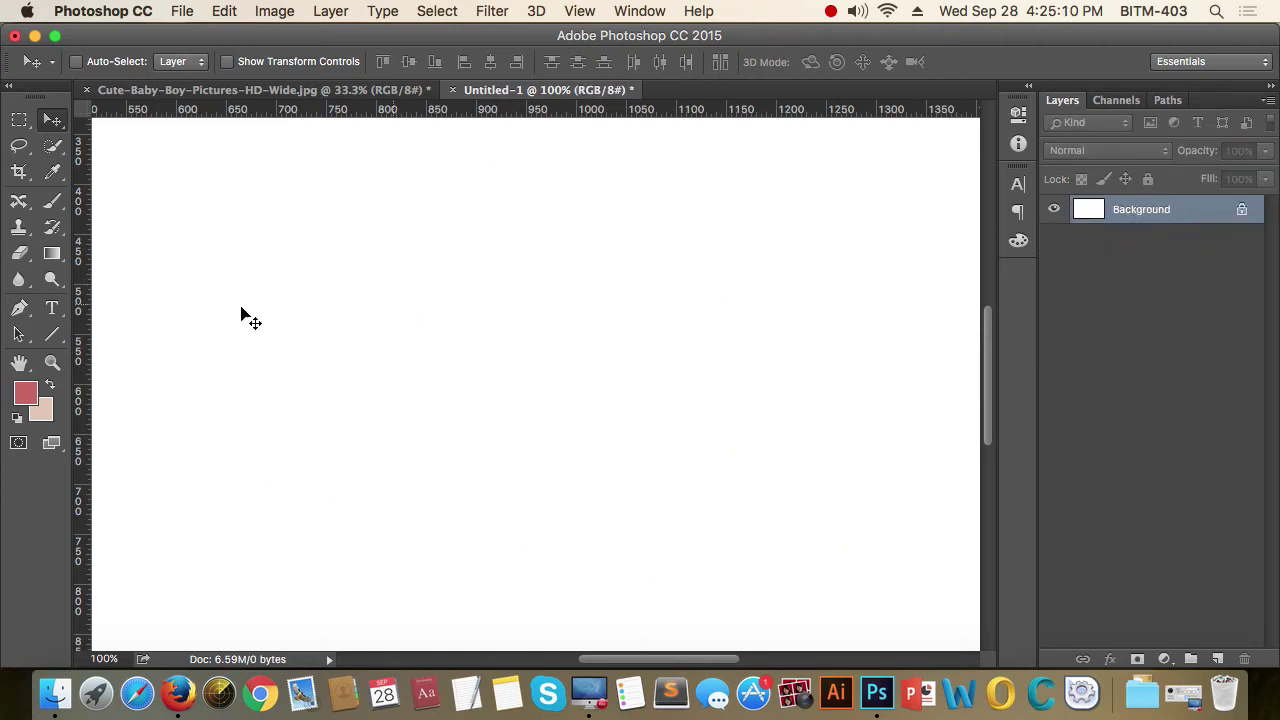
Choose the Custom Shape Tool and replace the current shape presets with the All set.
left_click(52, 336)
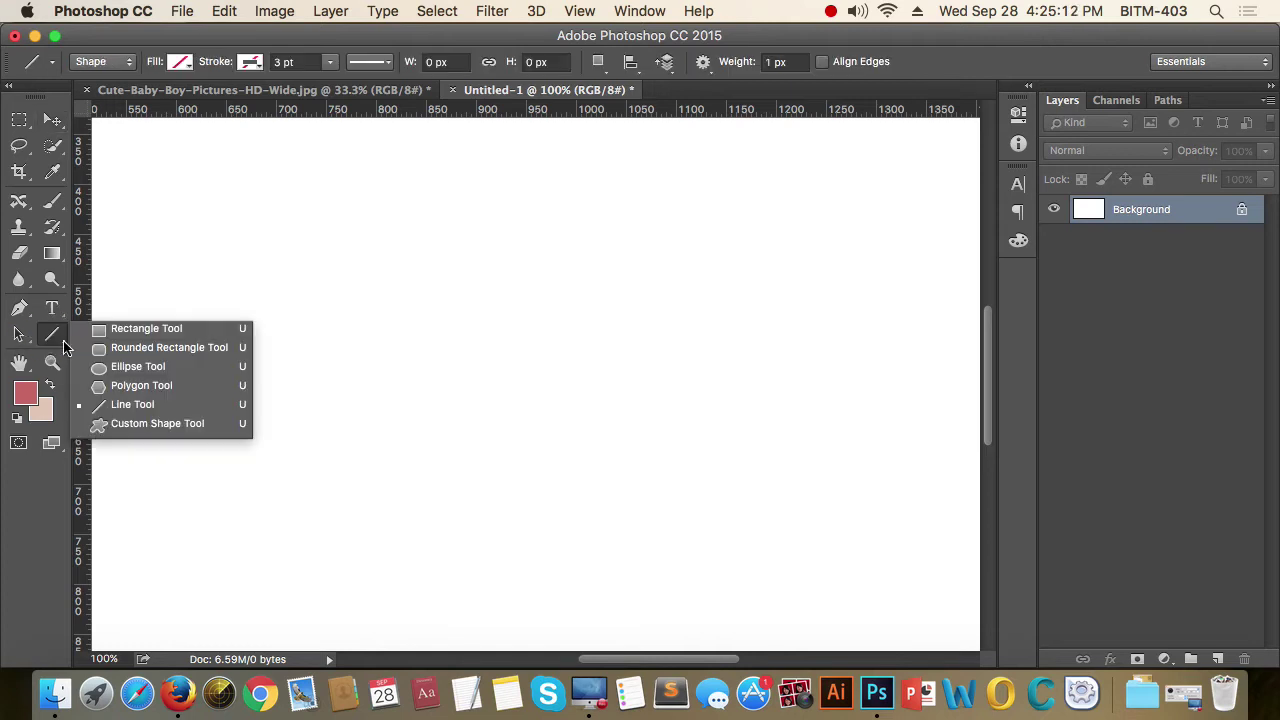
left_click(157, 423)
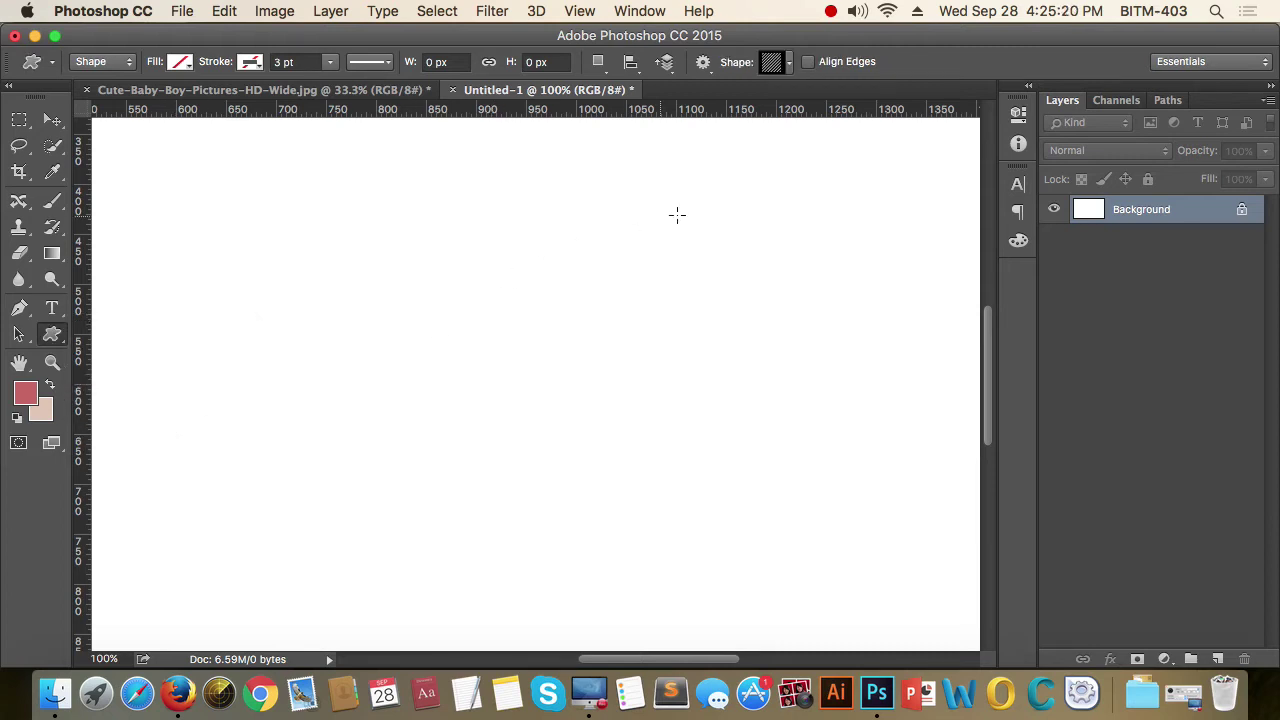
left_click(790, 64)
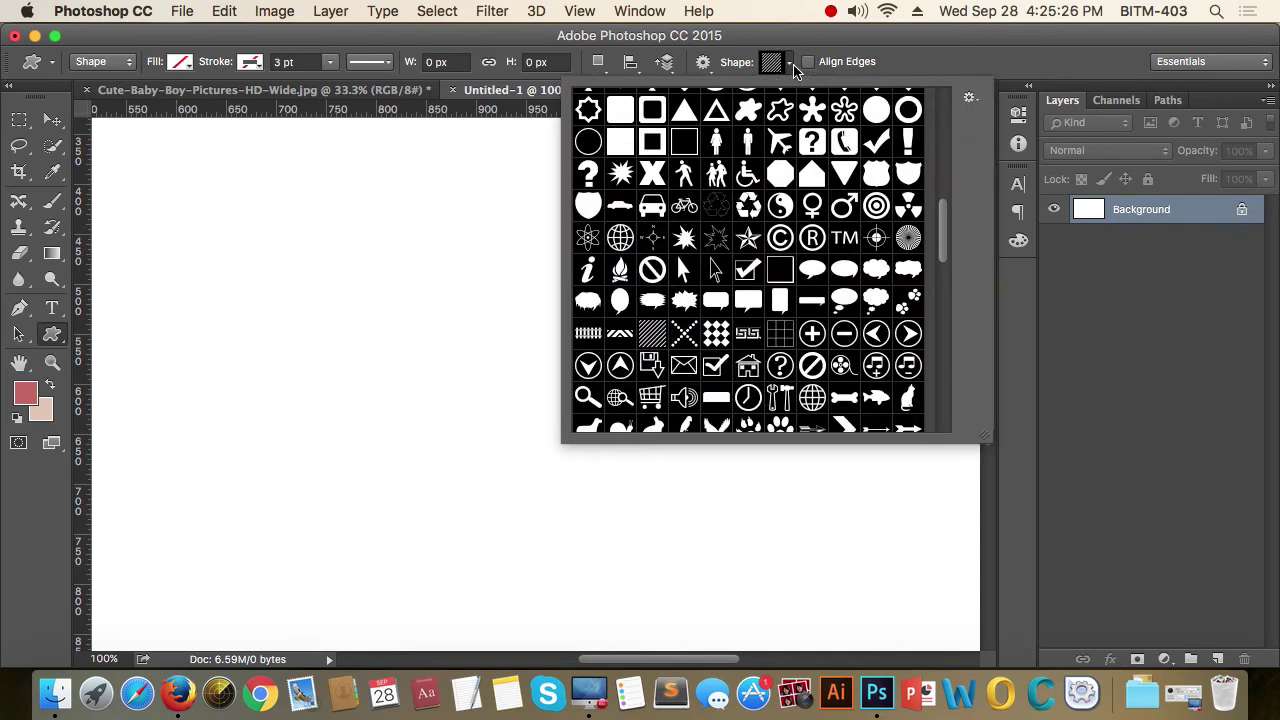
scroll(858, 283, "up", 10)
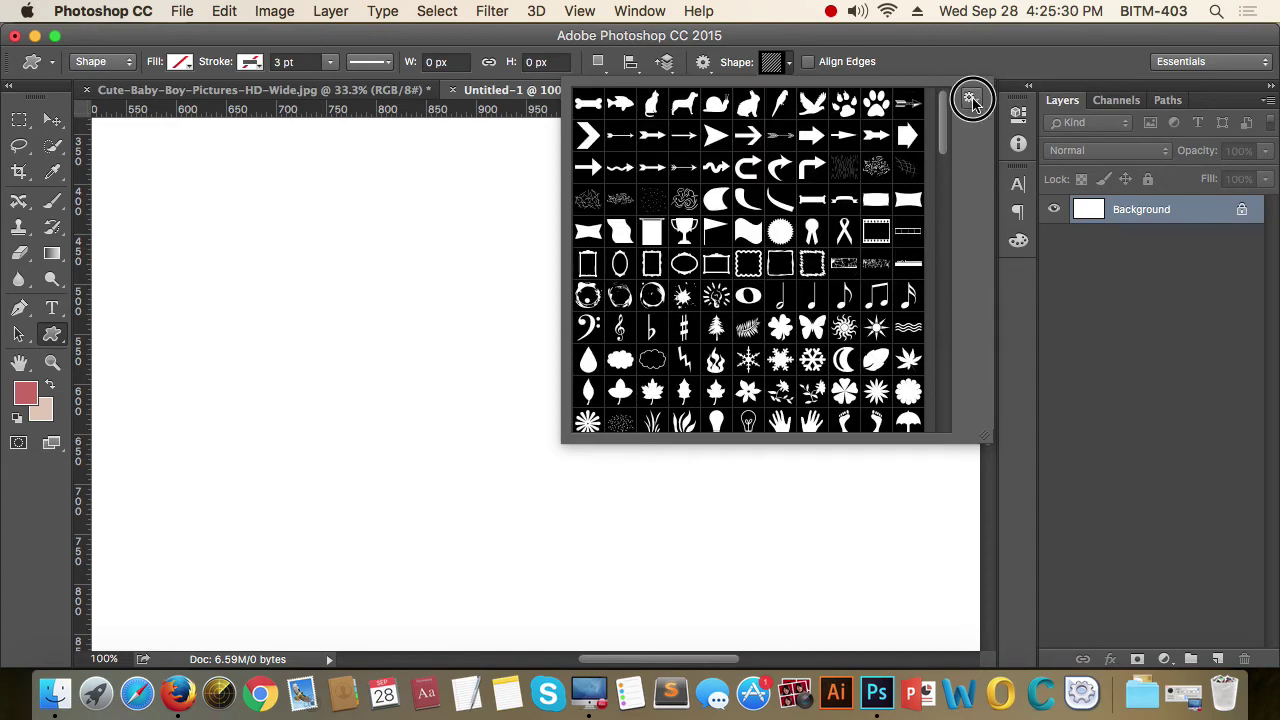
left_click(970, 99)
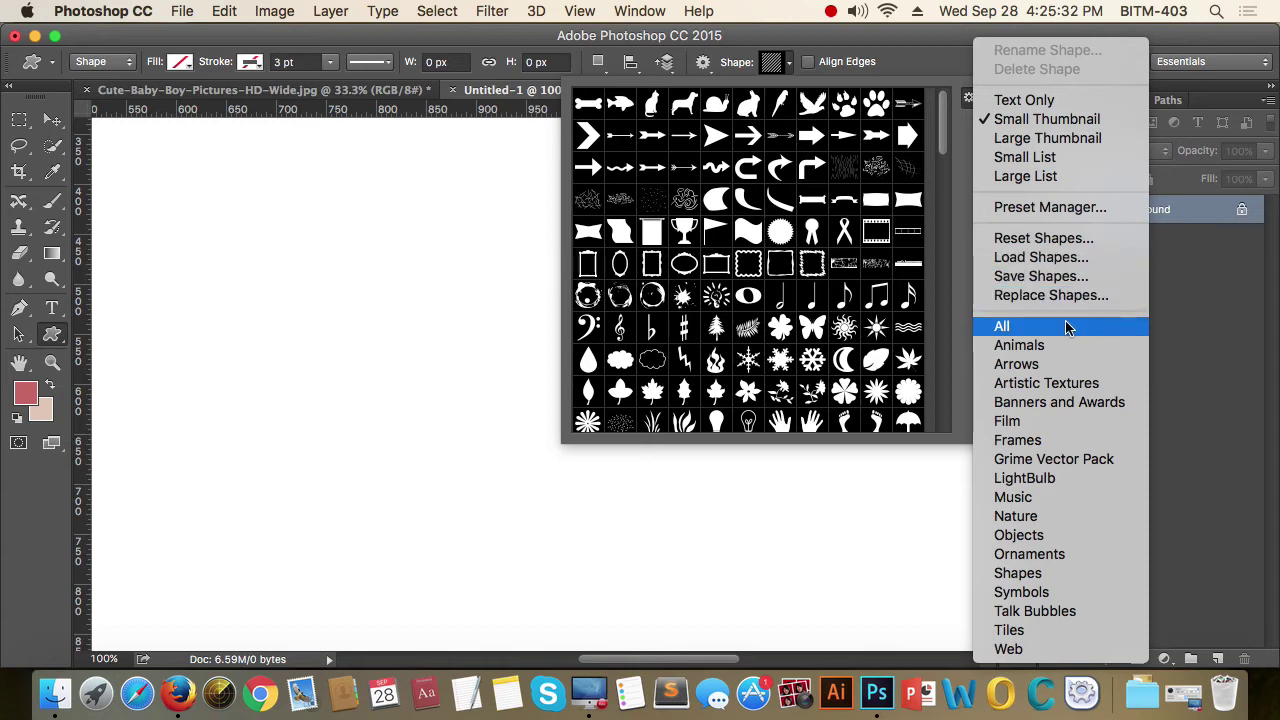
left_click(1048, 330)
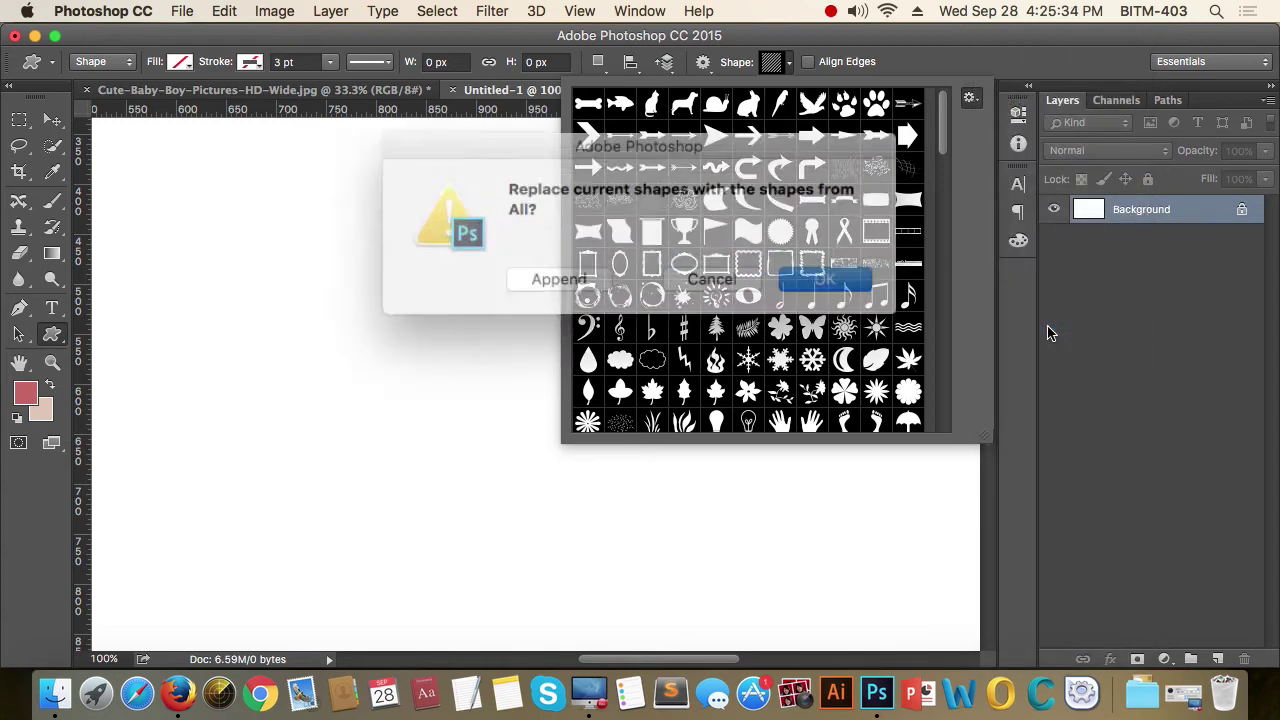
left_click(800, 275)
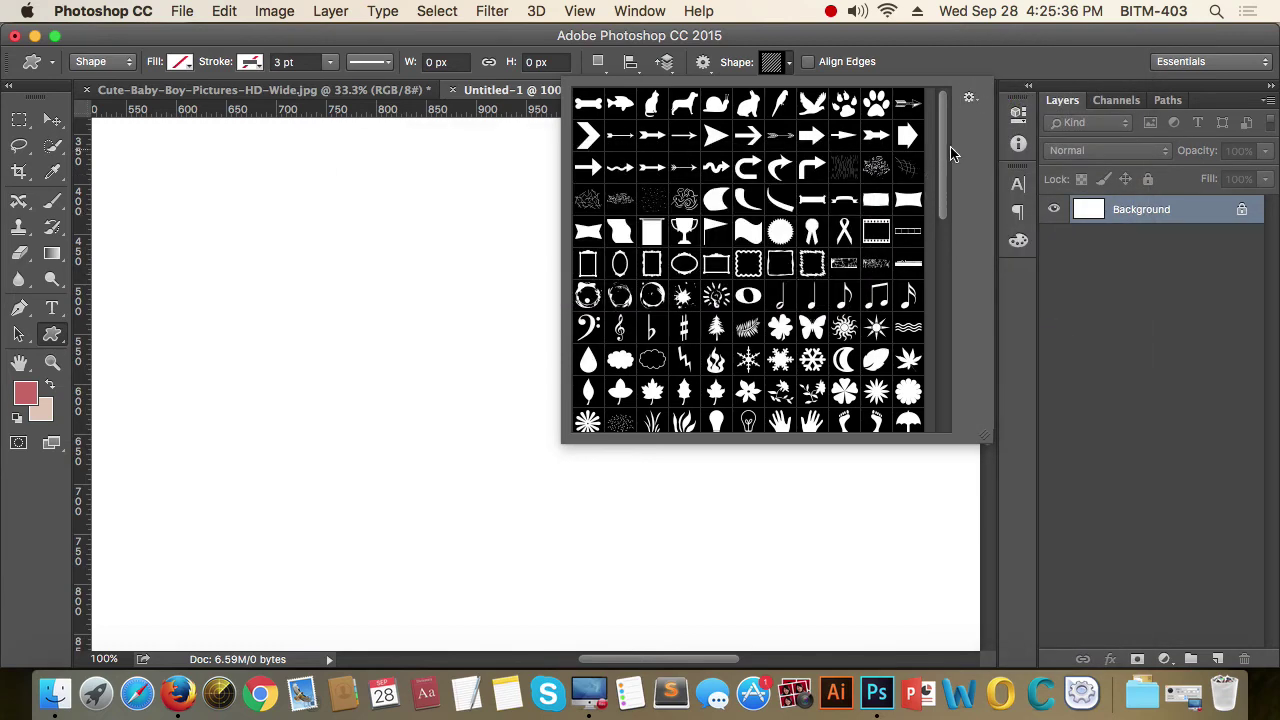
left_click_drag(946, 152, 946, 126)
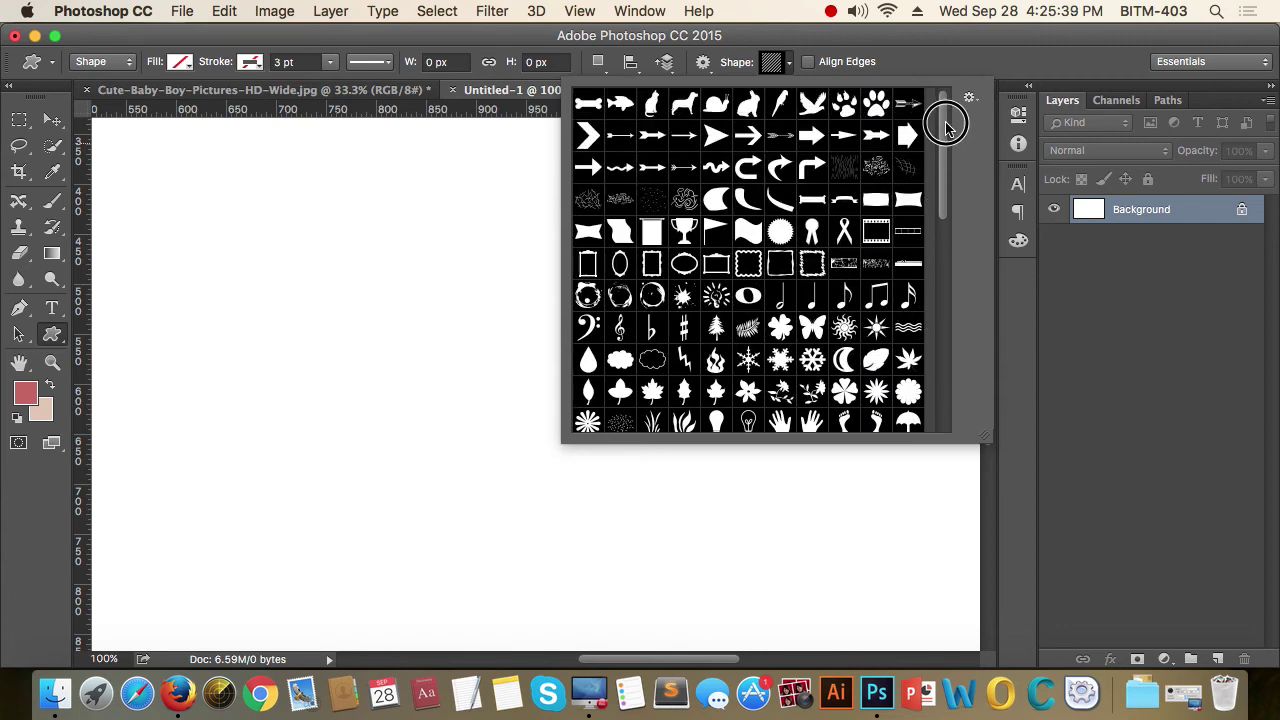
Draw a film-frame custom shape about 300 px wide and 267 px high near the middle of the canvas.
left_click(874, 232)
left_click(943, 49)
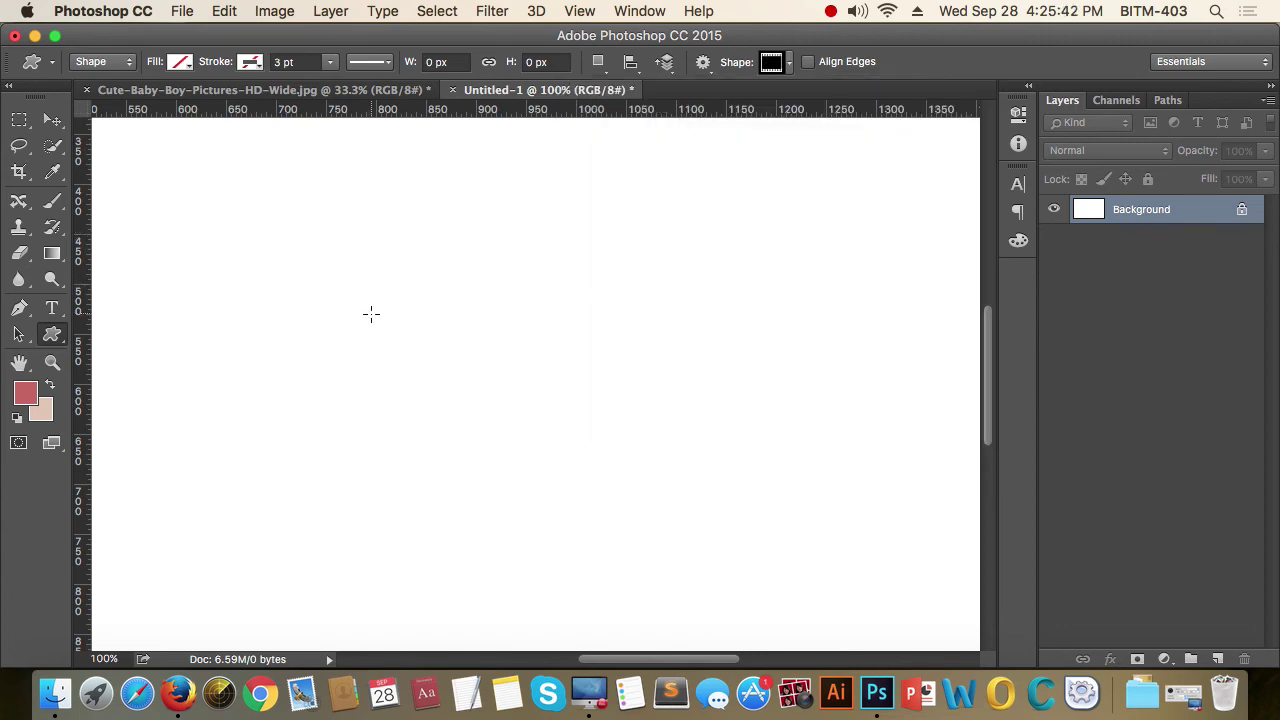
left_click_drag(345, 285, 811, 553)
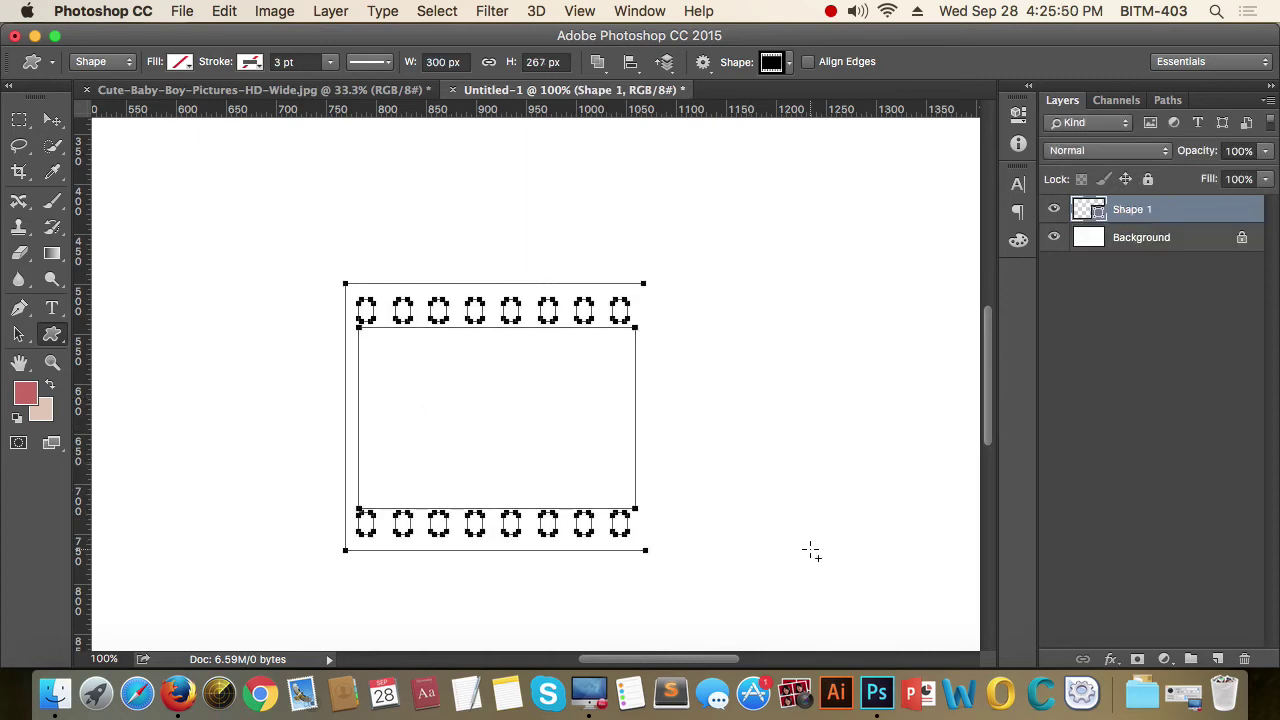
Fill the film frame with the most recently used rose colour and move it up and left on the canvas.
left_click(52, 119)
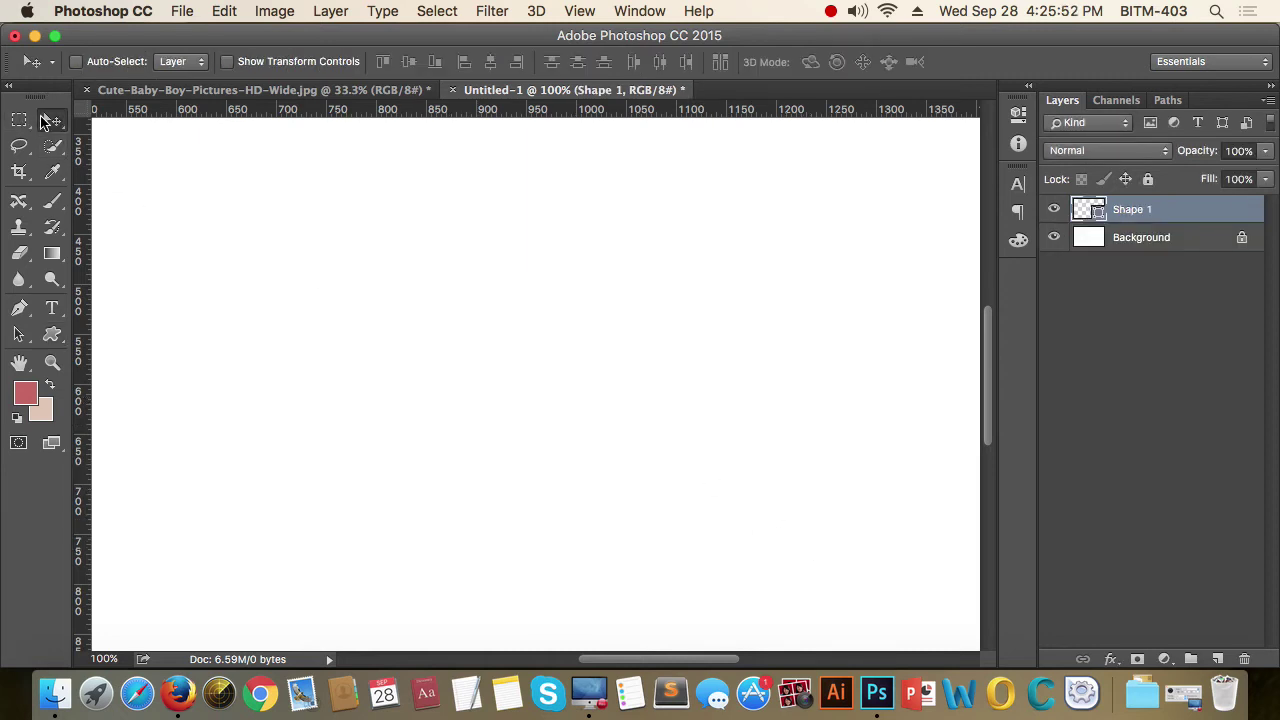
key("a")
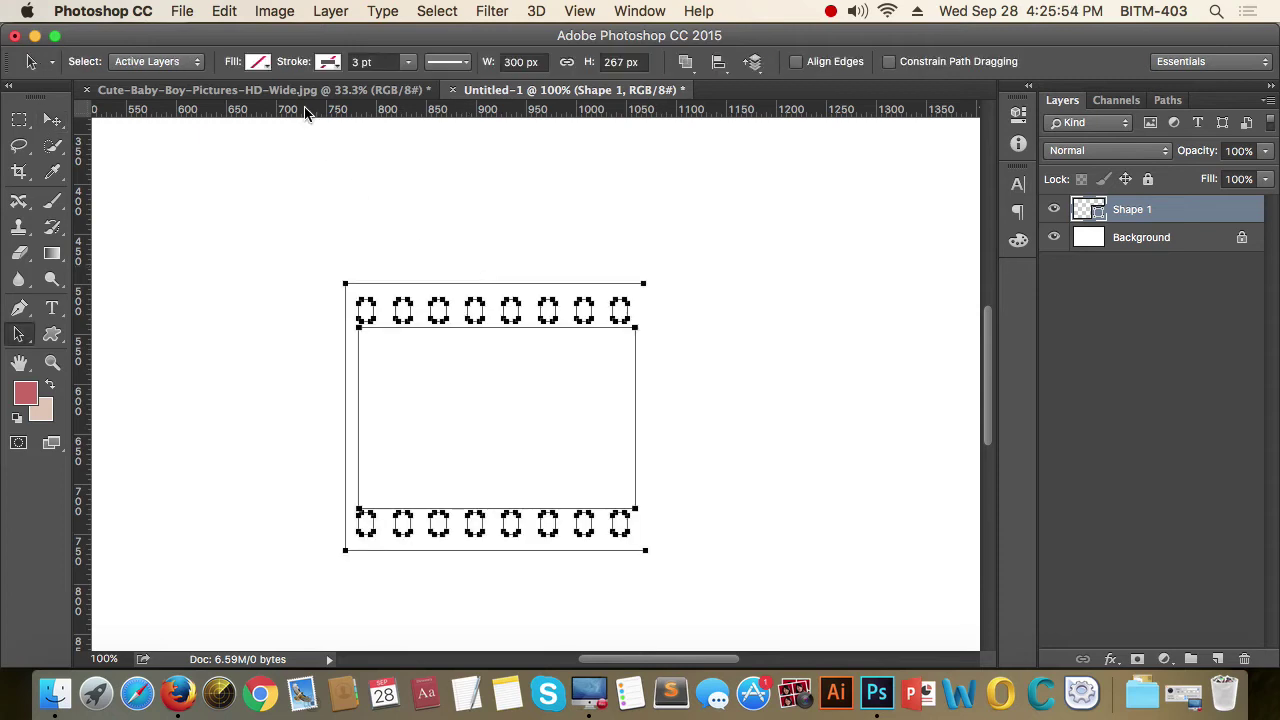
left_click(260, 63)
left_click(160, 168)
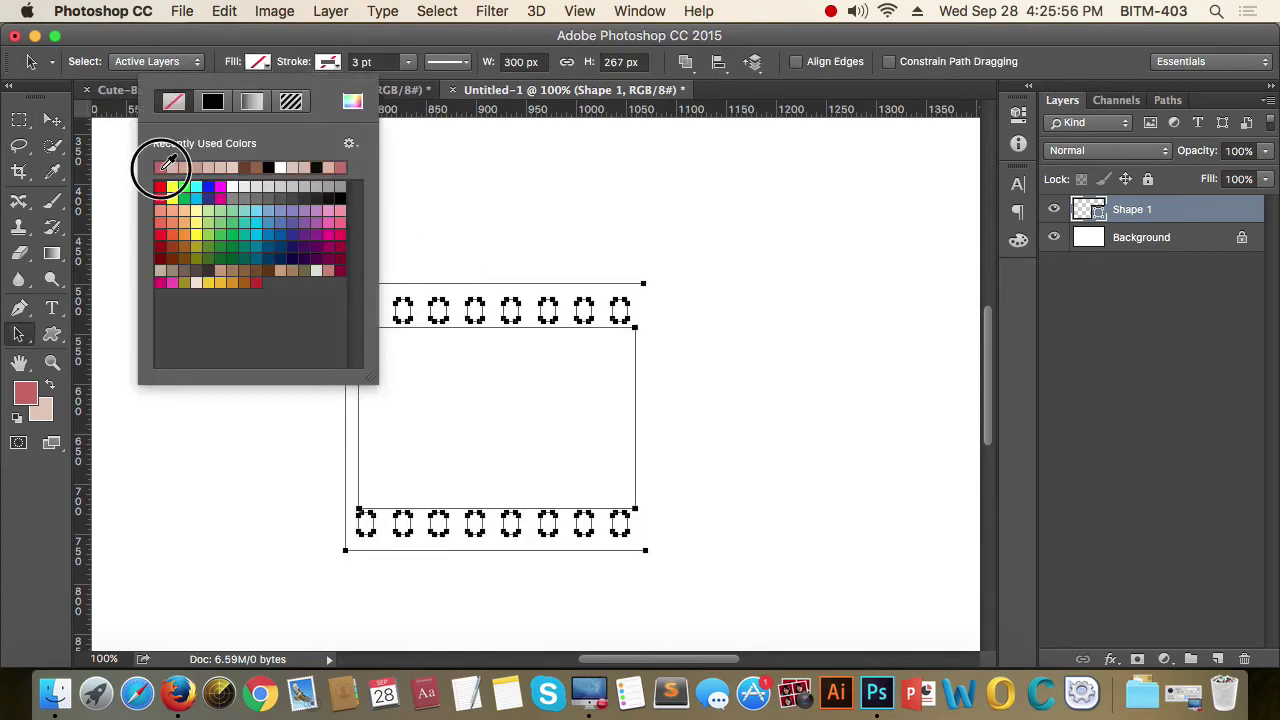
left_click(900, 40)
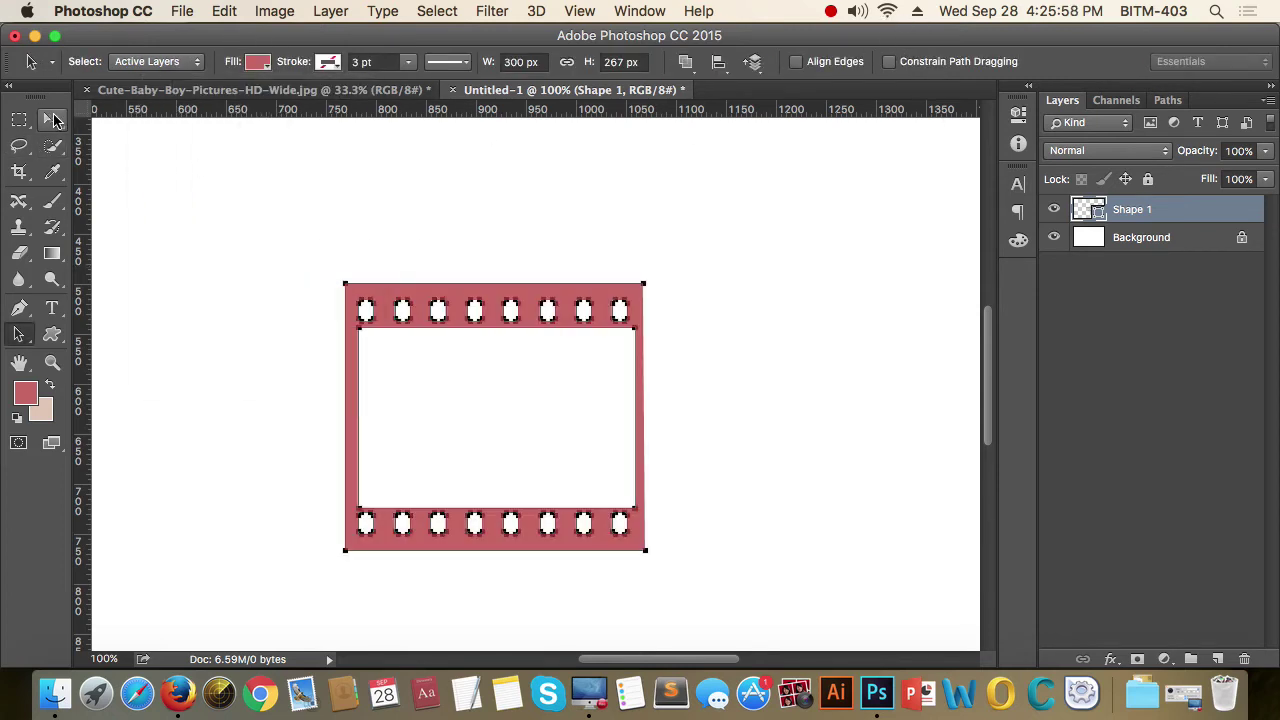
left_click(53, 120)
left_click_drag(596, 298, 450, 199)
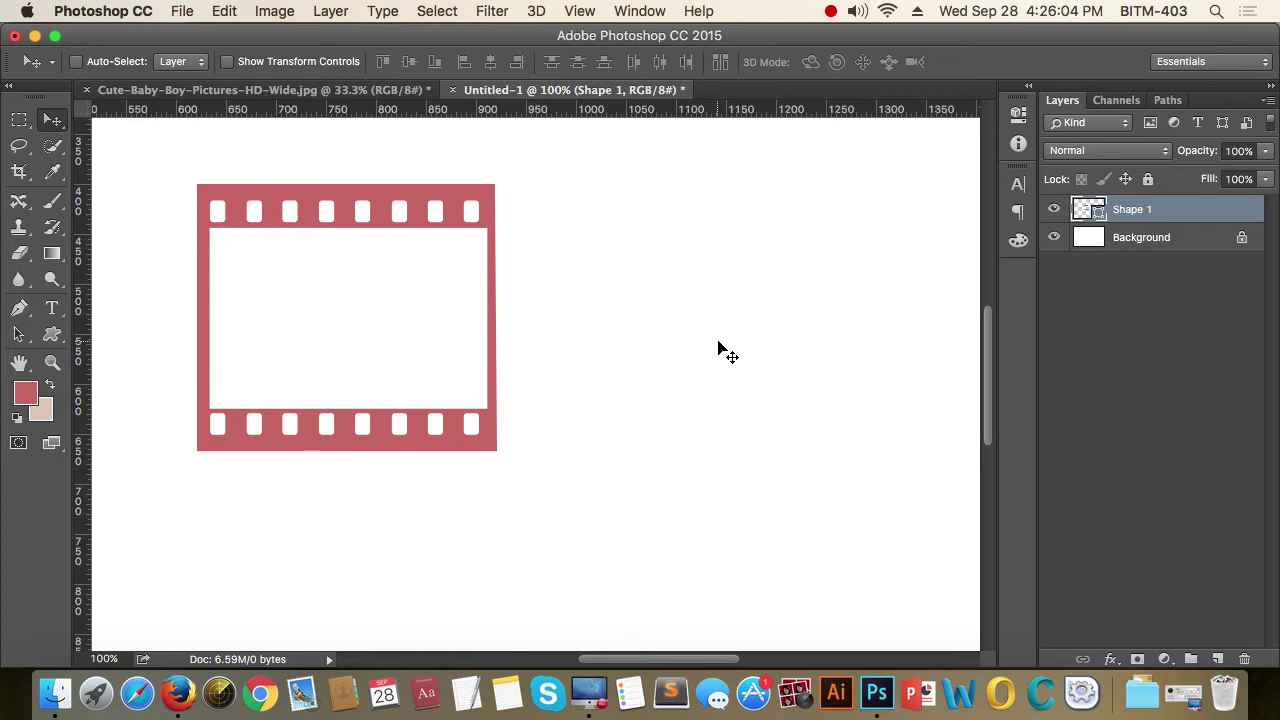
Draw a circled right-pointing arrow shape about 99 px across and move it beside the film frame's right edge.
left_click(53, 334)
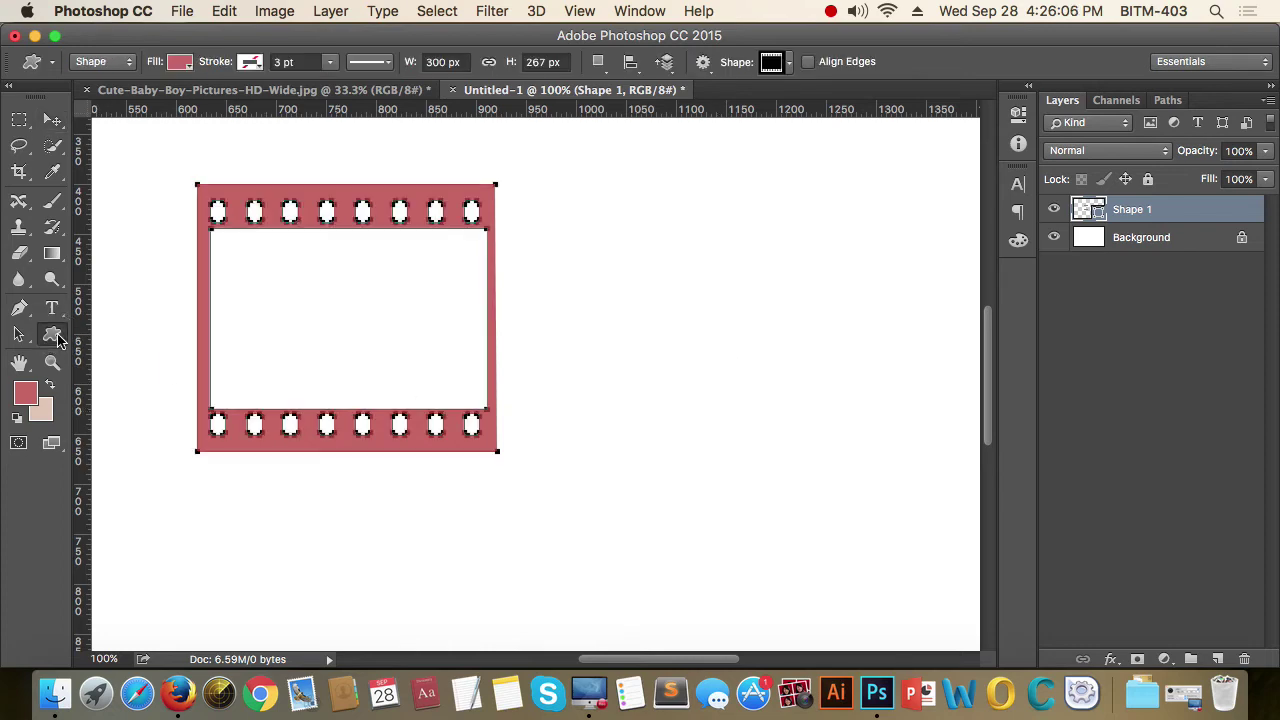
left_click(790, 62)
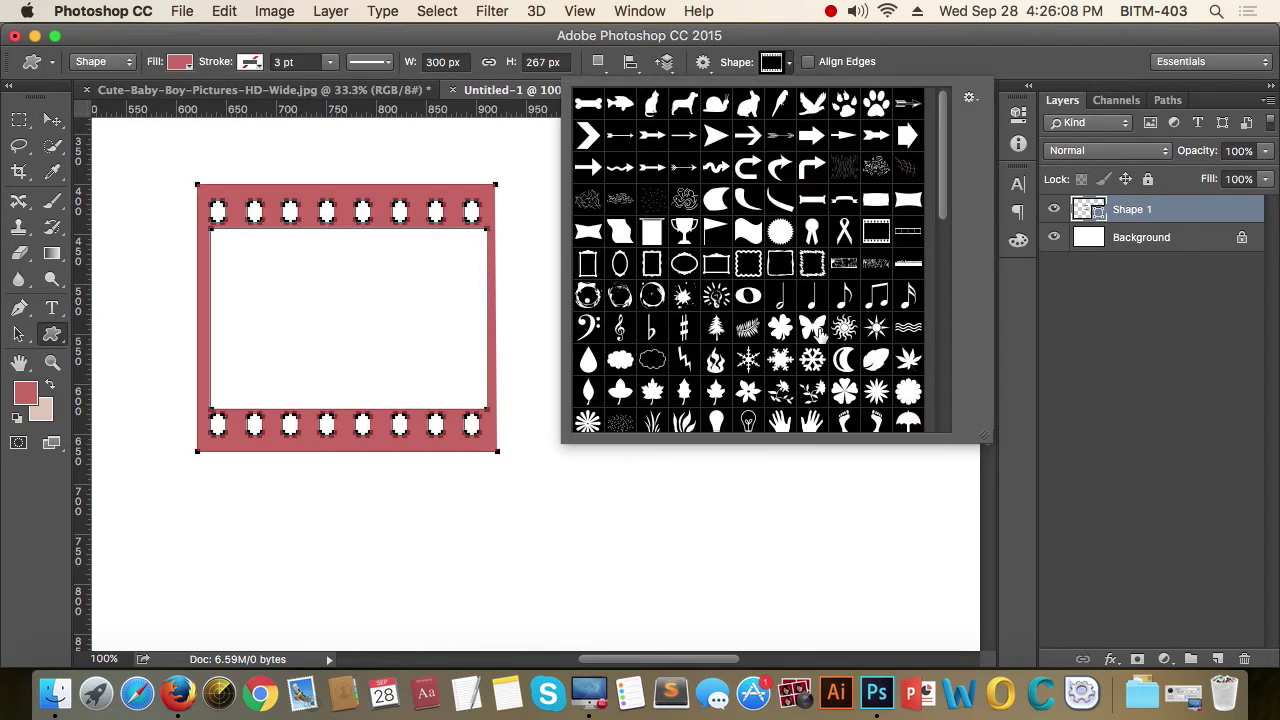
scroll(820, 336, "down", 3)
scroll(820, 336, "down", 5)
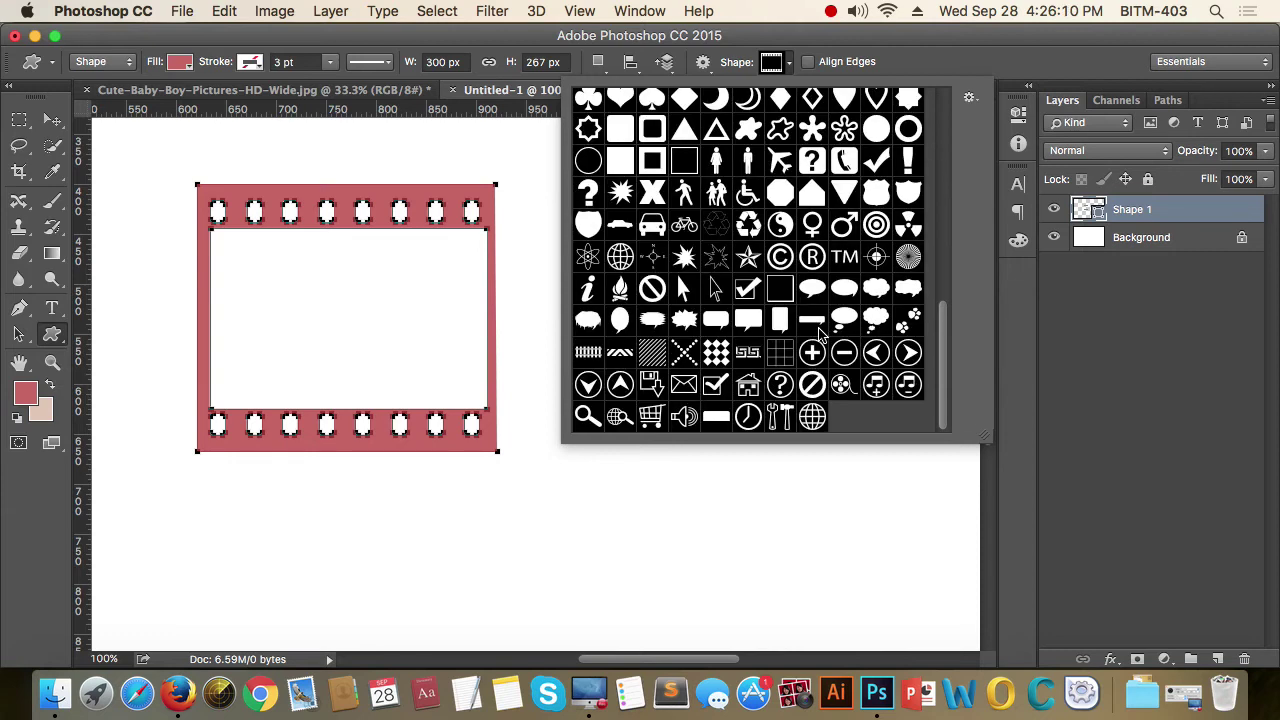
left_click(906, 354)
left_click_drag(596, 506, 766, 586)
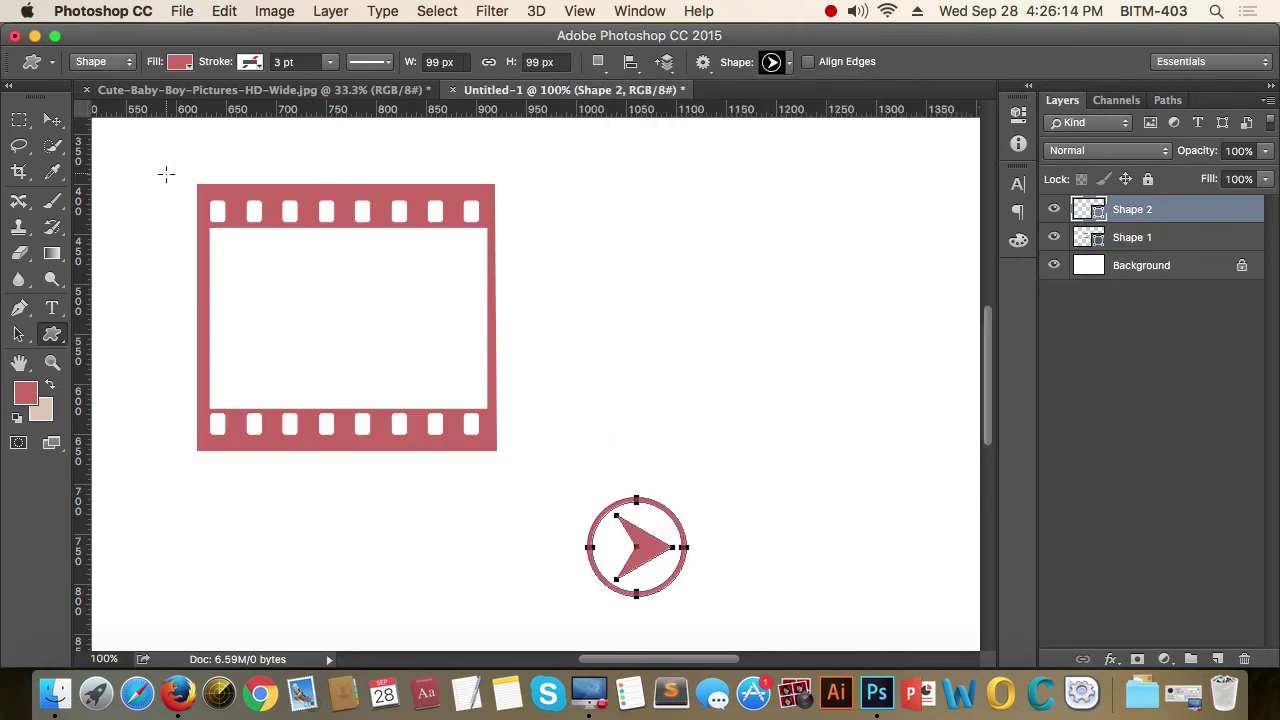
left_click(52, 119)
left_click_drag(665, 556, 585, 306)
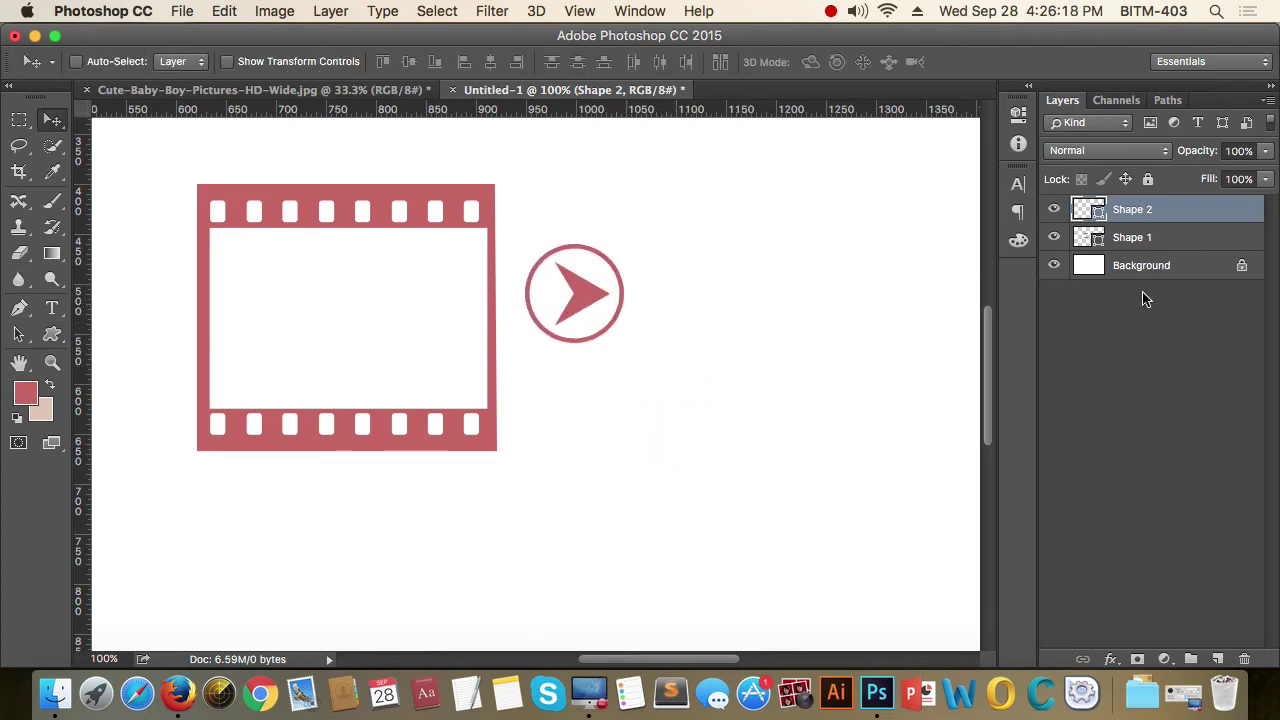
Change the fill colour of the circled arrow on the Shape 2 layer to violet.
double_click(1100, 217)
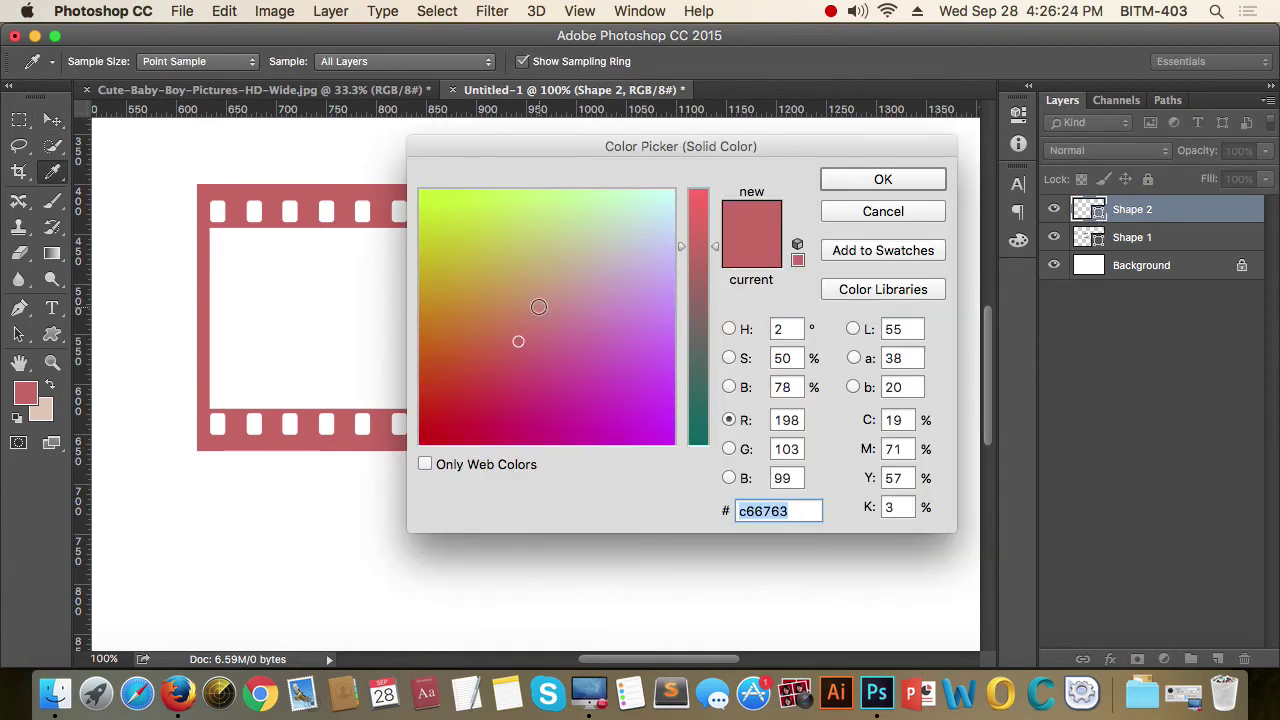
left_click(640, 341)
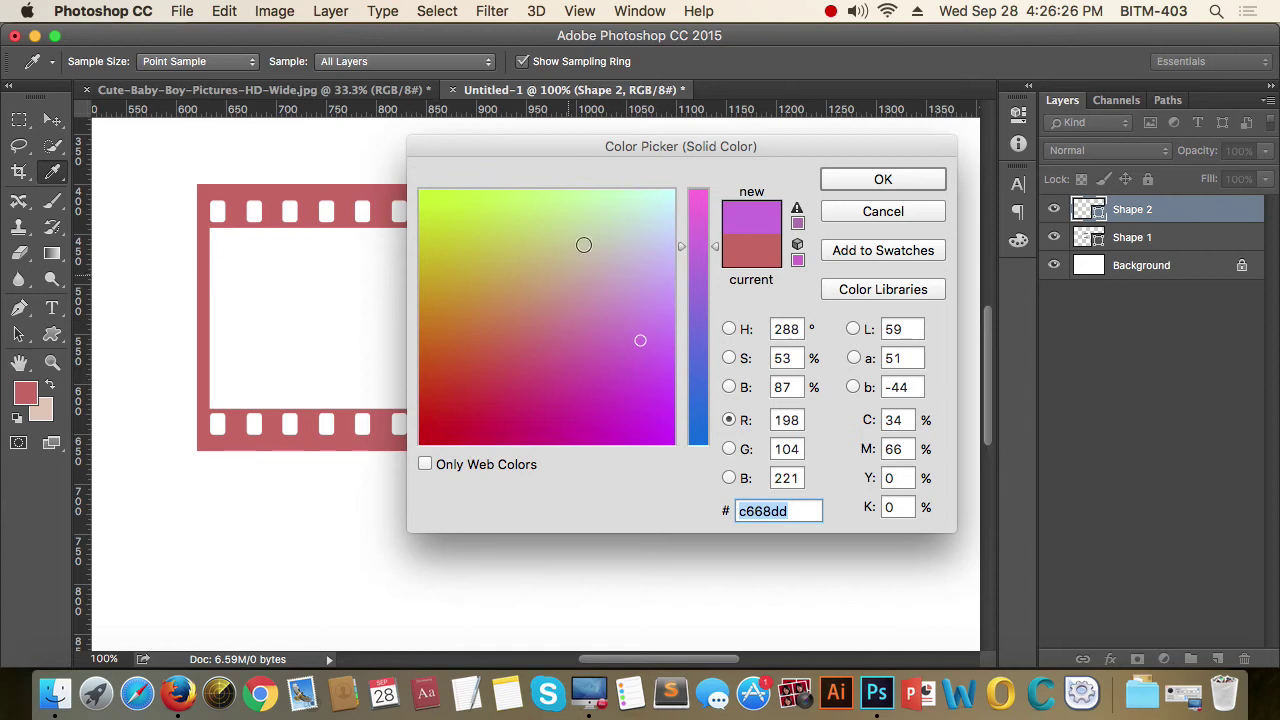
left_click(646, 294)
mouse_move(646, 294)
left_mouse_down()
mouse_move(614, 240)
mouse_move(641, 307)
mouse_move(580, 291)
mouse_move(634, 329)
left_mouse_up()
left_click(905, 180)
key("v")
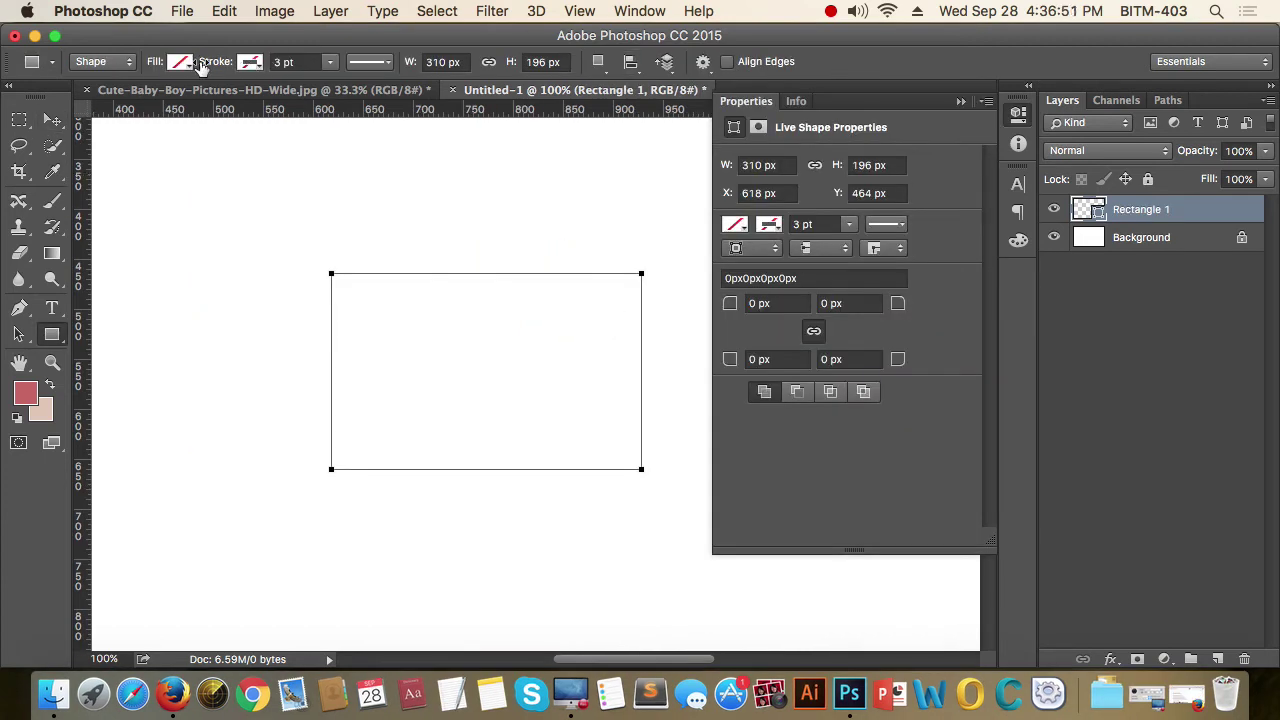
Fill the 310 by 196 px rectangle with pure red from the swatches.
left_click(180, 62)
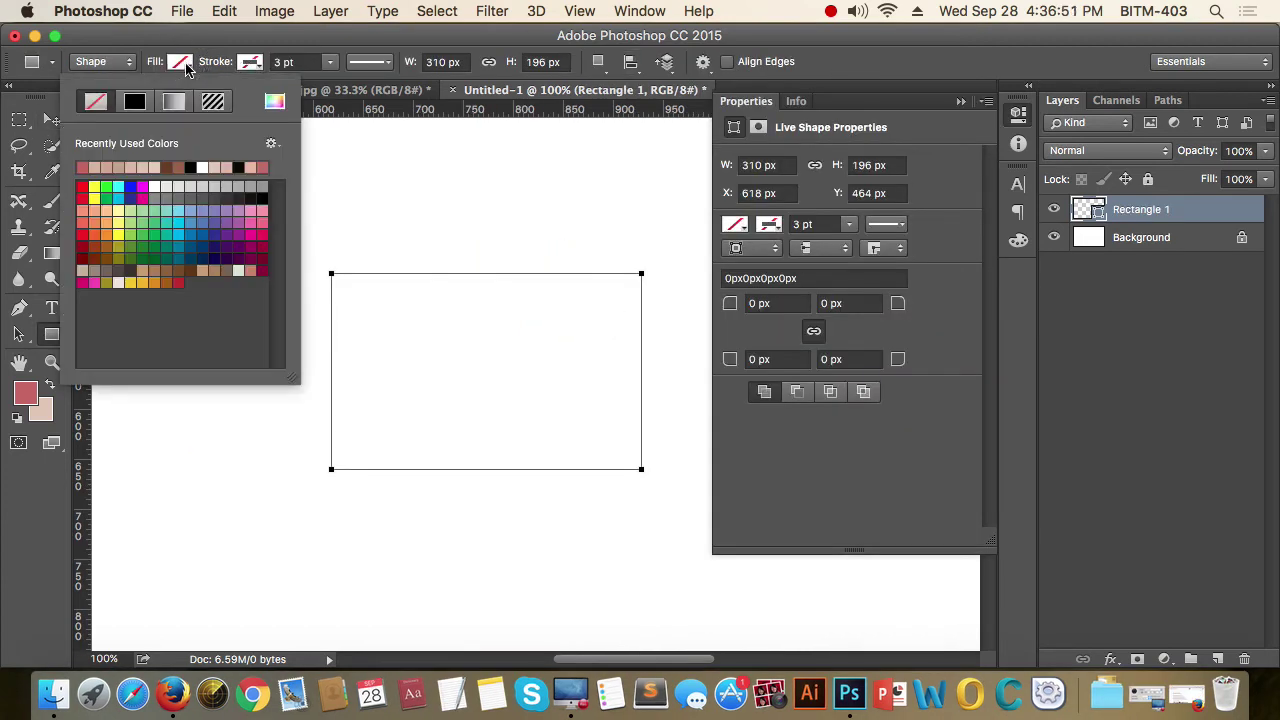
left_click(84, 186)
left_click(787, 125)
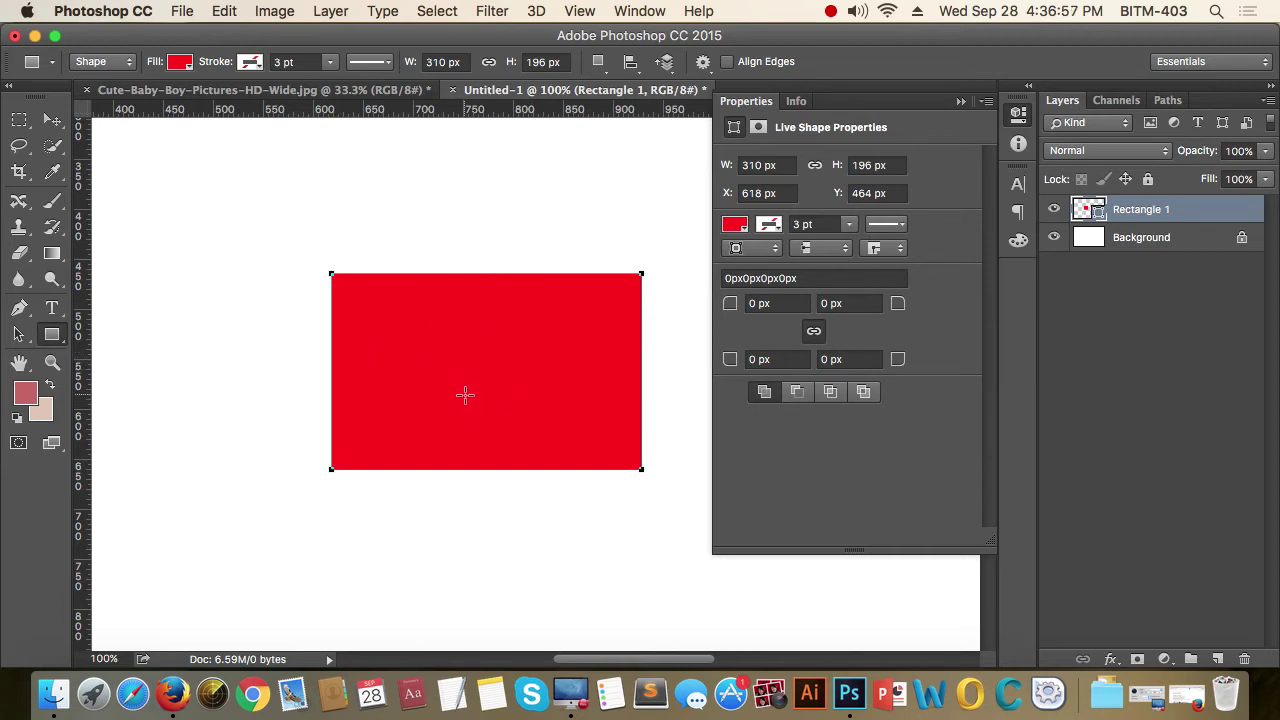
Try selecting the red rectangle's corner anchor points one by one and all together with the Direct Selection Tool.
left_click(19, 119)
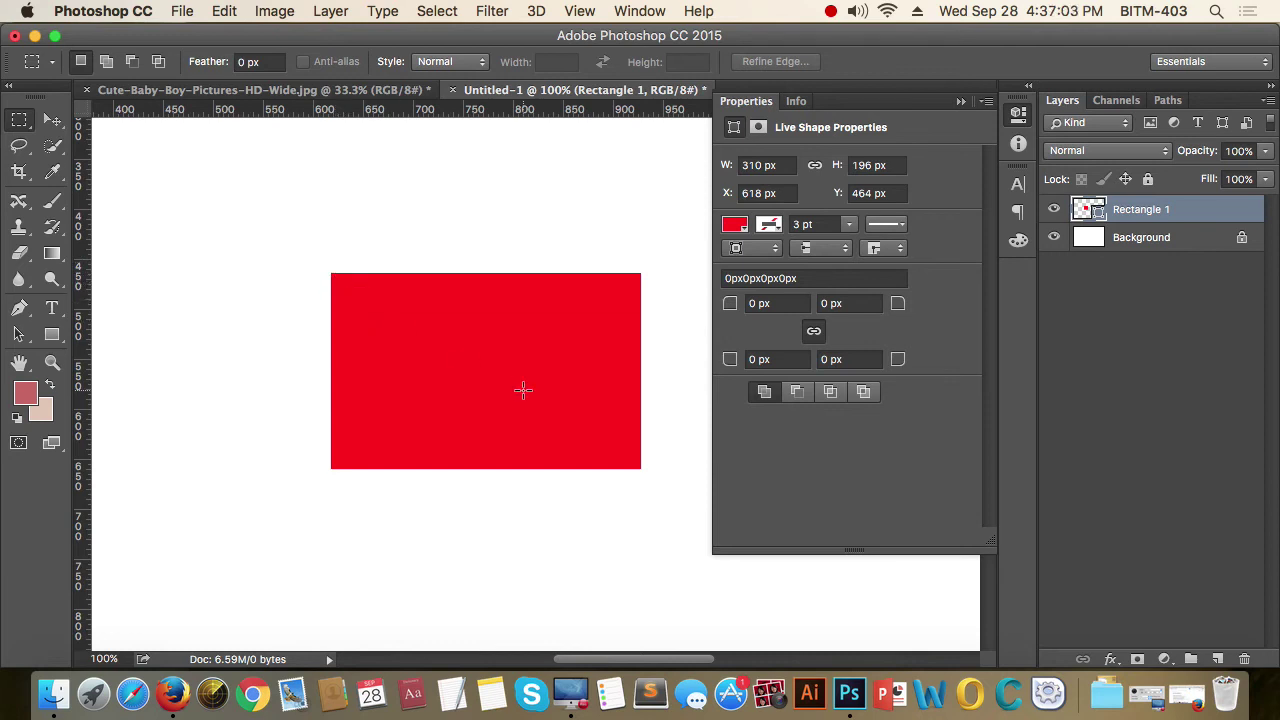
left_click(21, 338)
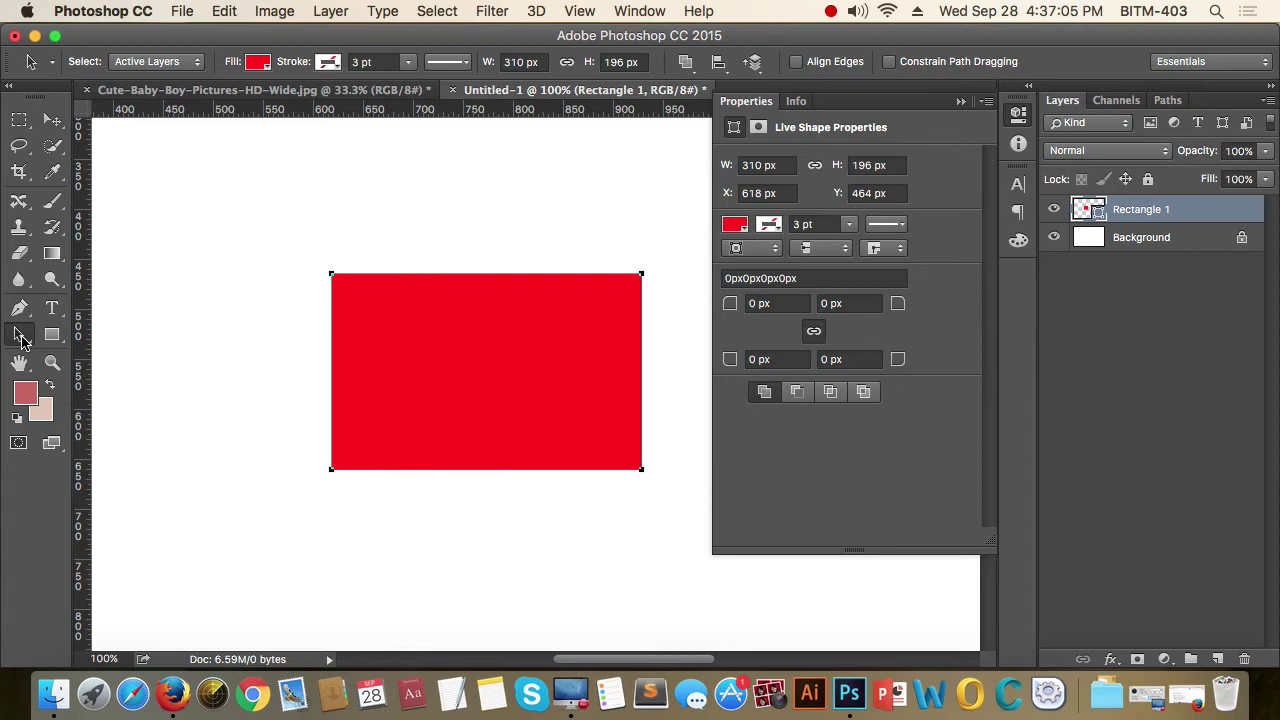
left_click(22, 340)
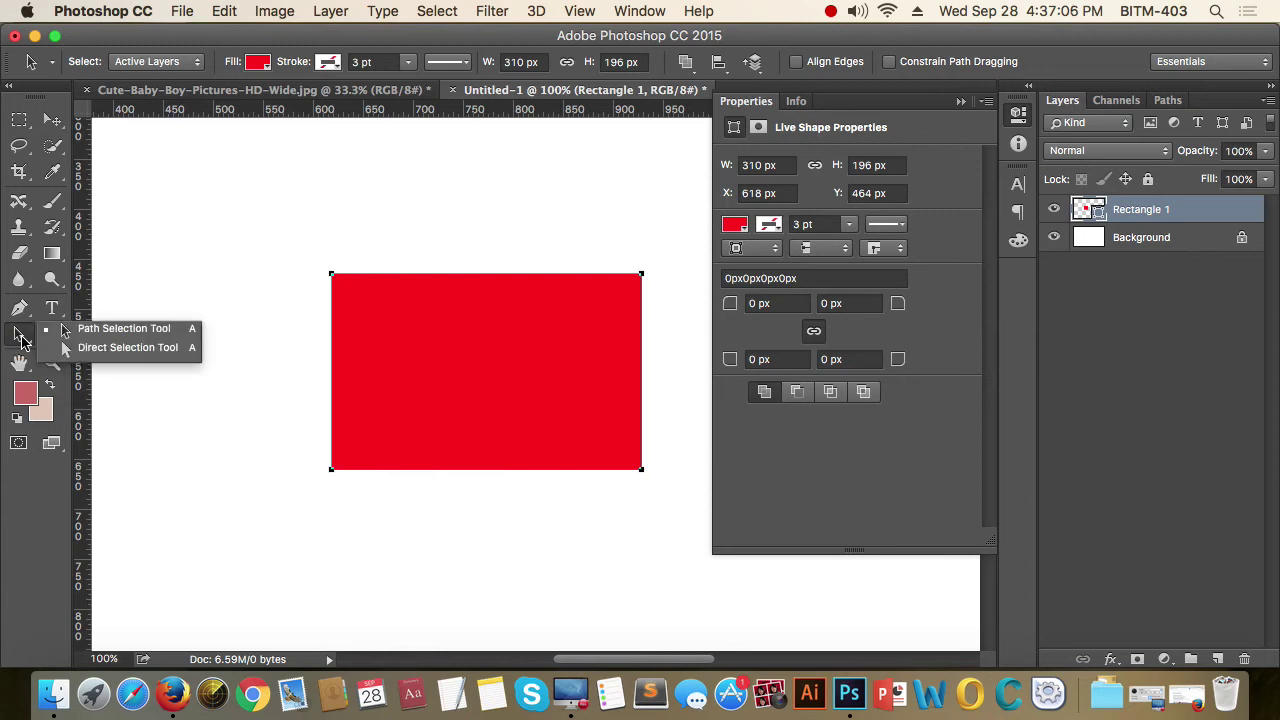
left_click(137, 349)
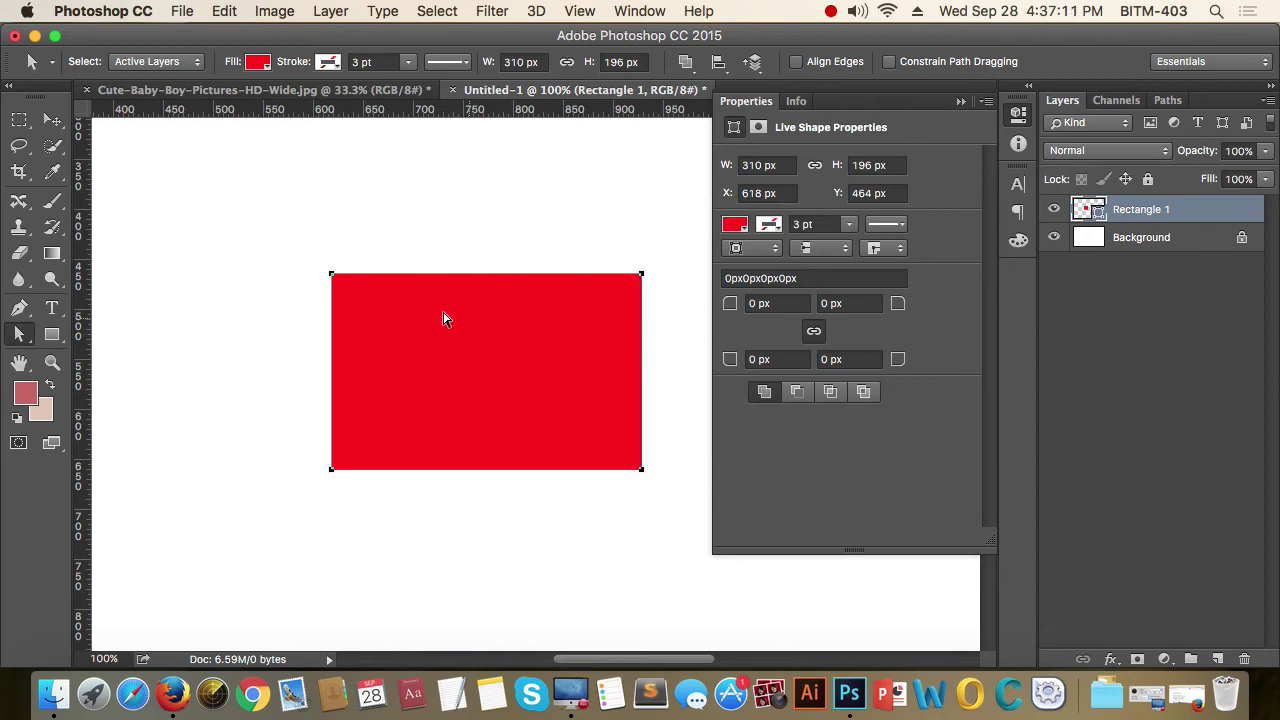
left_click_drag(286, 249, 728, 522)
left_click(274, 254)
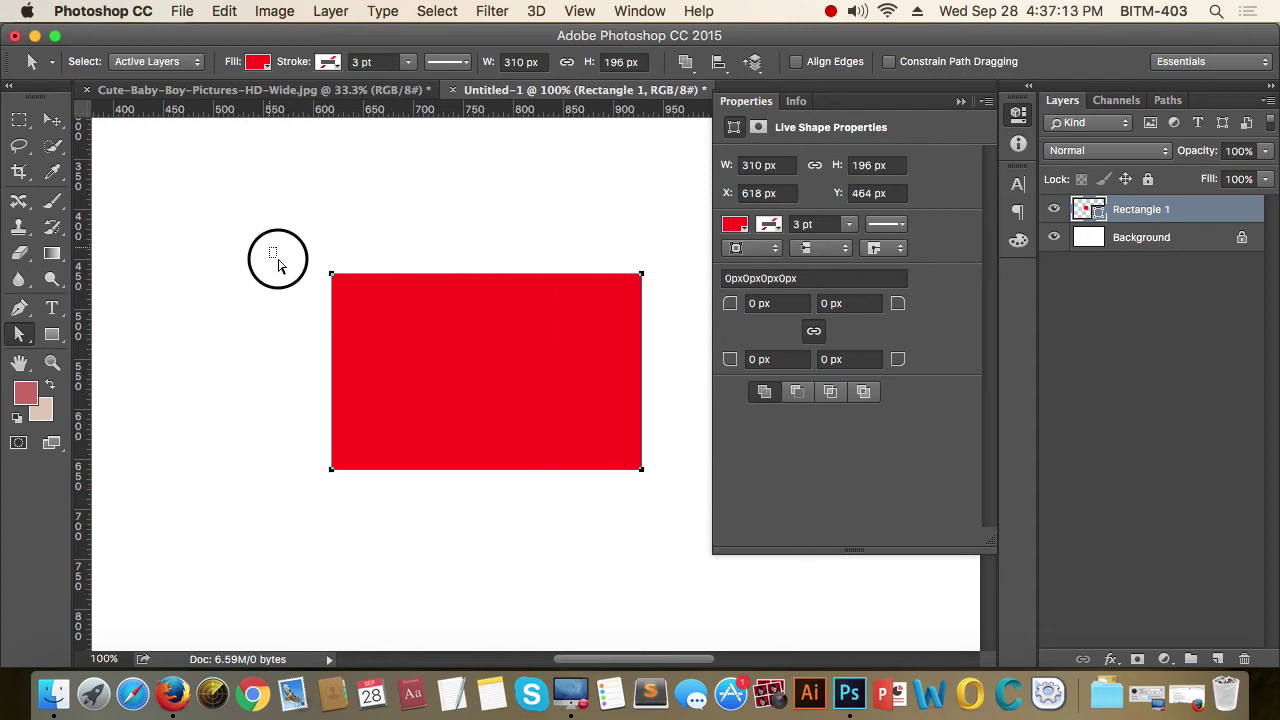
left_click_drag(280, 237, 367, 299)
left_click_drag(680, 255, 610, 334)
left_click_drag(652, 500, 622, 456)
left_click(265, 242)
left_click_drag(265, 242, 677, 515)
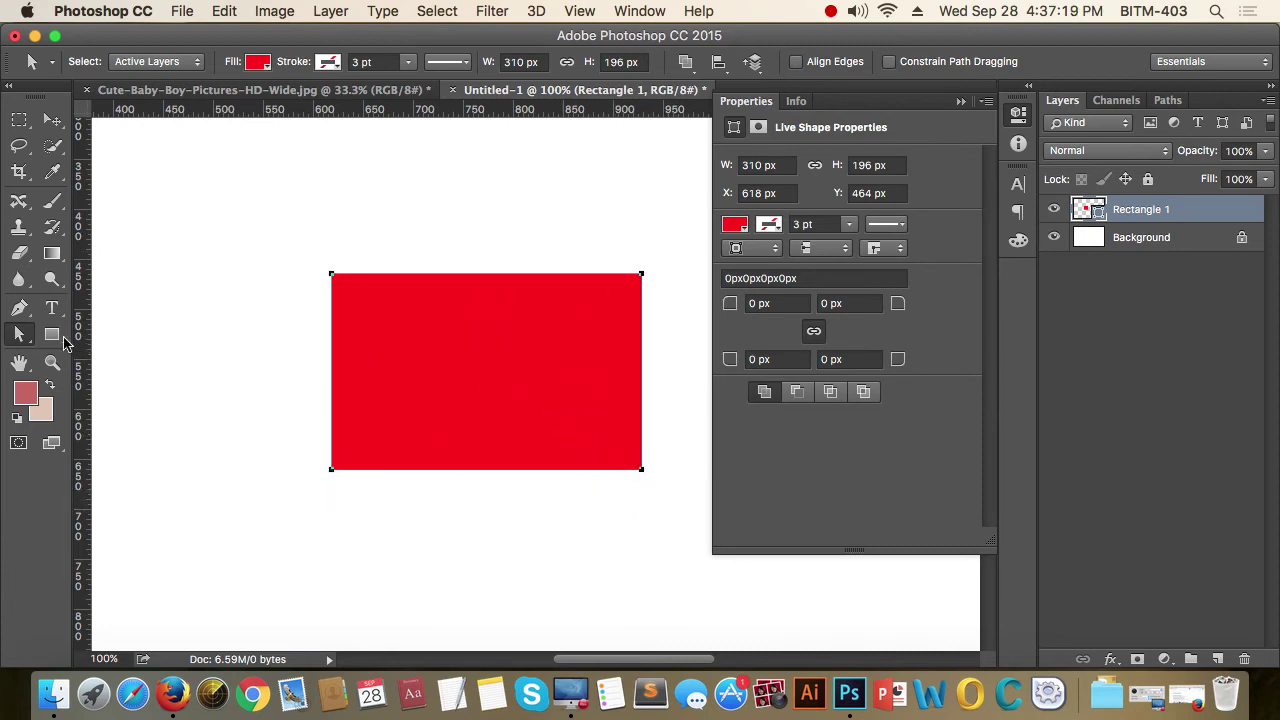
Move the red rectangle up and left to about X 572 px and Y 429 px with the Direct Selection Tool.
left_click(19, 334)
left_click(112, 347)
left_click_drag(446, 368, 521, 356)
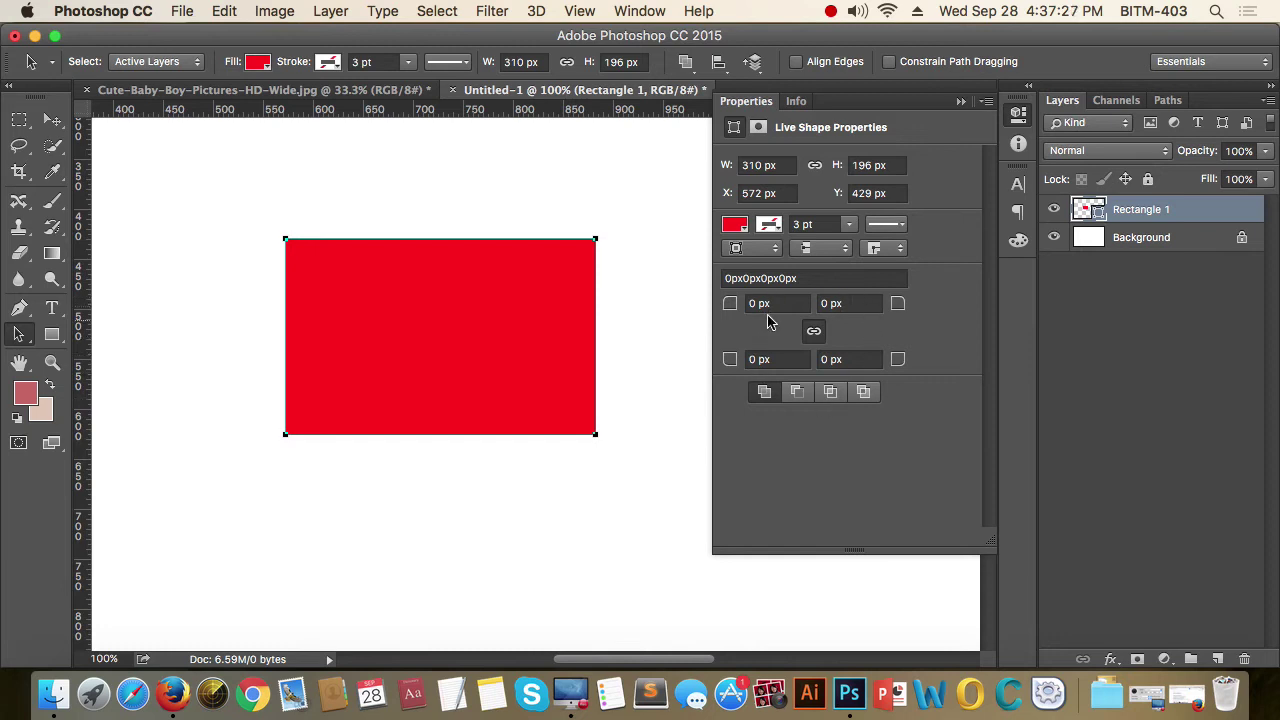
Set all four linked corner radii of the red rectangle to 30 px.
left_click(814, 334)
left_click(760, 303)
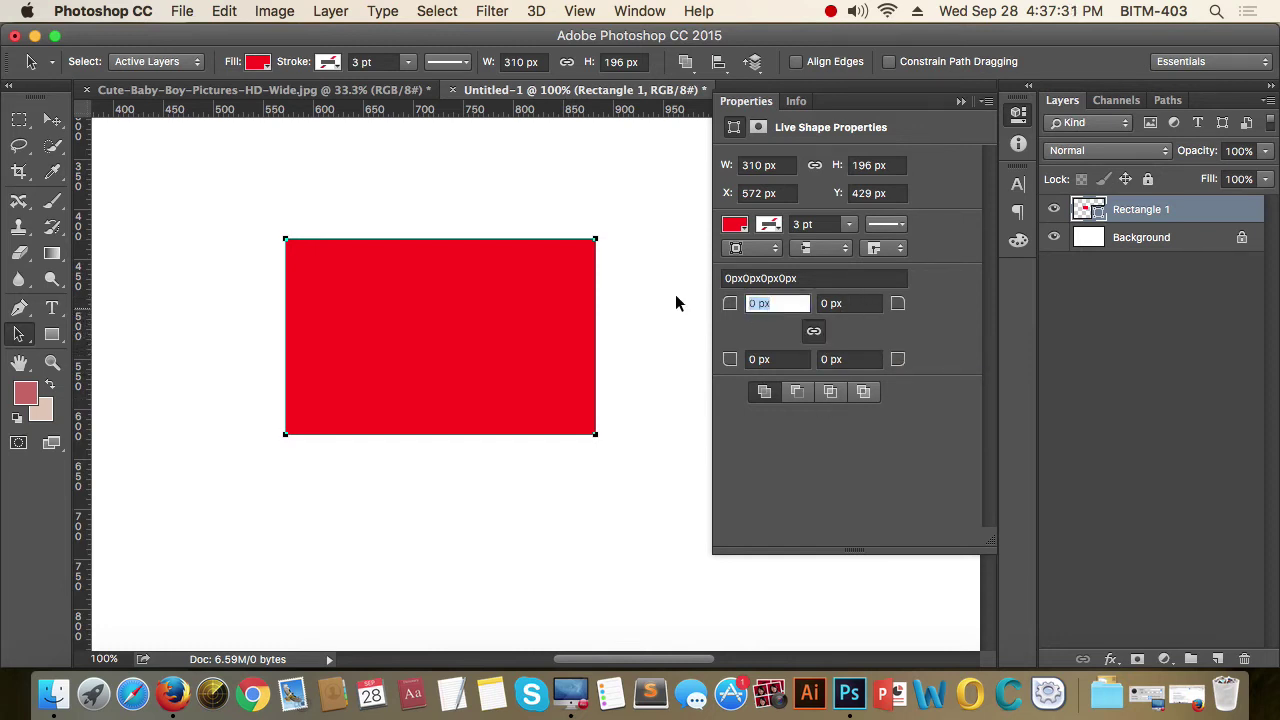
type("30")
key("Return")
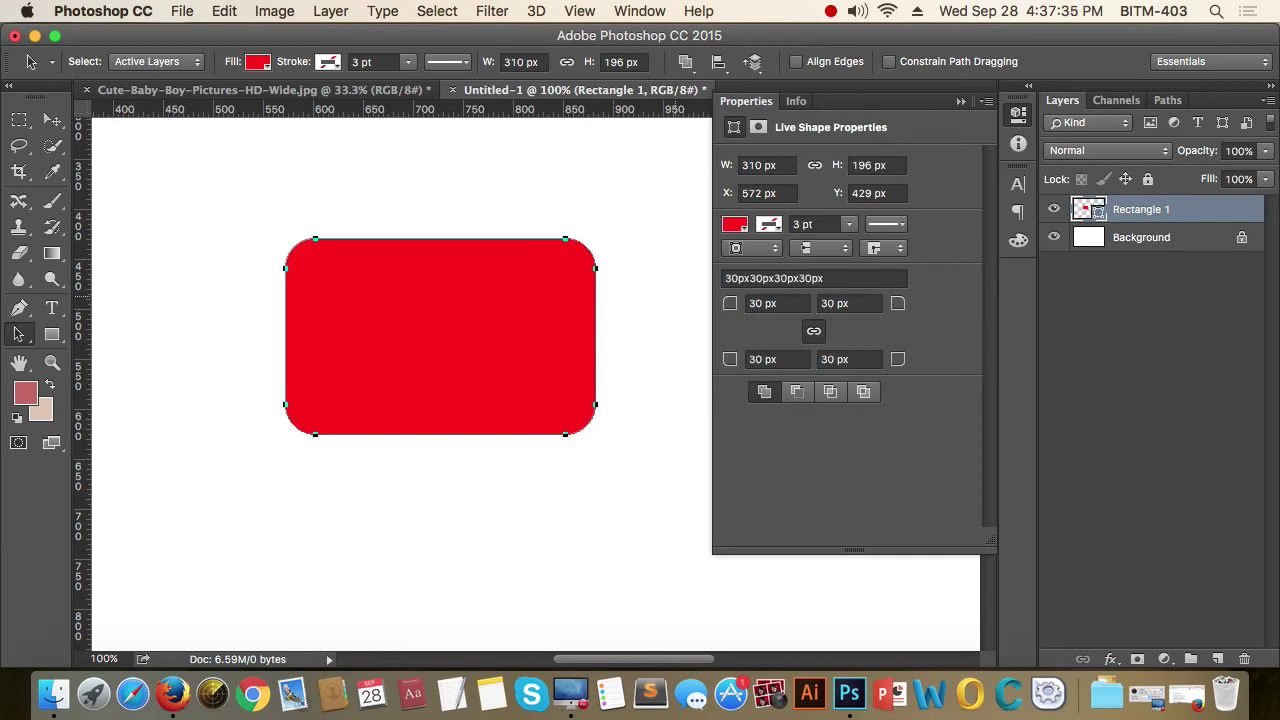
Unlink the red rectangle's corner radii and set its top-right and bottom-left corners to 0 px.
left_click(813, 331)
key("Tab")
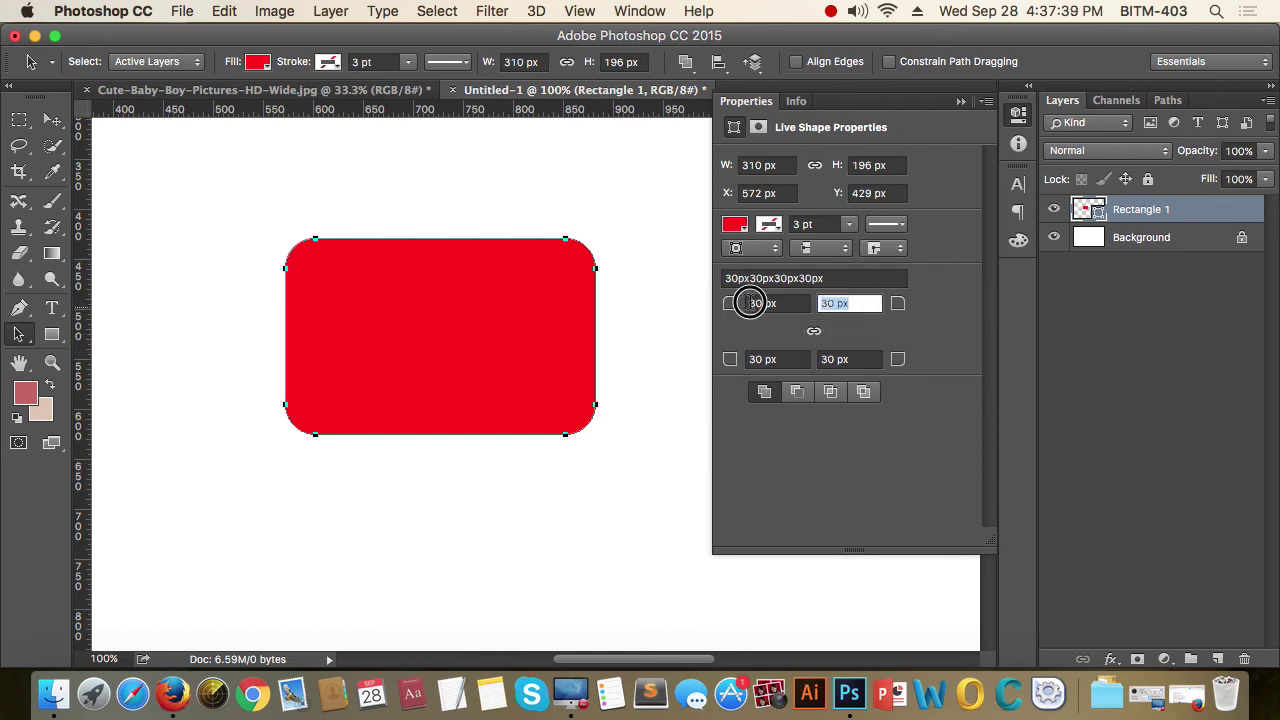
type("0")
key("Return")
left_click(790, 360)
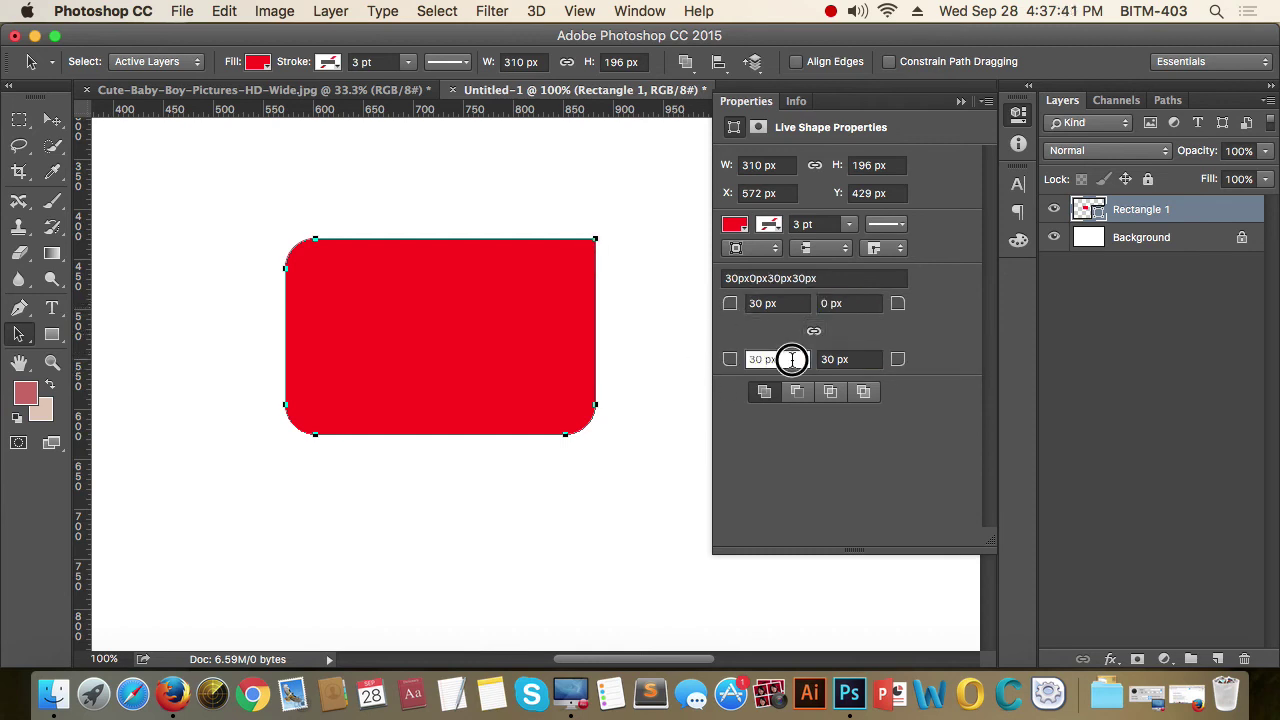
type("0")
key("Return")
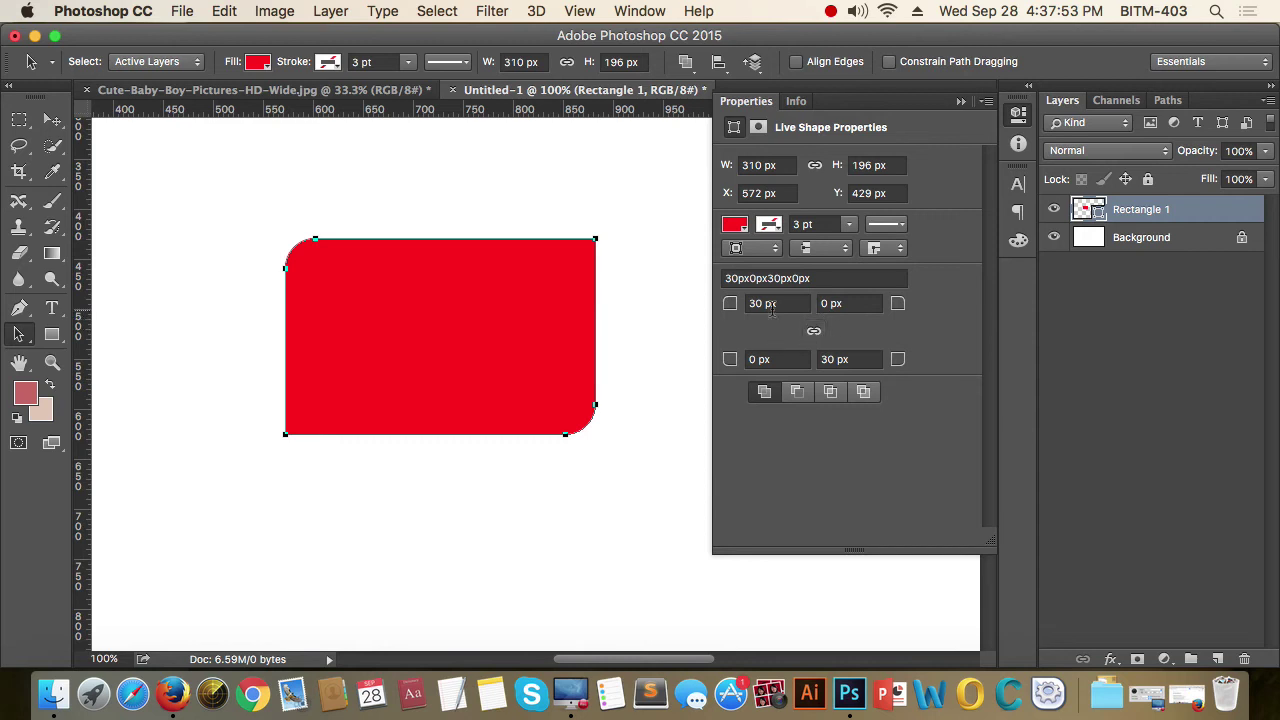
Hide the red rectangle's live shape properties and show them again.
left_click(1018, 113)
left_click(641, 14)
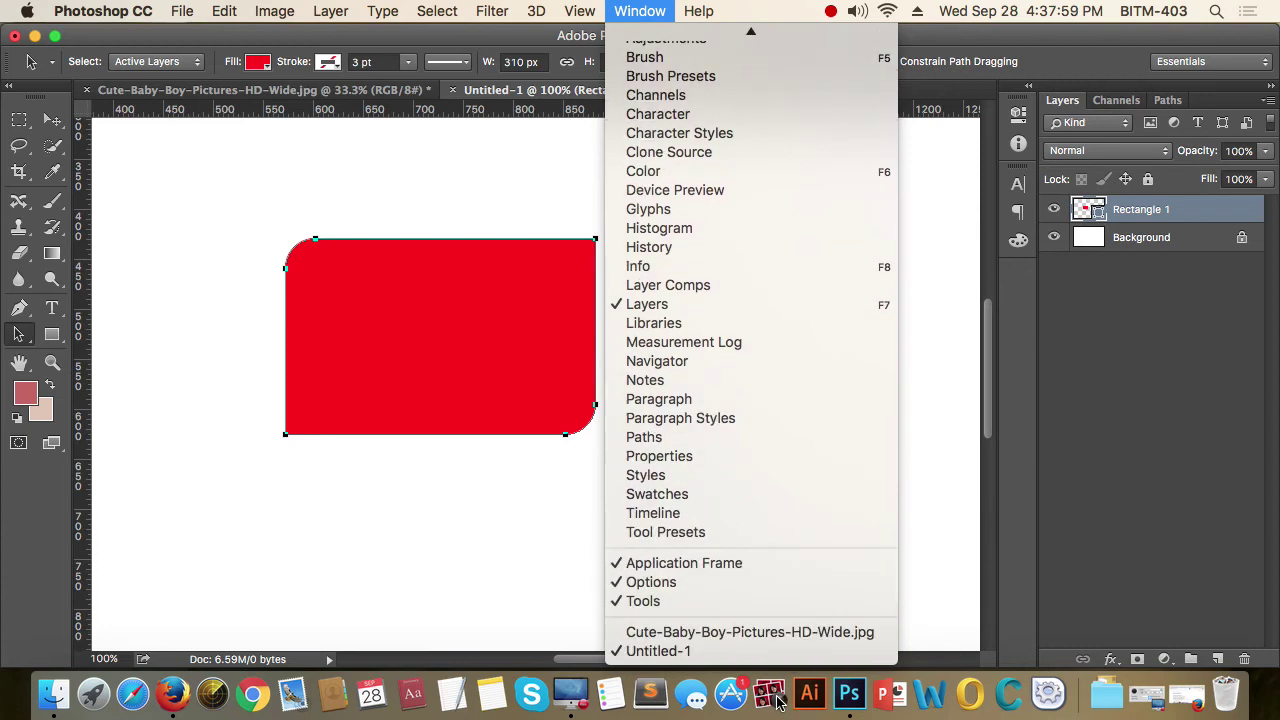
left_click(755, 460)
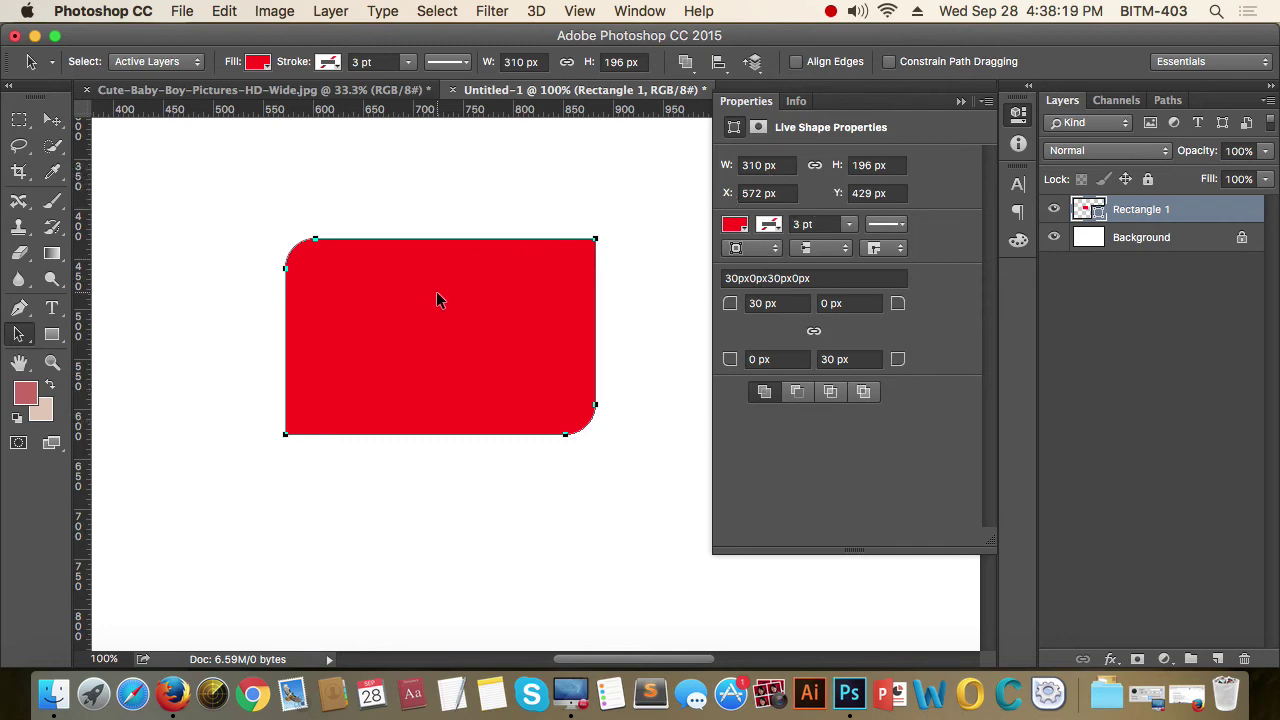
Scale the red rectangle with Free Transform to about 411 px wide and 188 px high.
left_click(55, 123)
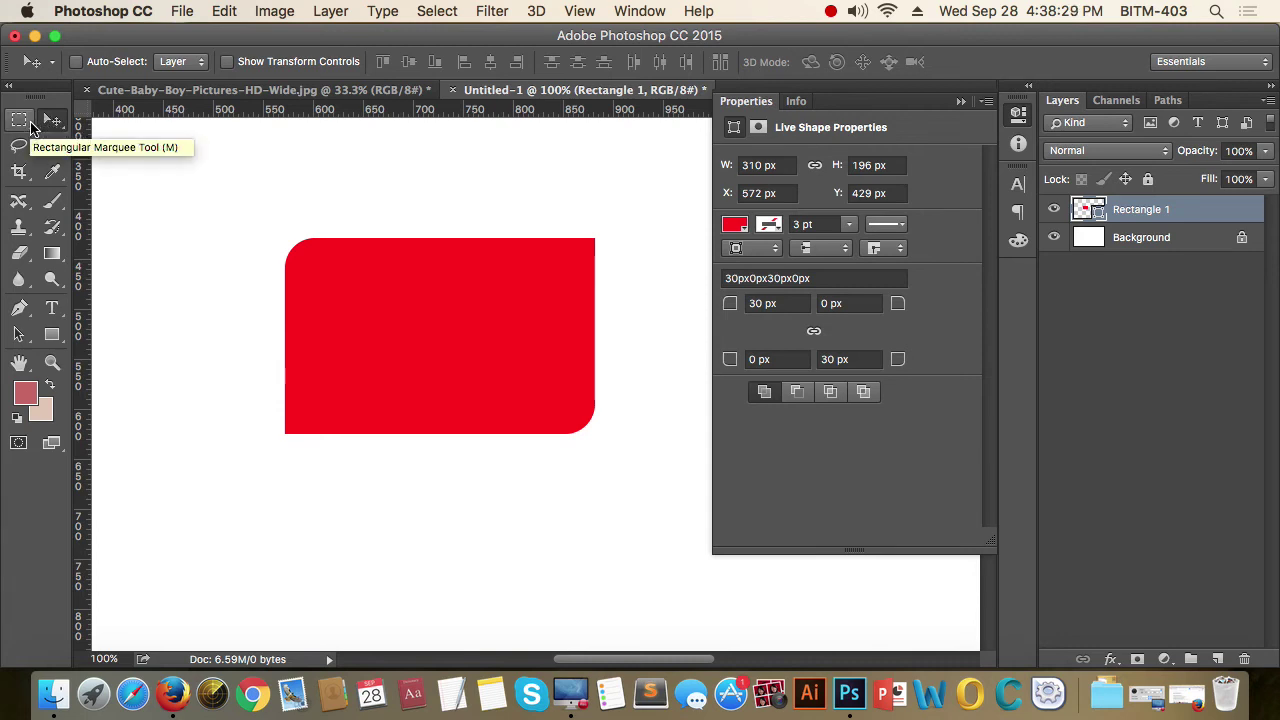
left_click(20, 334)
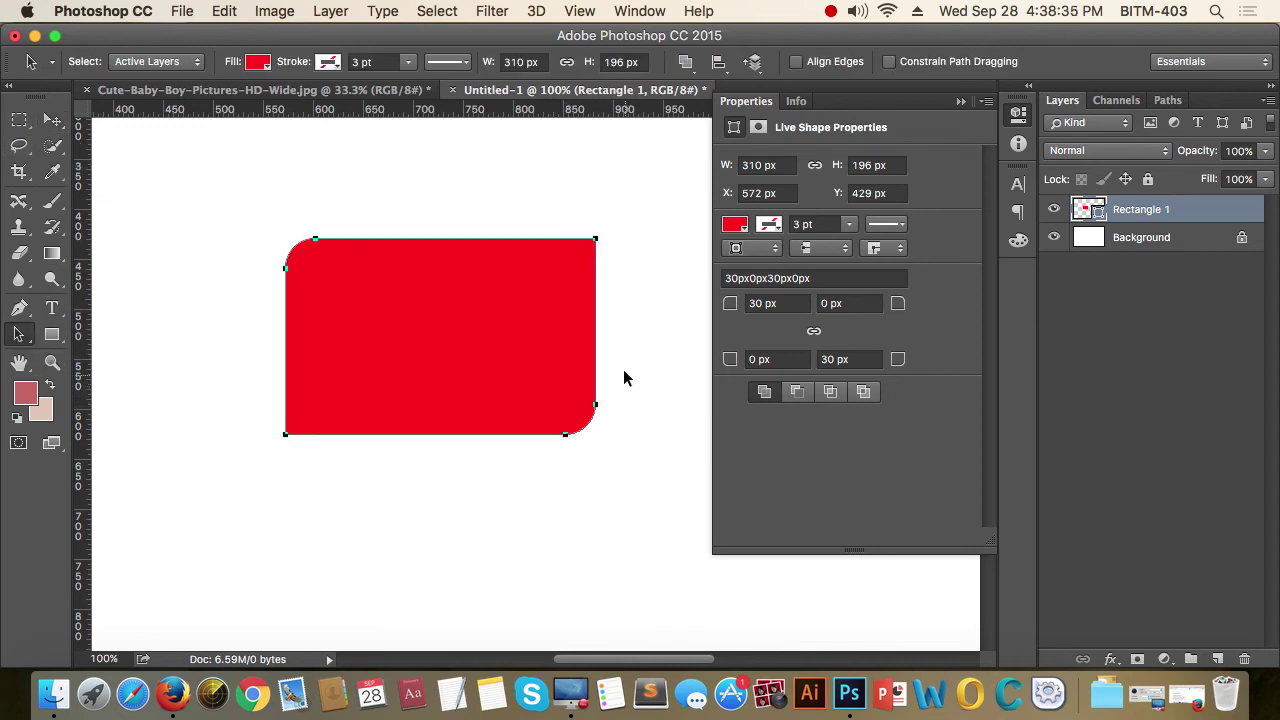
left_click_drag(596, 240, 477, 375)
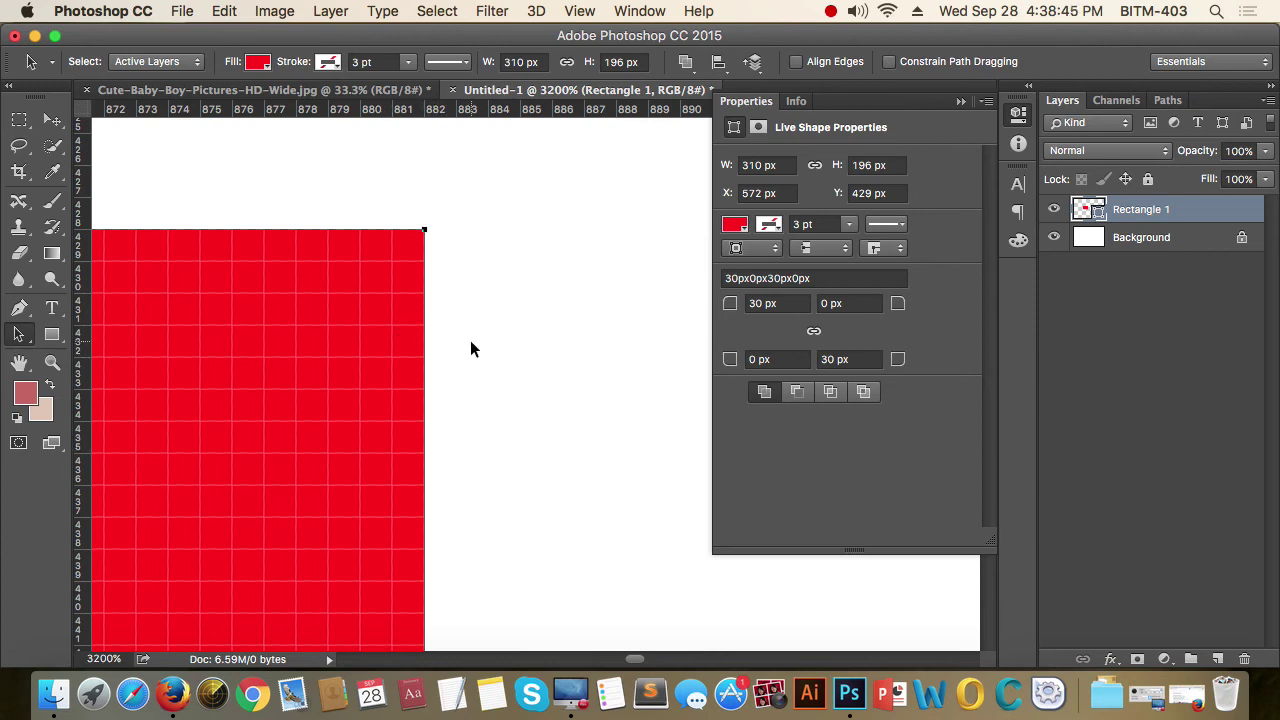
left_click_drag(440, 354, 440, 358)
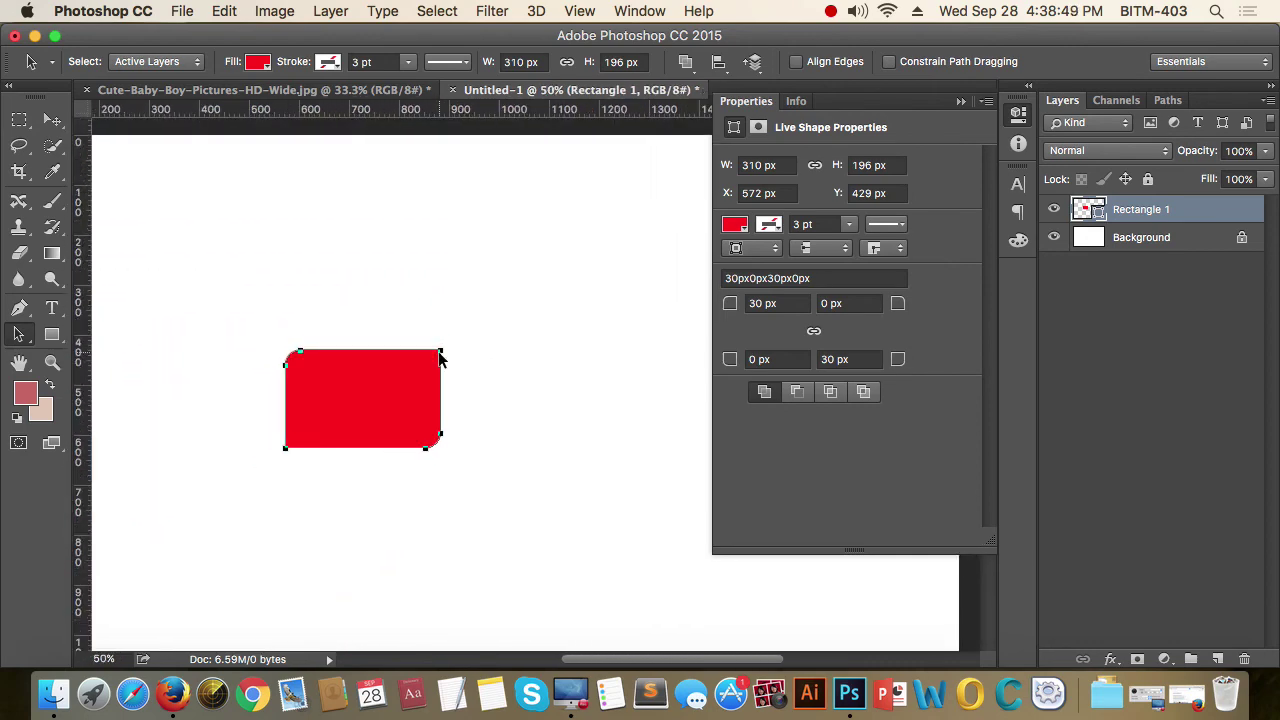
key("super+t")
left_click_drag(430, 462, 523, 478)
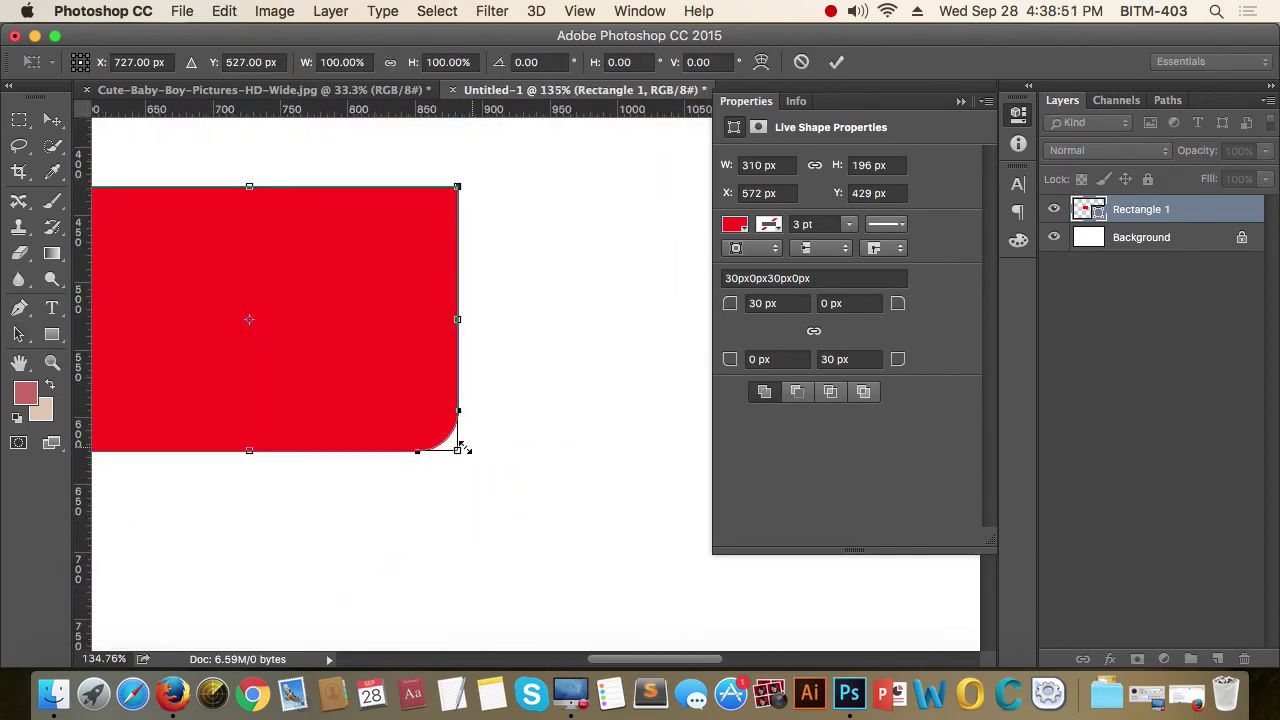
left_click_drag(460, 447, 592, 438)
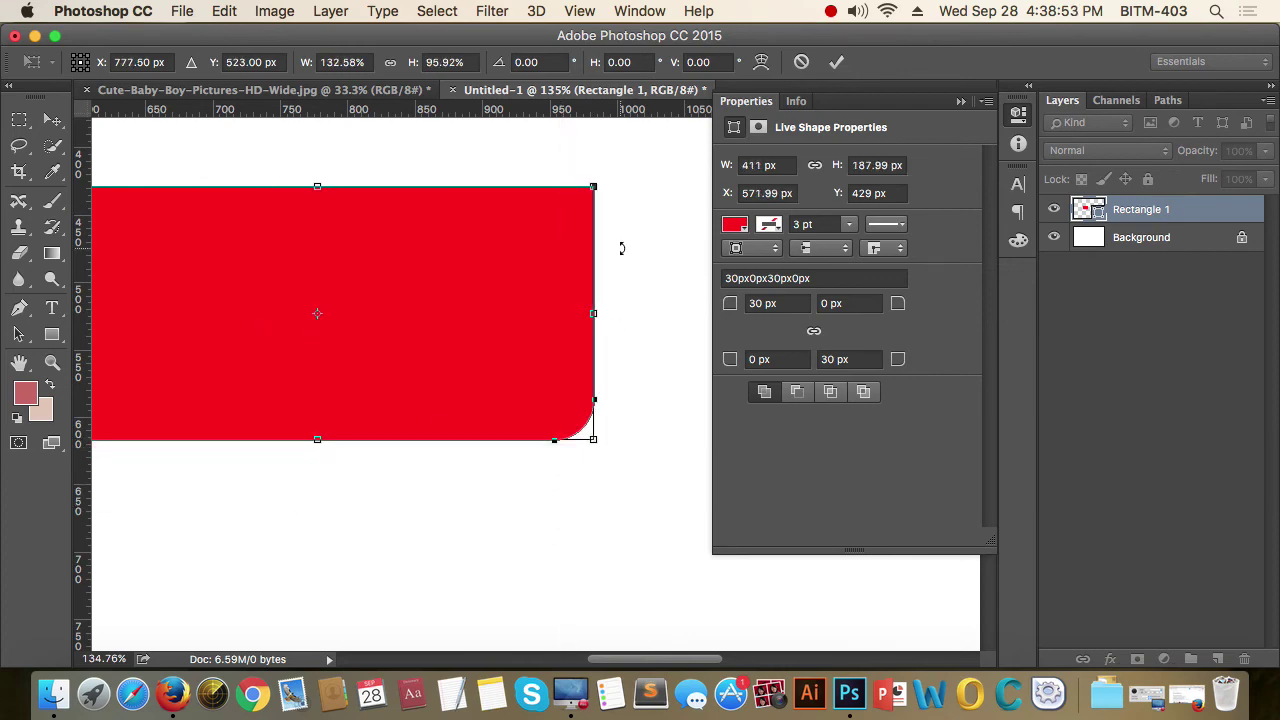
key("Return")
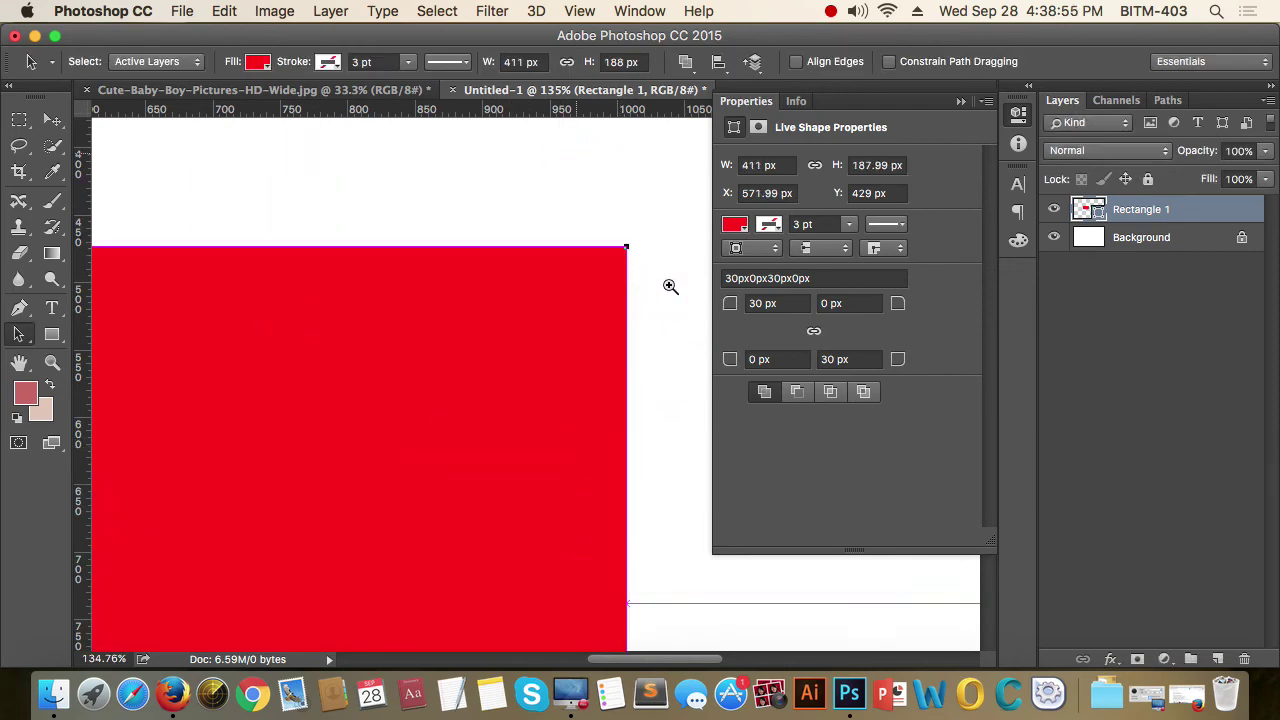
Set the red rectangle's height to 185 px and its Y position to 430 px.
left_click_drag(576, 152, 700, 254)
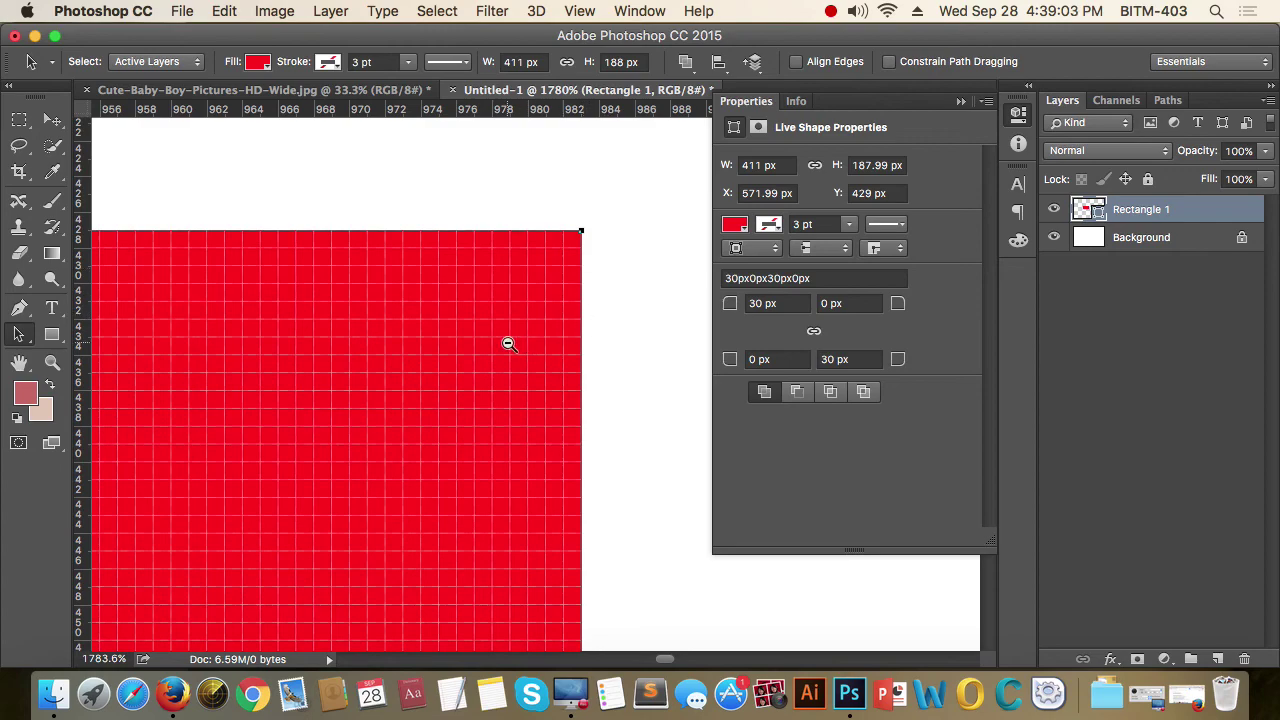
left_click(508, 343, "alt+super")
left_click_drag(508, 343, 508, 343)
left_click_drag(443, 386, 511, 382)
left_click(873, 165)
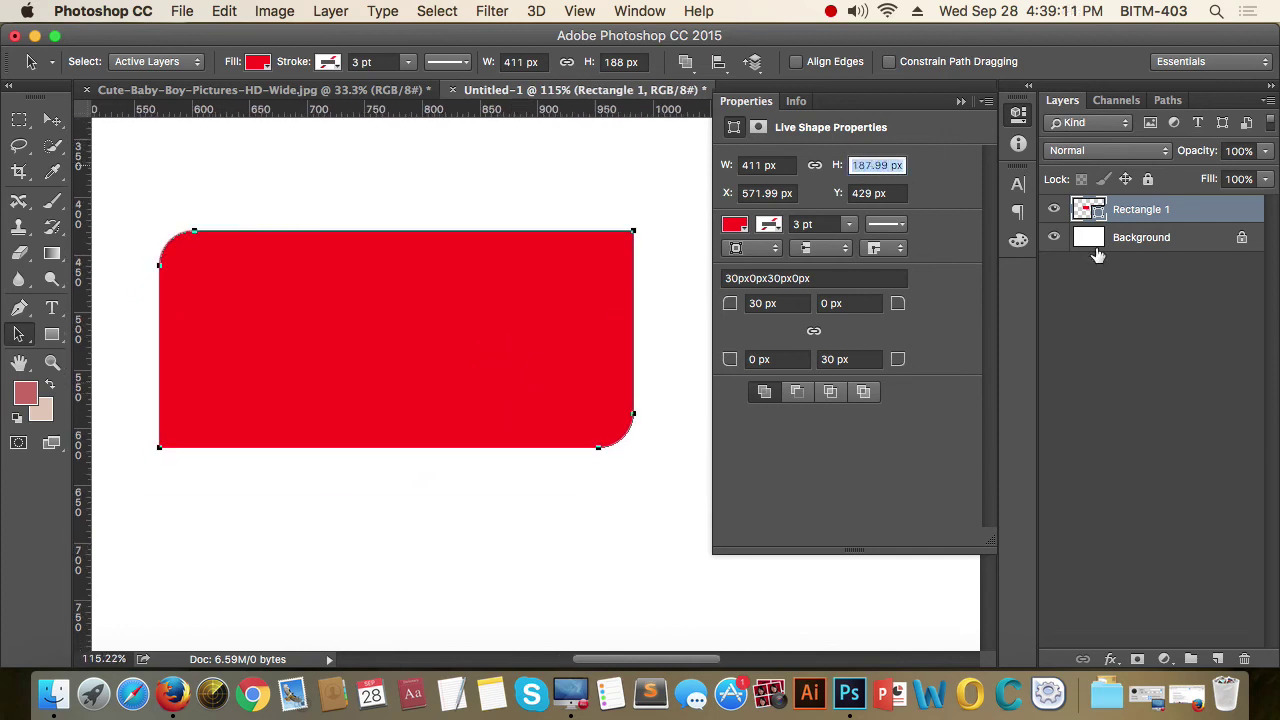
type("185")
key("Return")
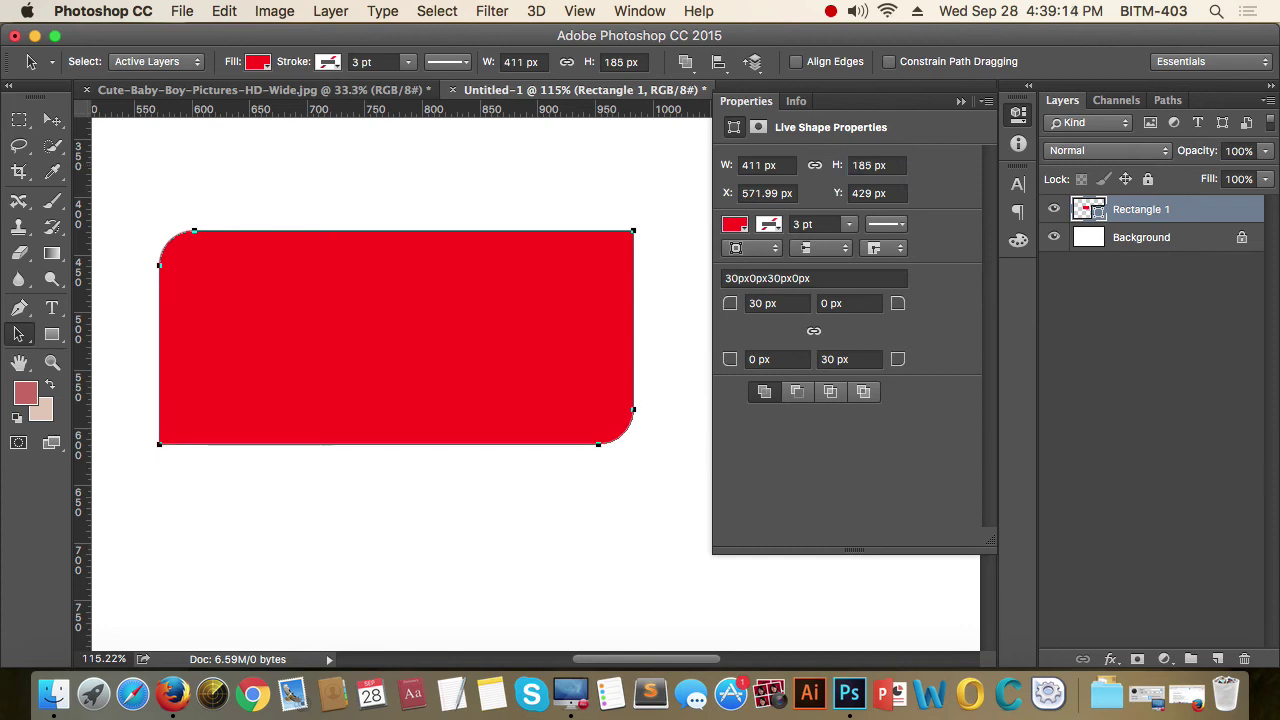
left_click(895, 193)
type("430")
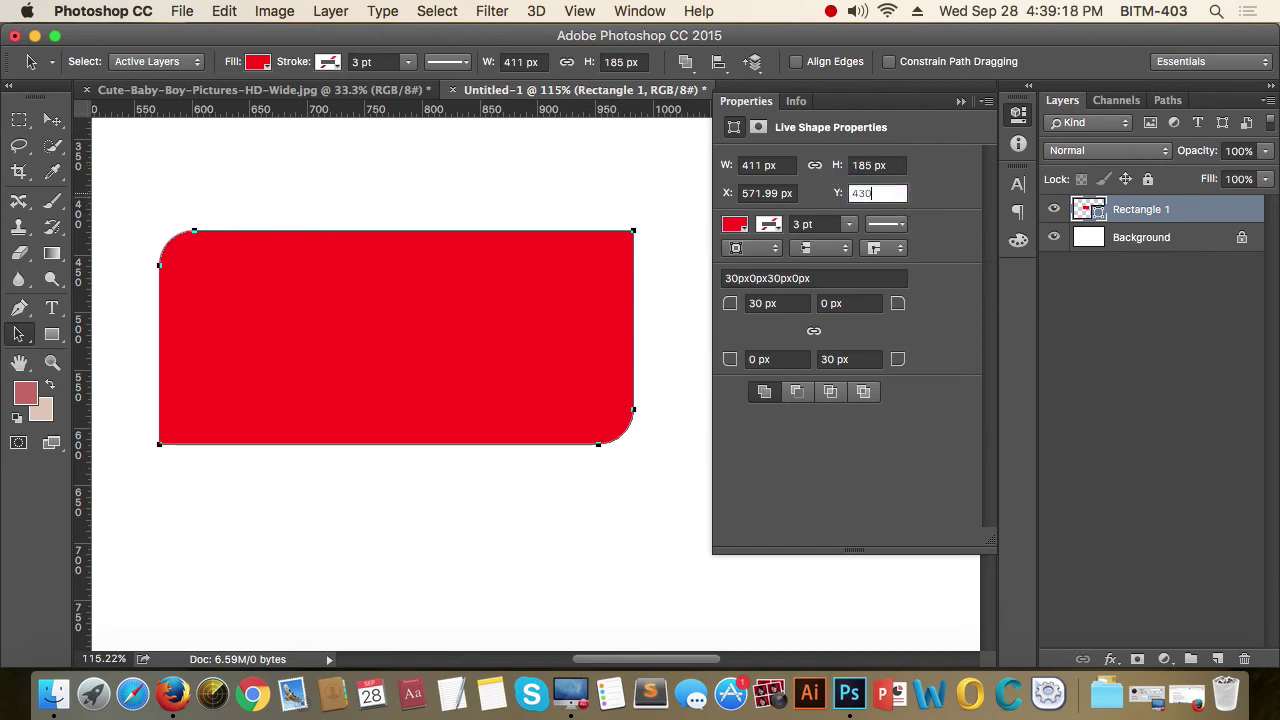
key("Return")
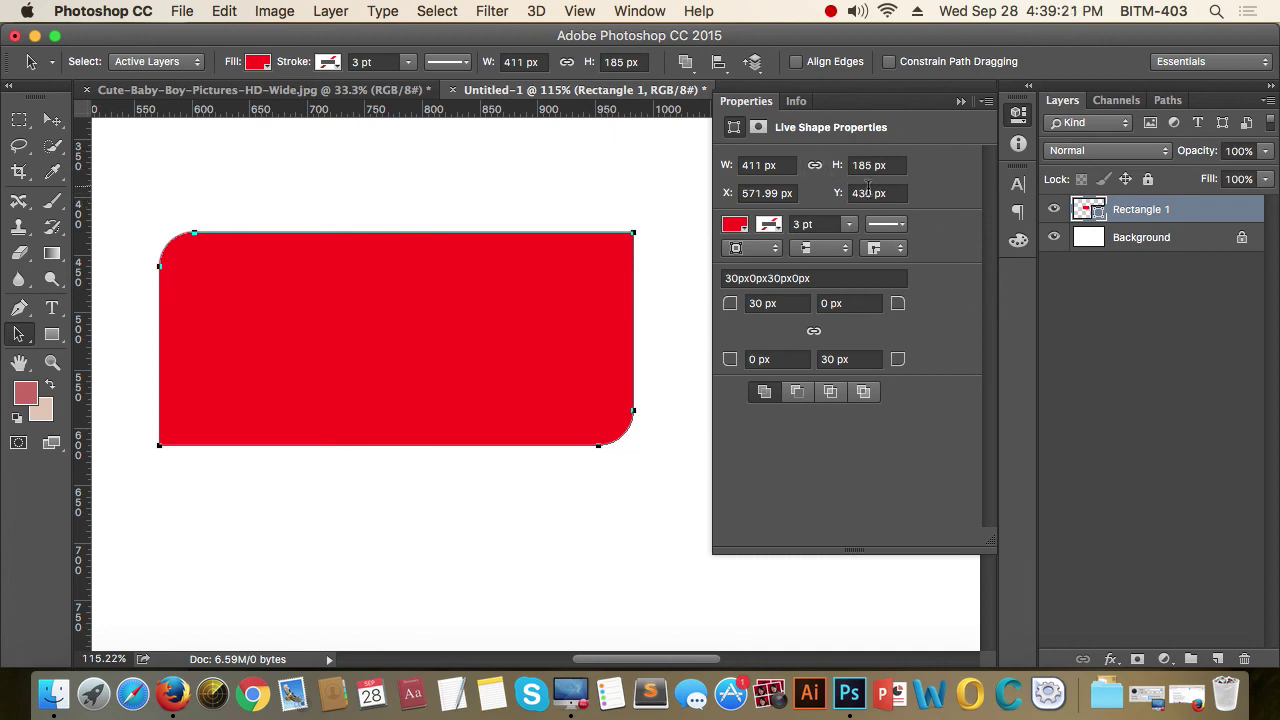
Fit the whole canvas in view, hide the shape properties and check the document's image size without changing it.
left_click(19, 120)
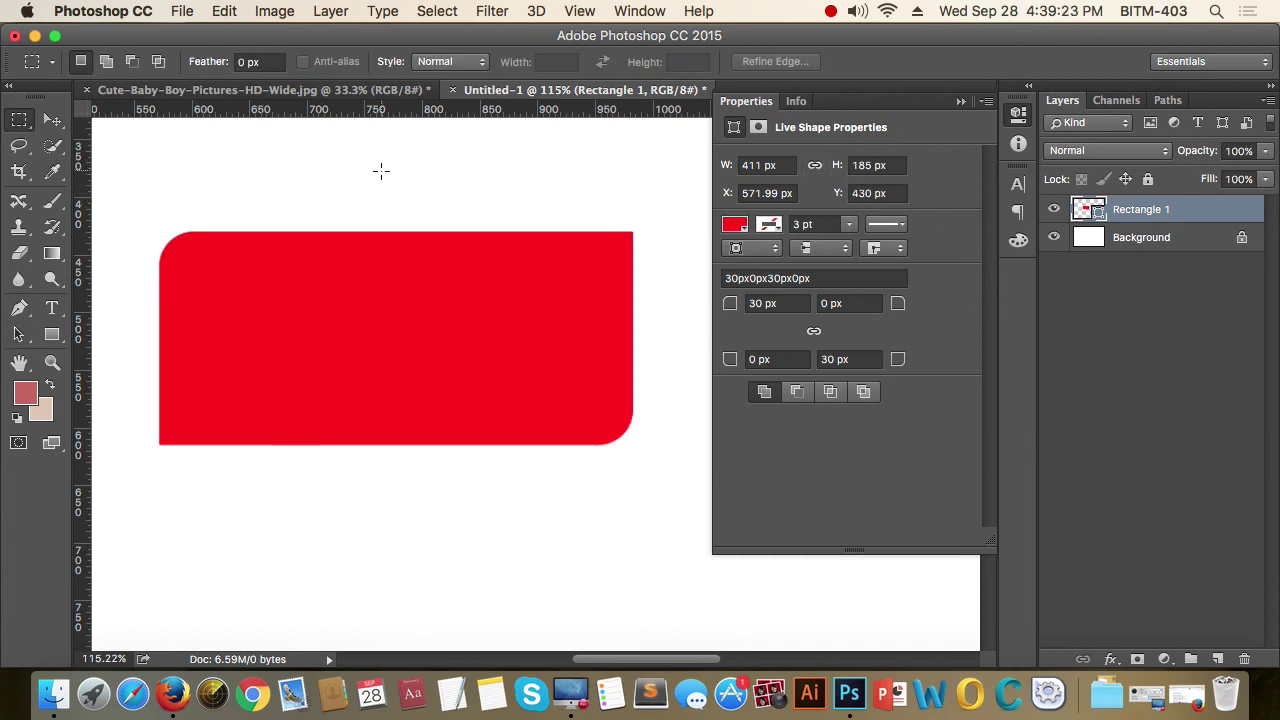
key("super+0")
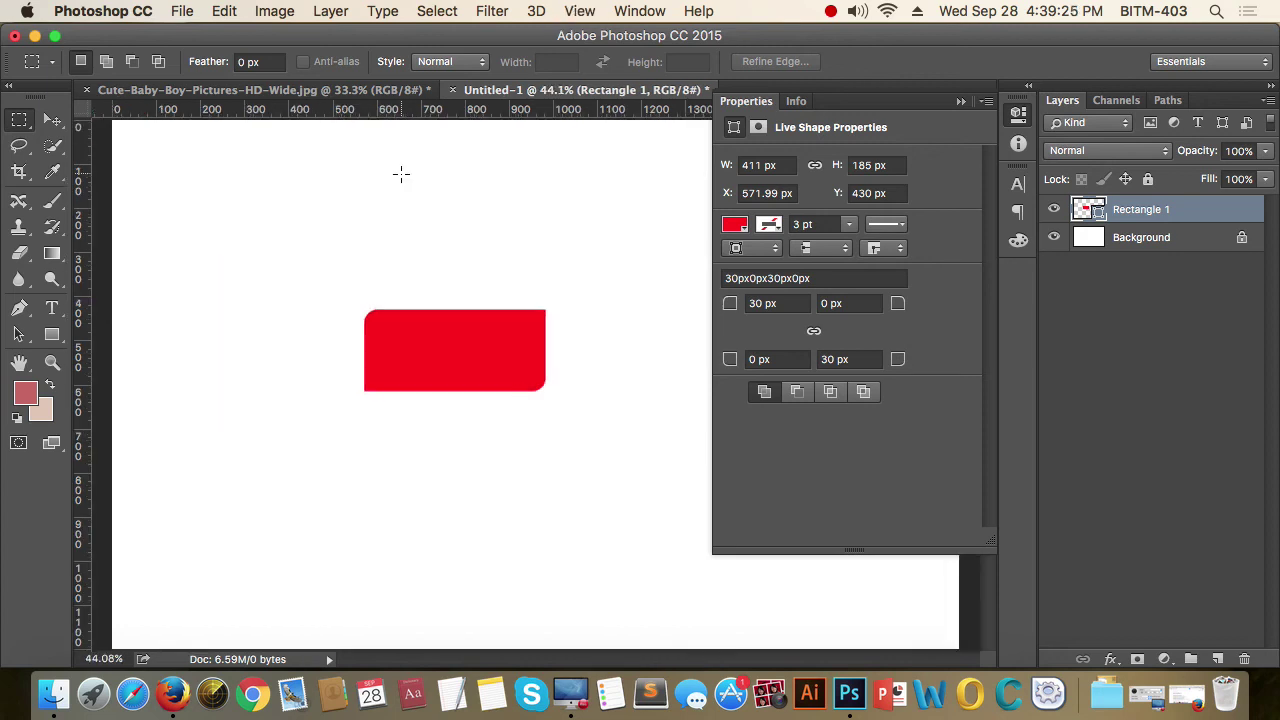
left_click(1018, 116)
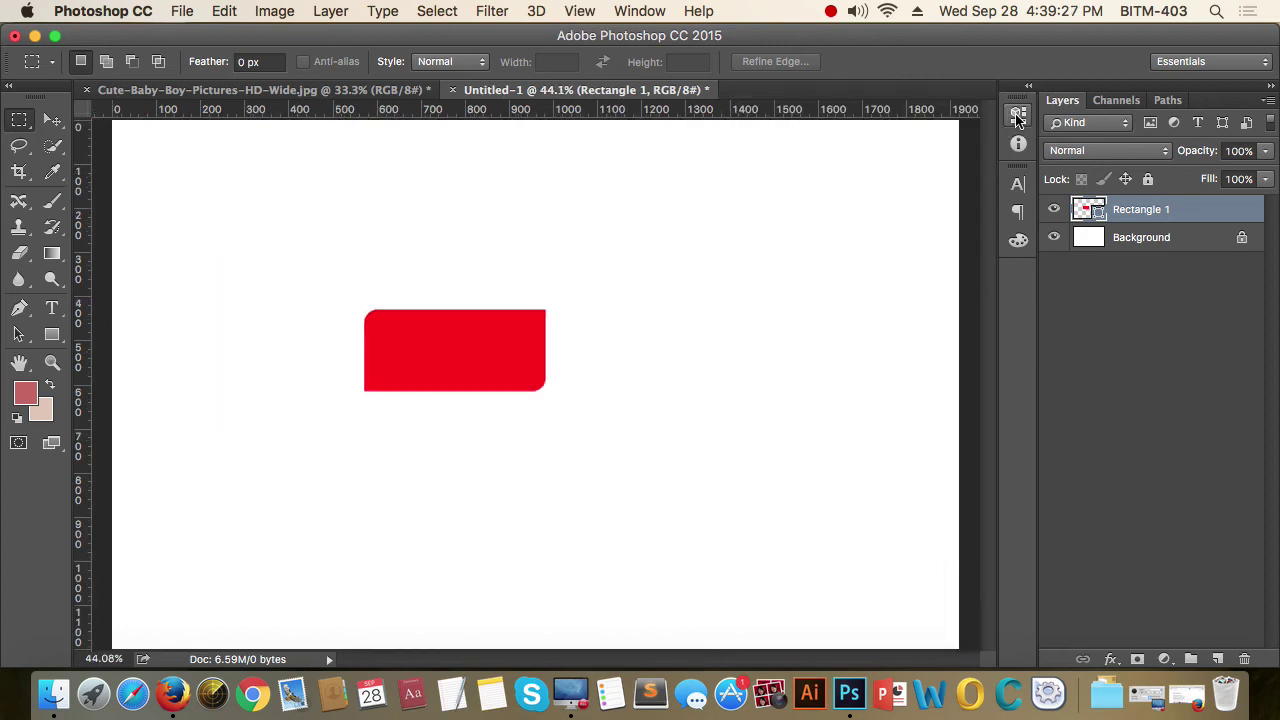
key("super+alt+i")
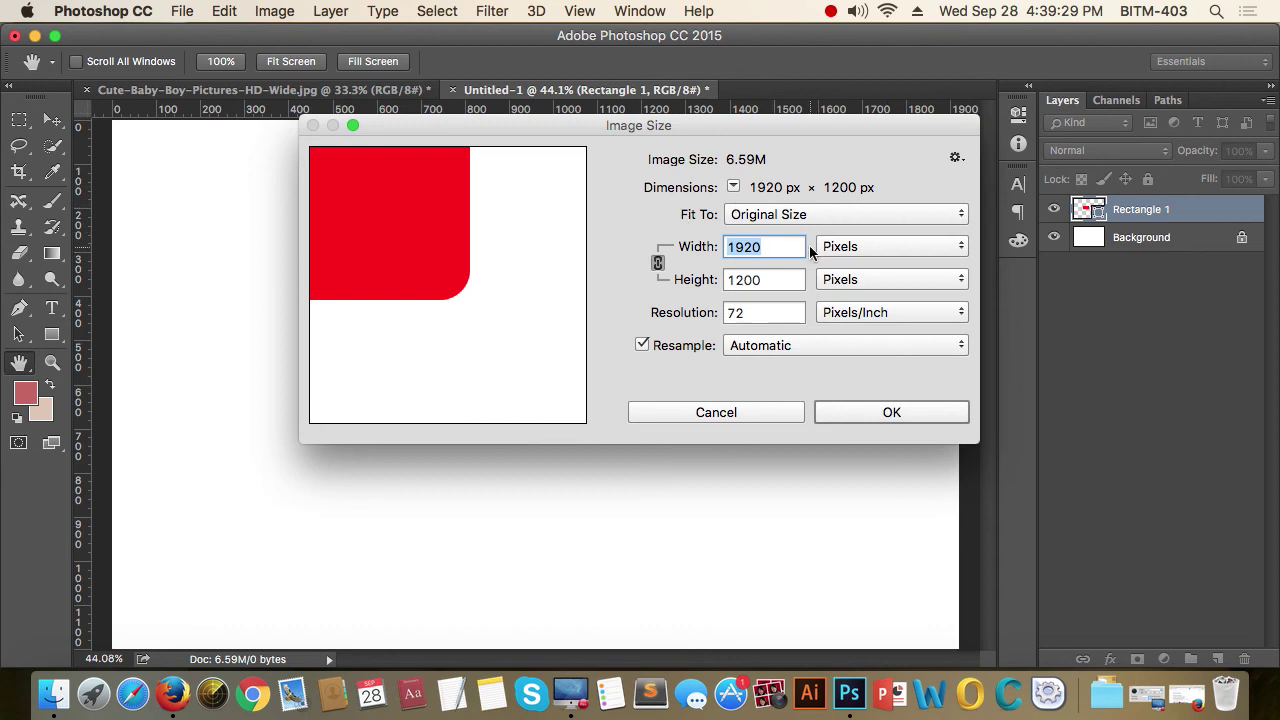
left_click(748, 411)
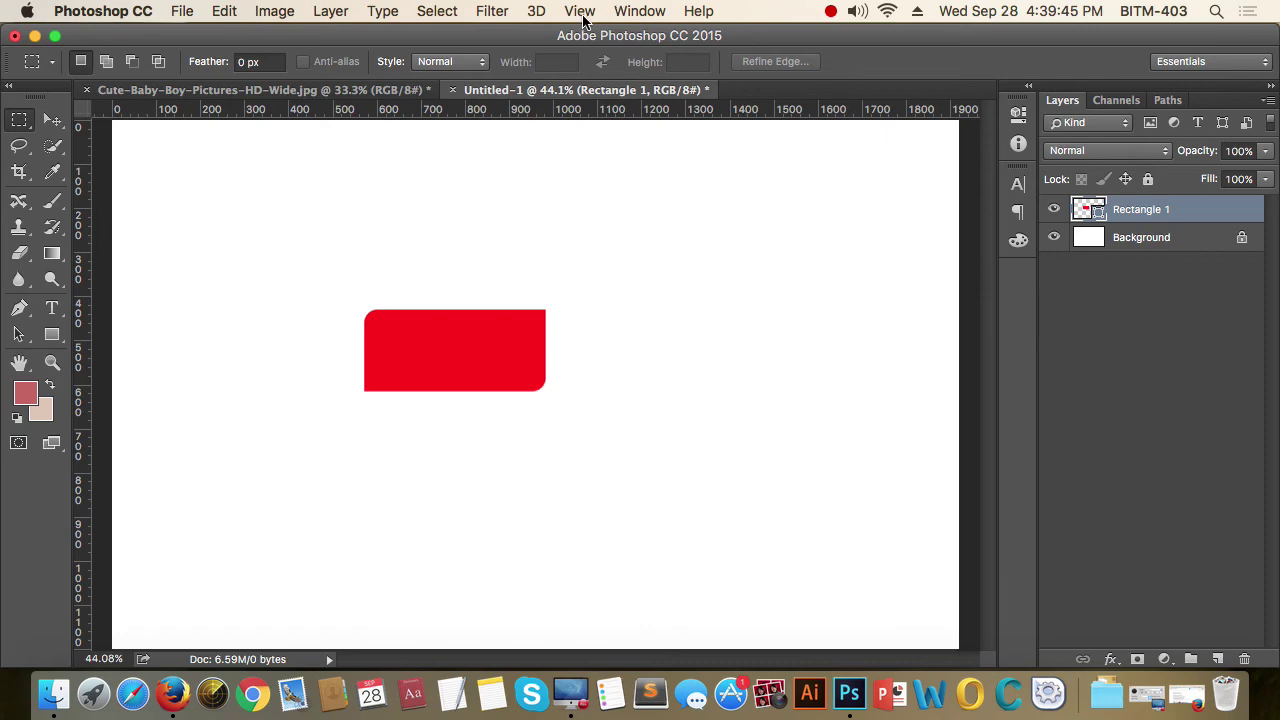
Check the rectangle's horizontal offset with a marquee from the canvas's left edge to the shape's left edge, then deselect it.
left_click_drag(112, 218, 364, 458)
left_click_drag(362, 360, 803, 415)
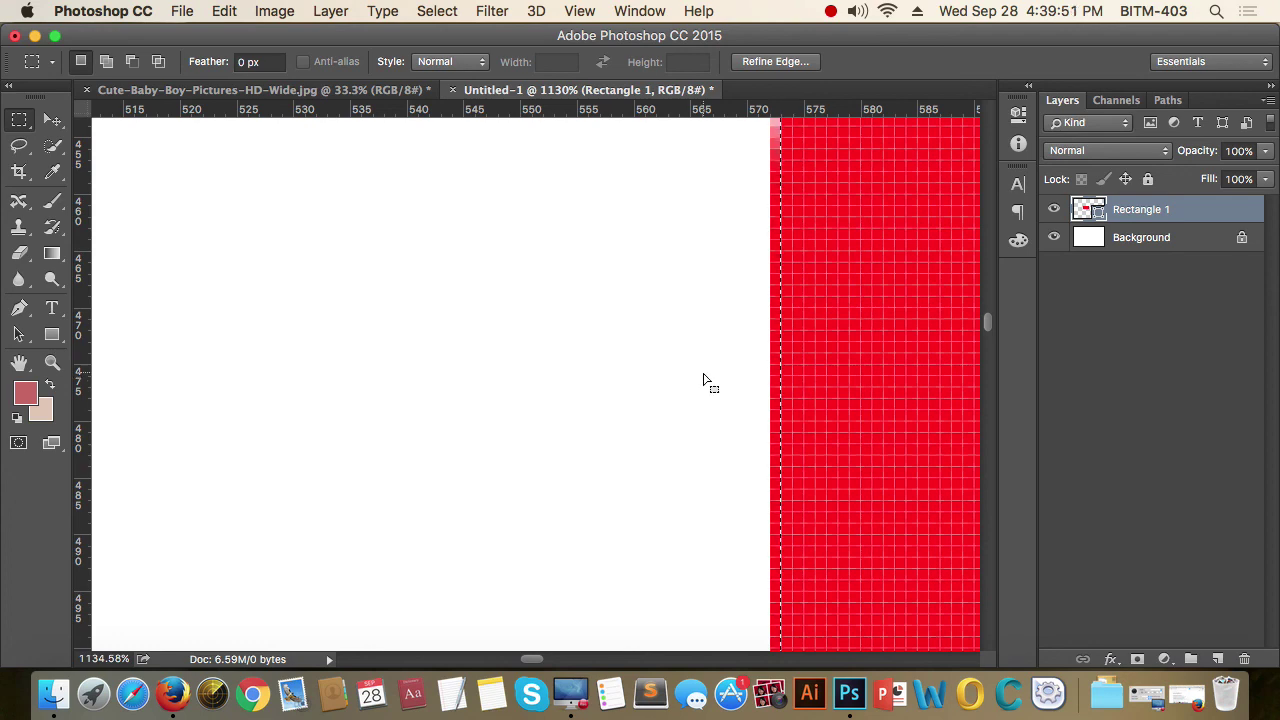
key("ctrl+d")
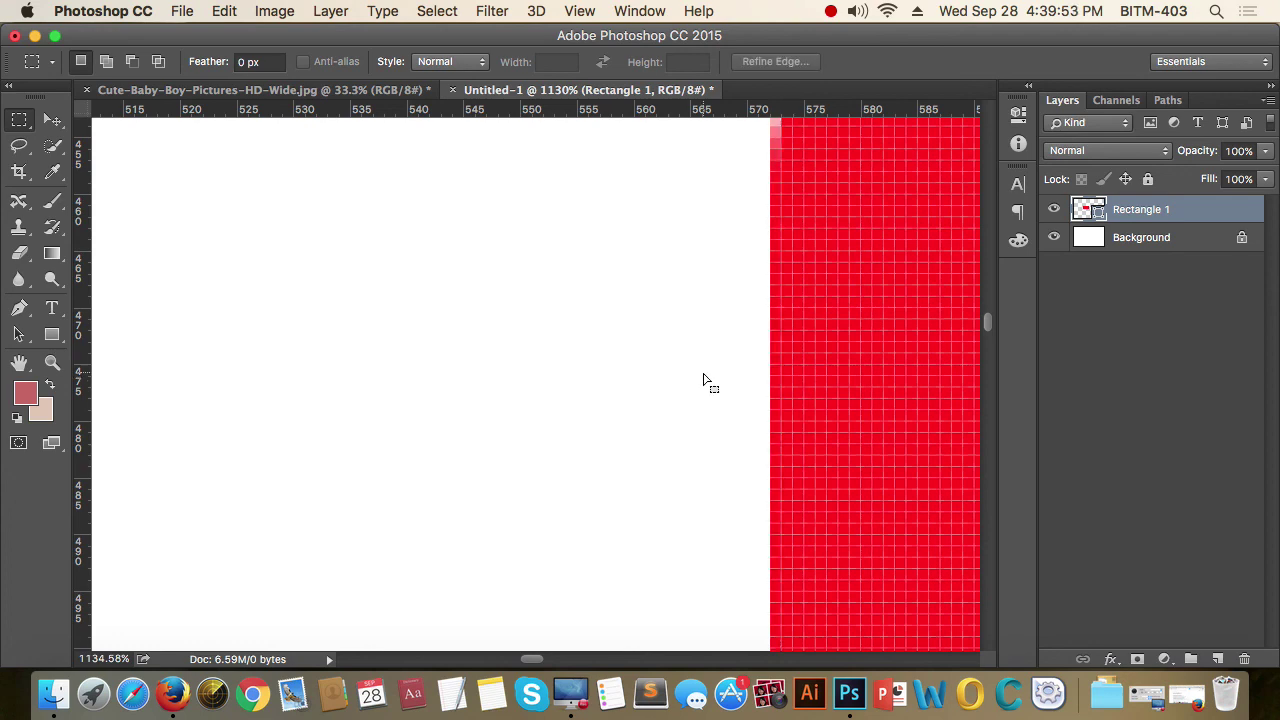
left_click(751, 351, "alt")
left_click(751, 351, "alt")
left_click(750, 350, "alt")
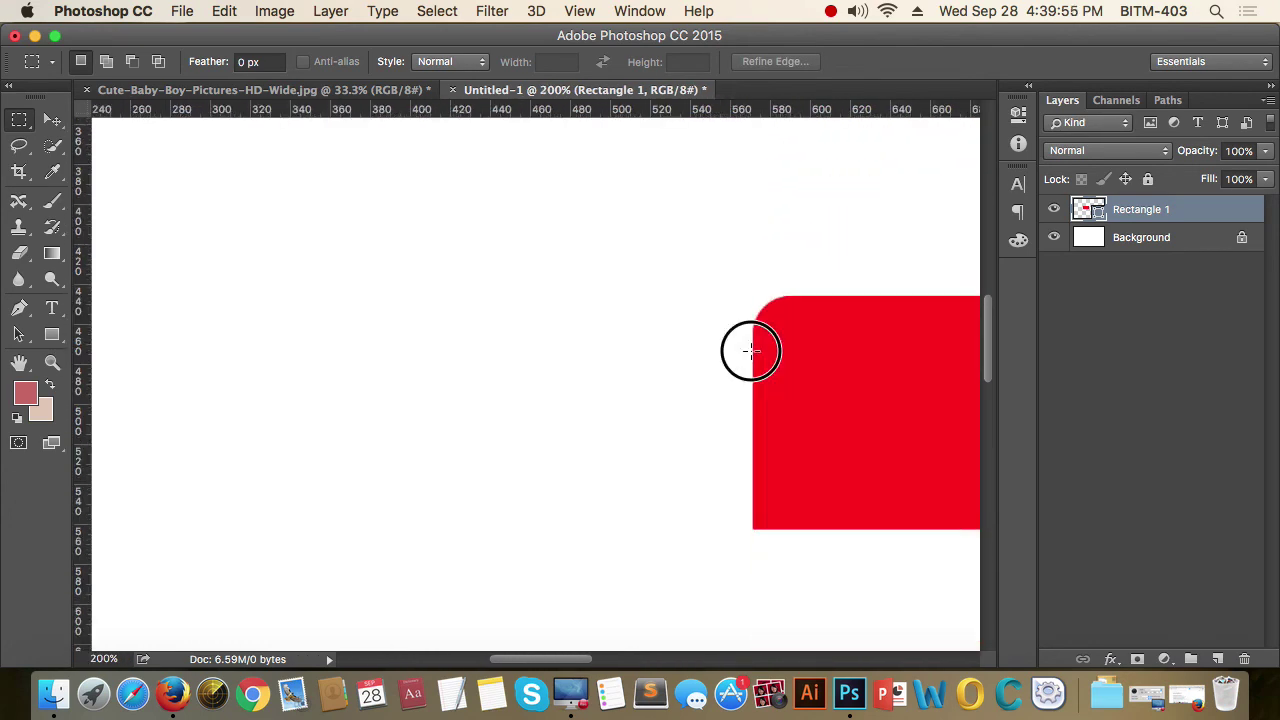
left_click(750, 350, "alt")
Examine the path operation, path alignment and path arrangement options available for the red rectangle with the Direct Selection Tool.
key("a")
scroll(752, 355, "right", 5)
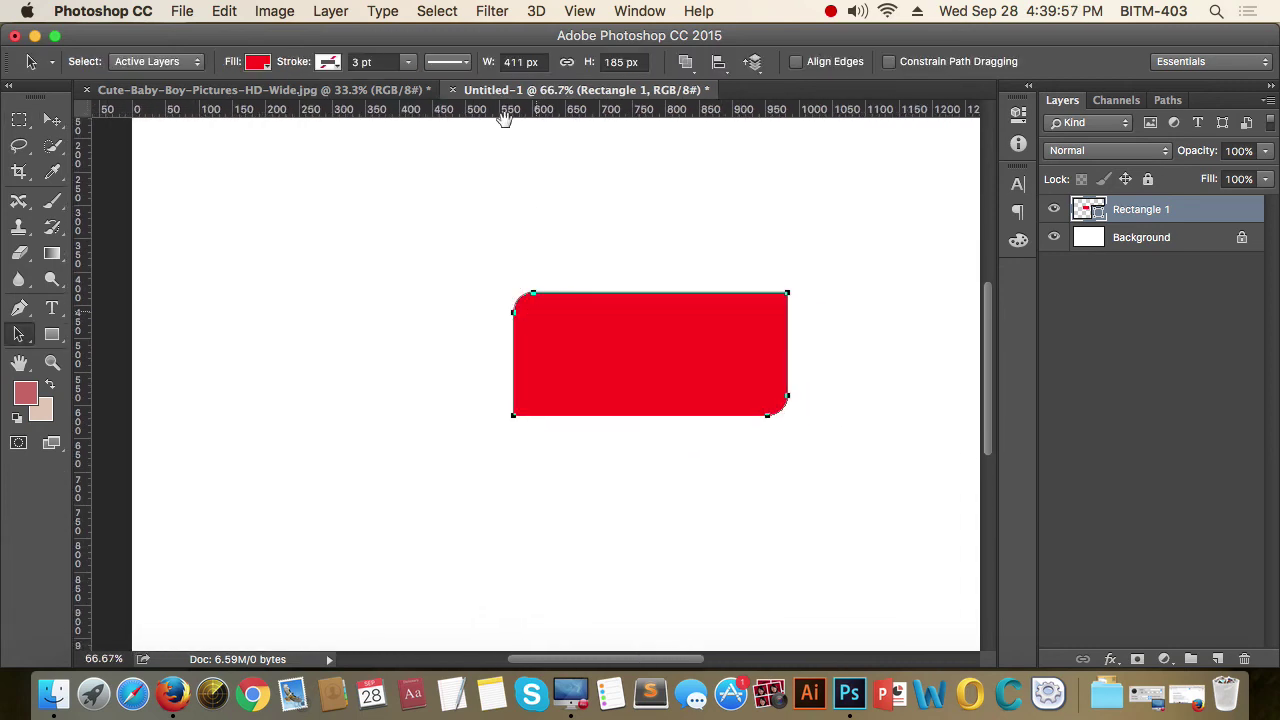
left_click(686, 63)
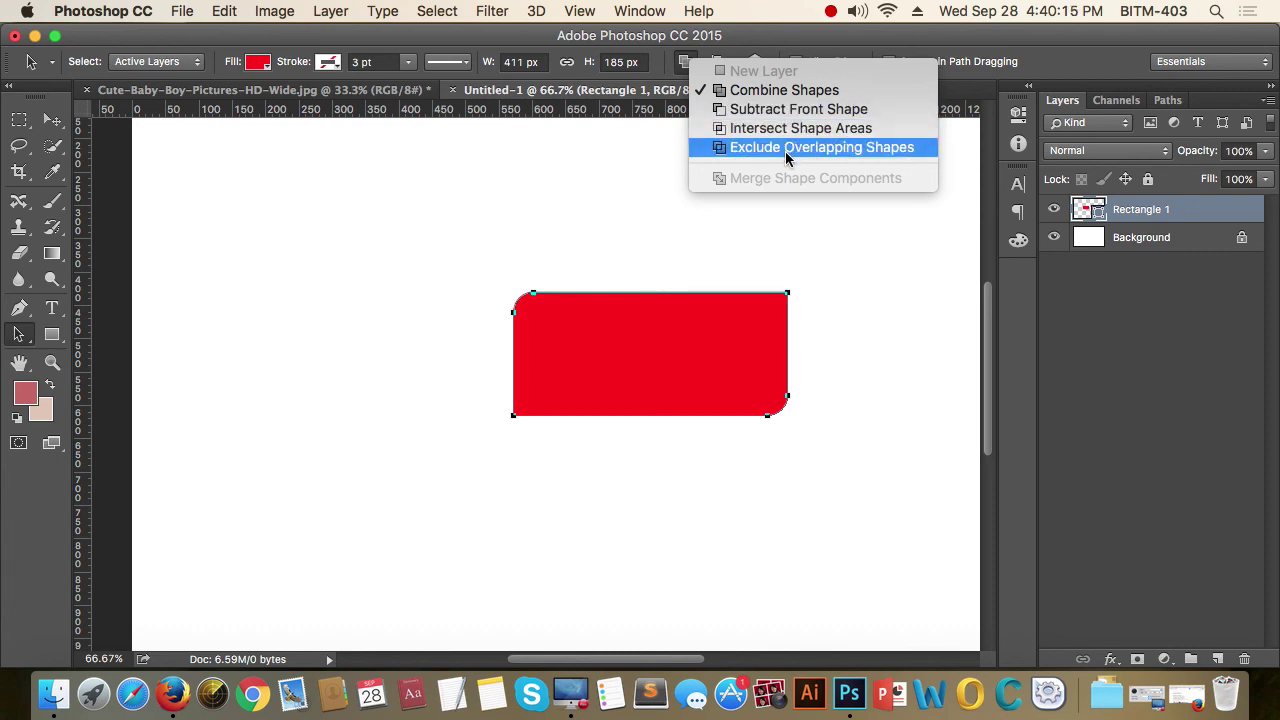
left_click(905, 90)
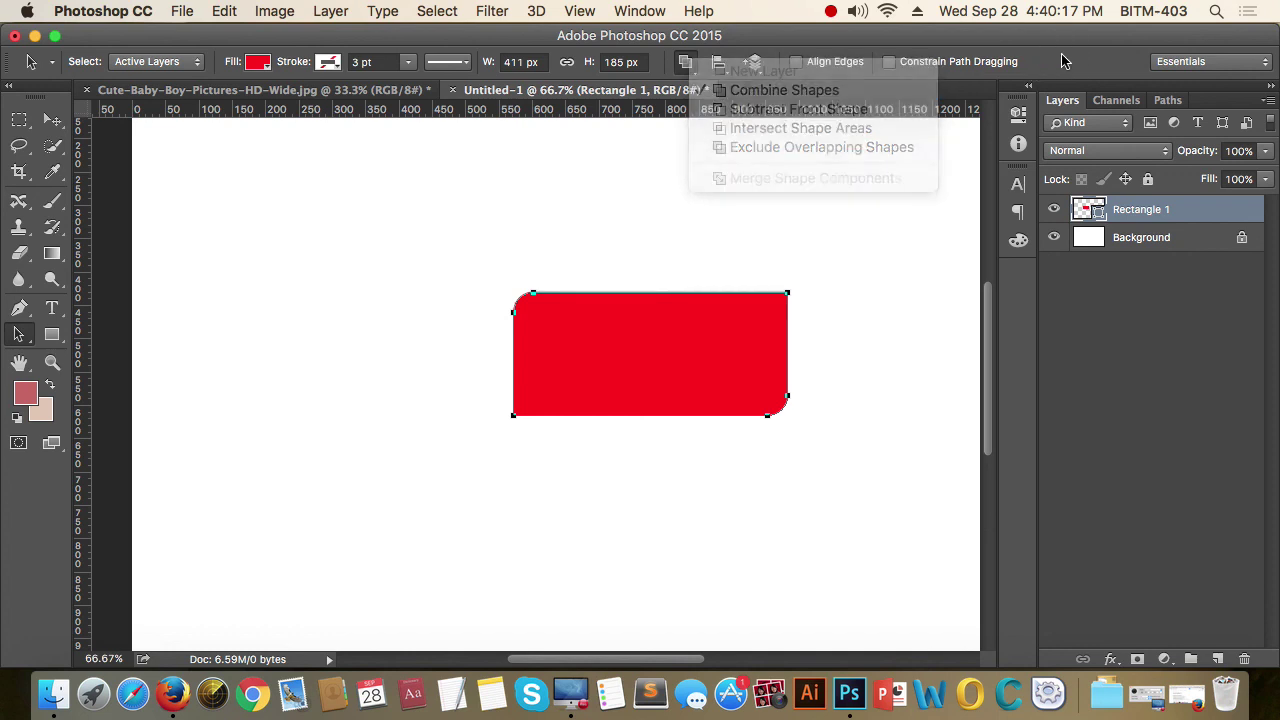
left_click(722, 65)
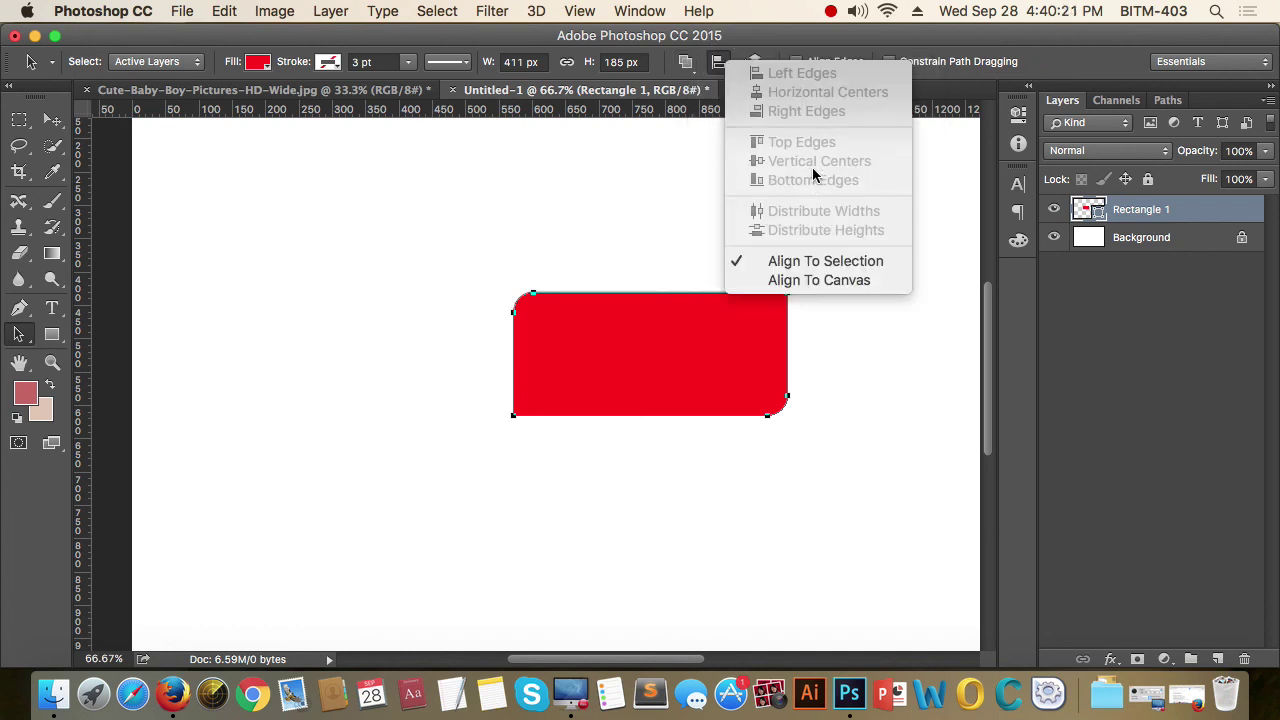
left_click(752, 62)
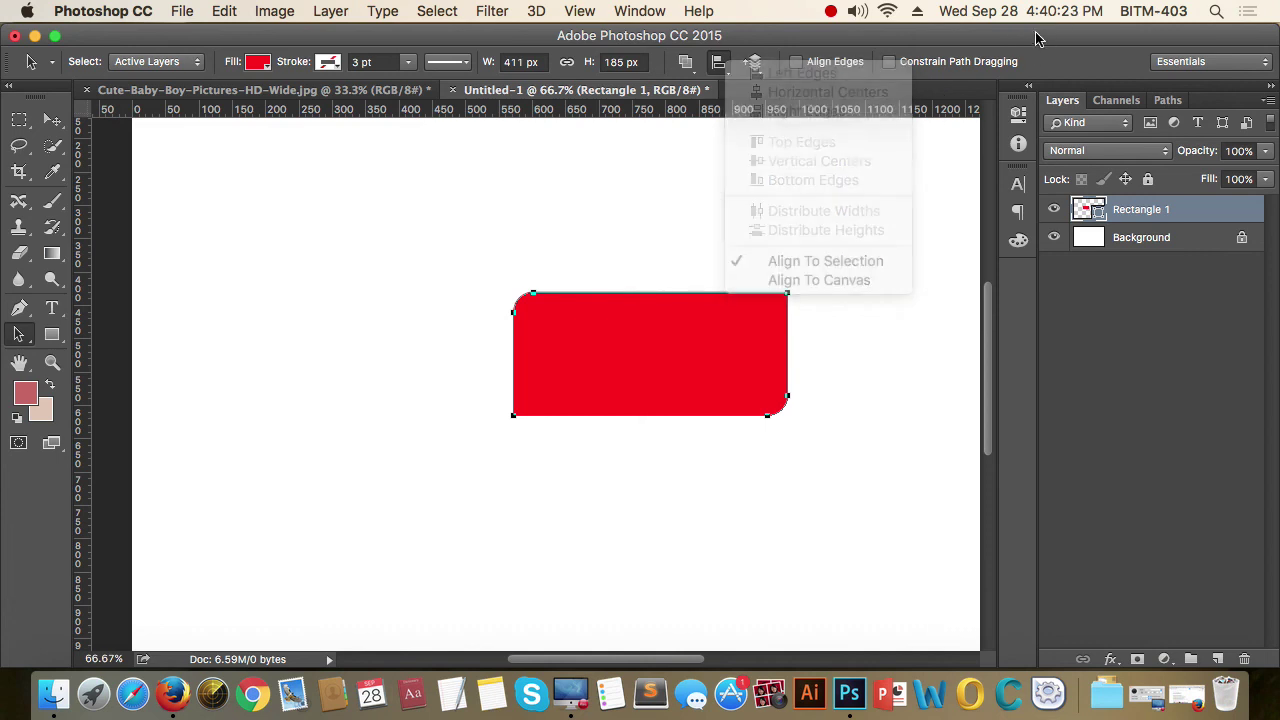
left_click(752, 62)
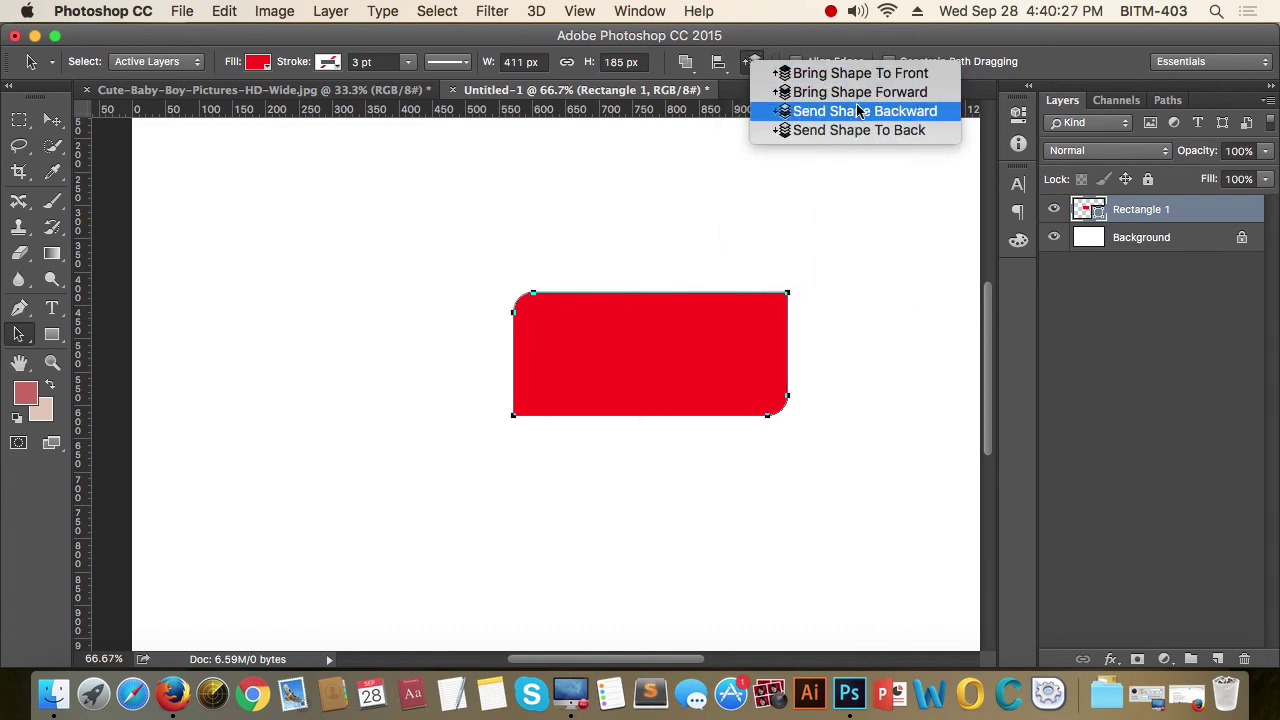
left_click(1095, 62)
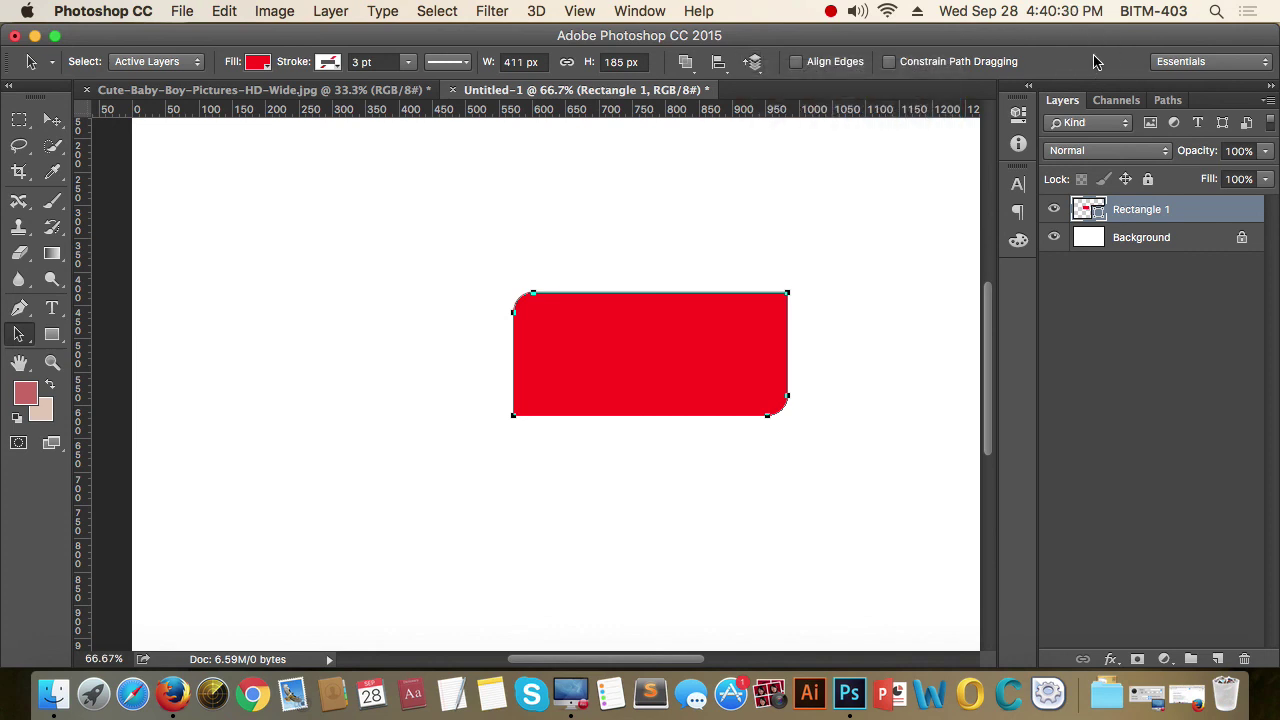
Toggle the Rectangle 1 layer's visibility off and on, and add a Stroke layer style to it.
left_click(53, 120)
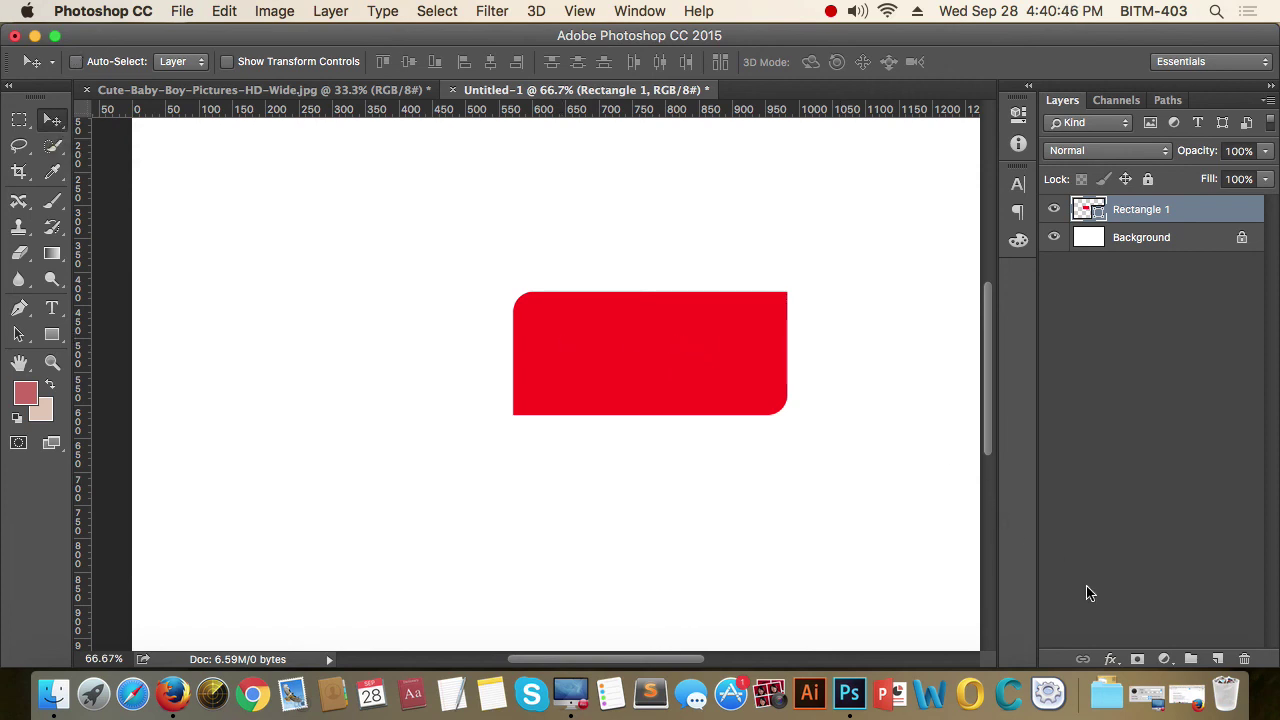
left_click(1054, 209)
left_click(1054, 209)
left_click(1110, 660)
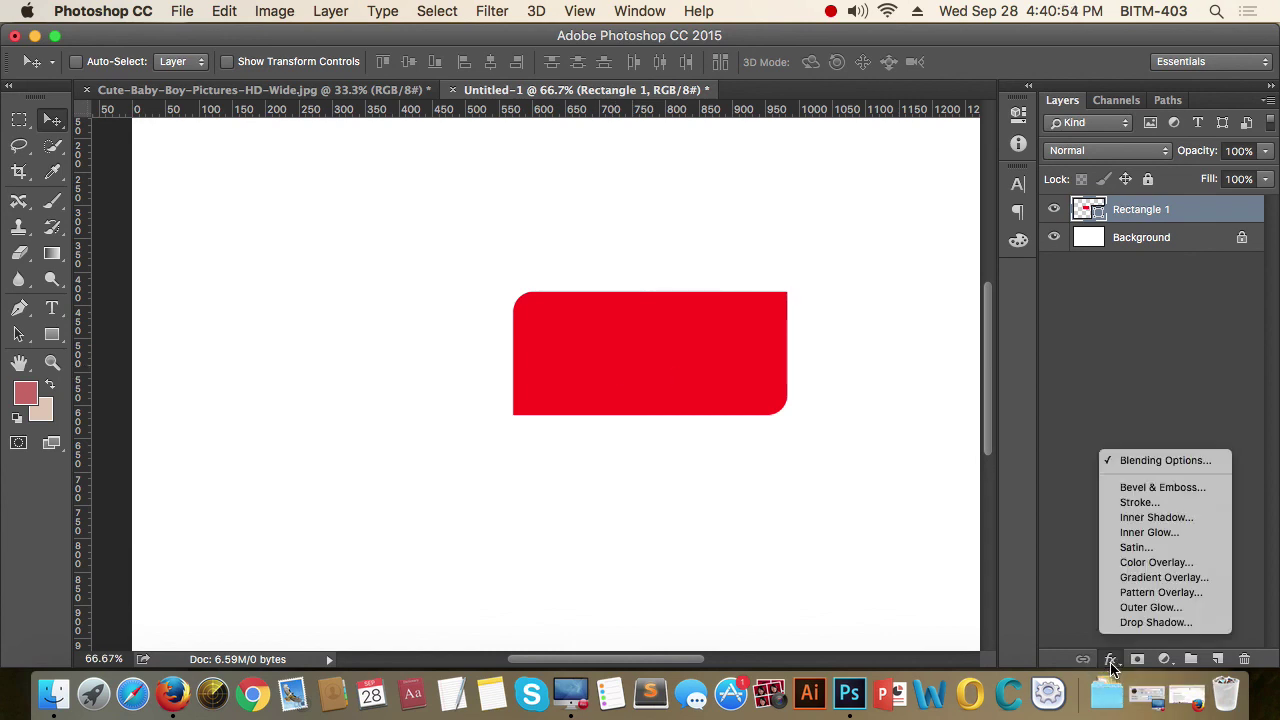
left_click(1165, 503)
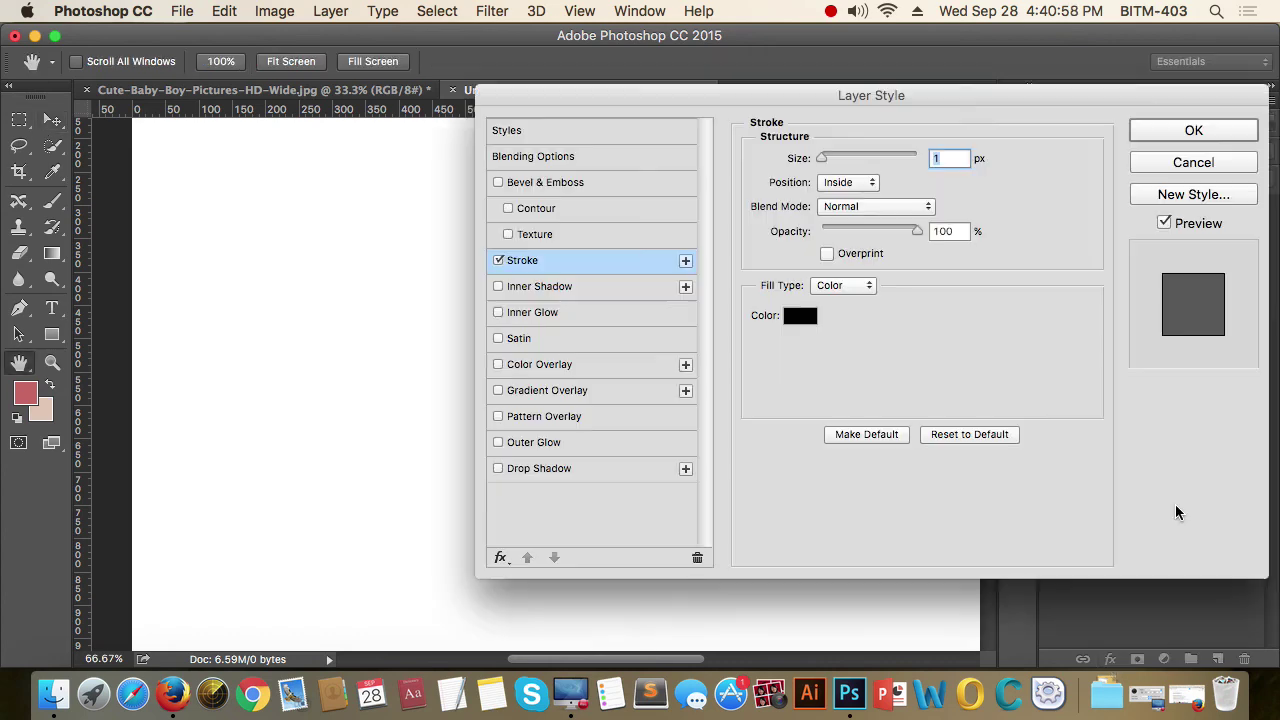
Set the rectangle's stroke effect size to 4 px and compare the shape with the effect off and on.
left_click_drag(707, 100, 1062, 165)
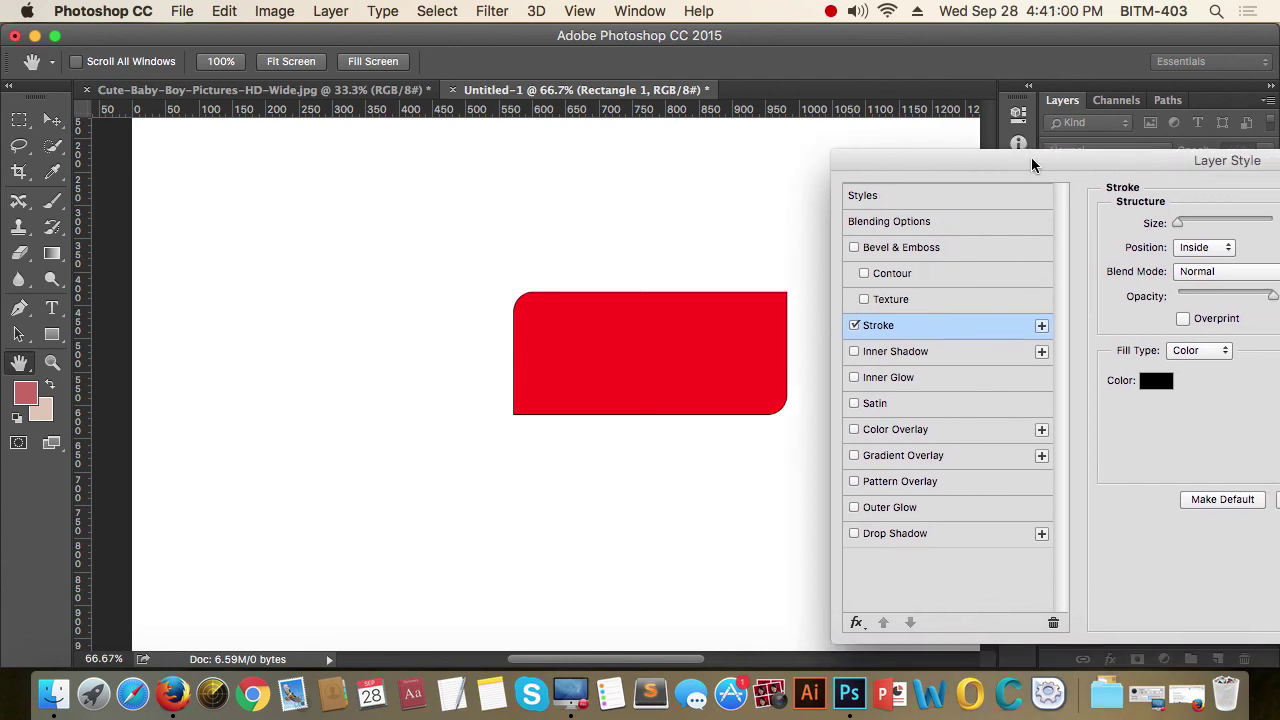
left_click_drag(1168, 167, 790, 147)
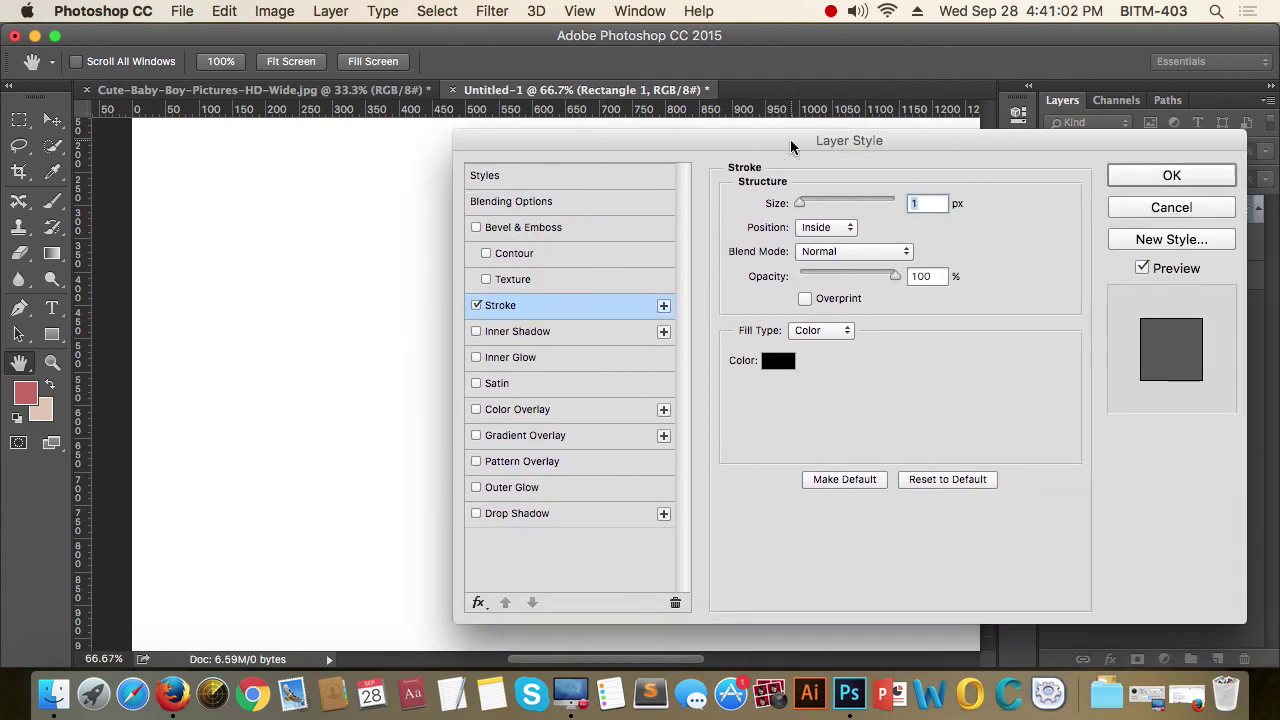
left_click_drag(683, 152, 900, 156)
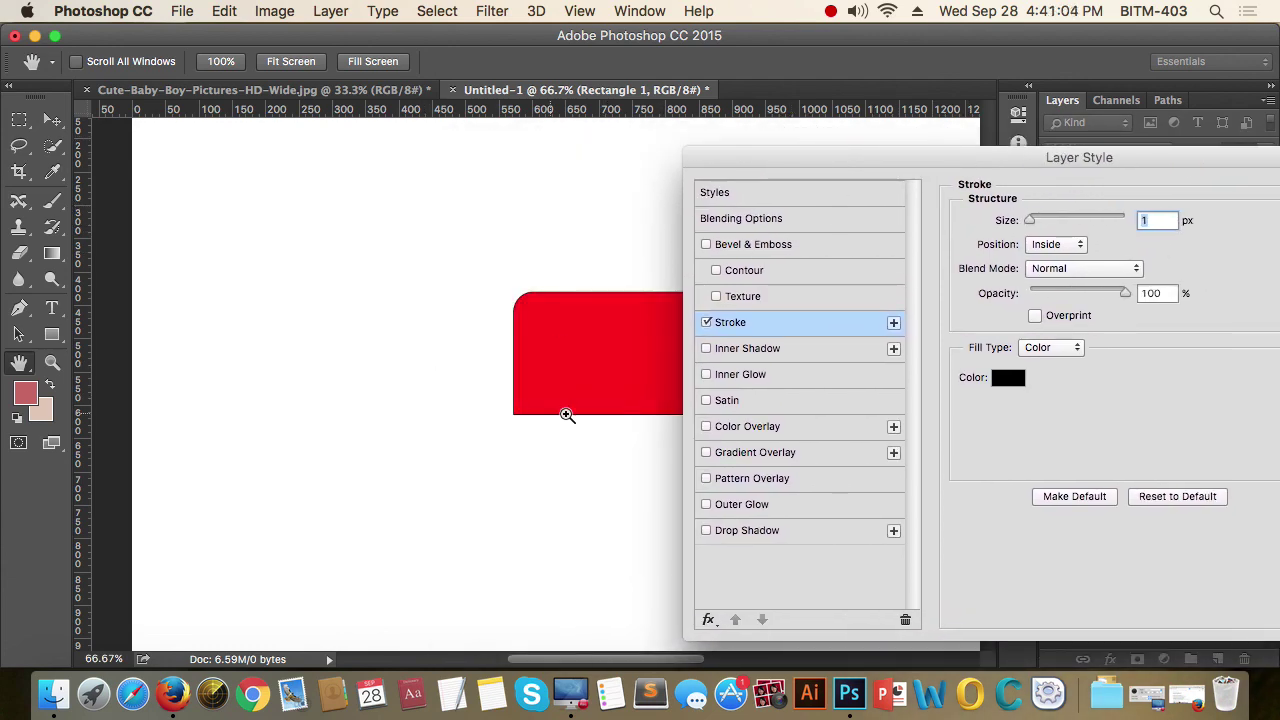
left_click_drag(563, 414, 704, 505)
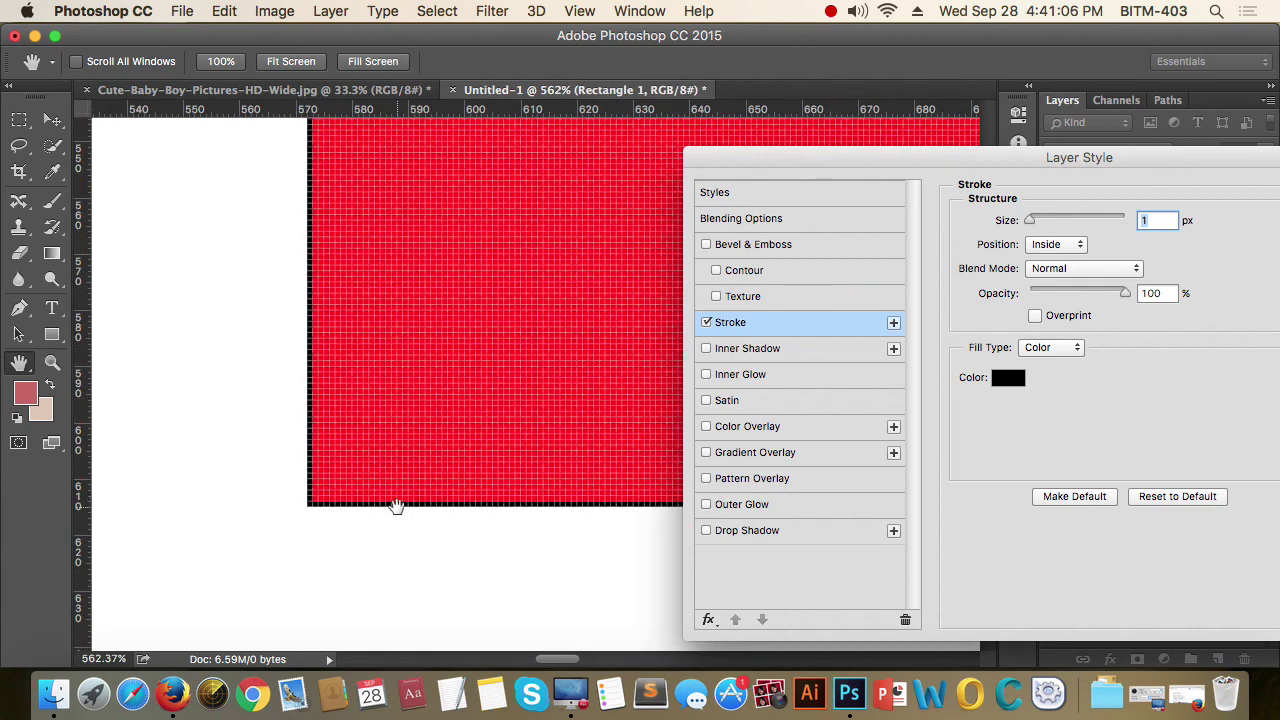
mouse_move(1035, 226)
left_mouse_down()
mouse_move(1046, 228)
mouse_move(1033, 230)
left_mouse_up()
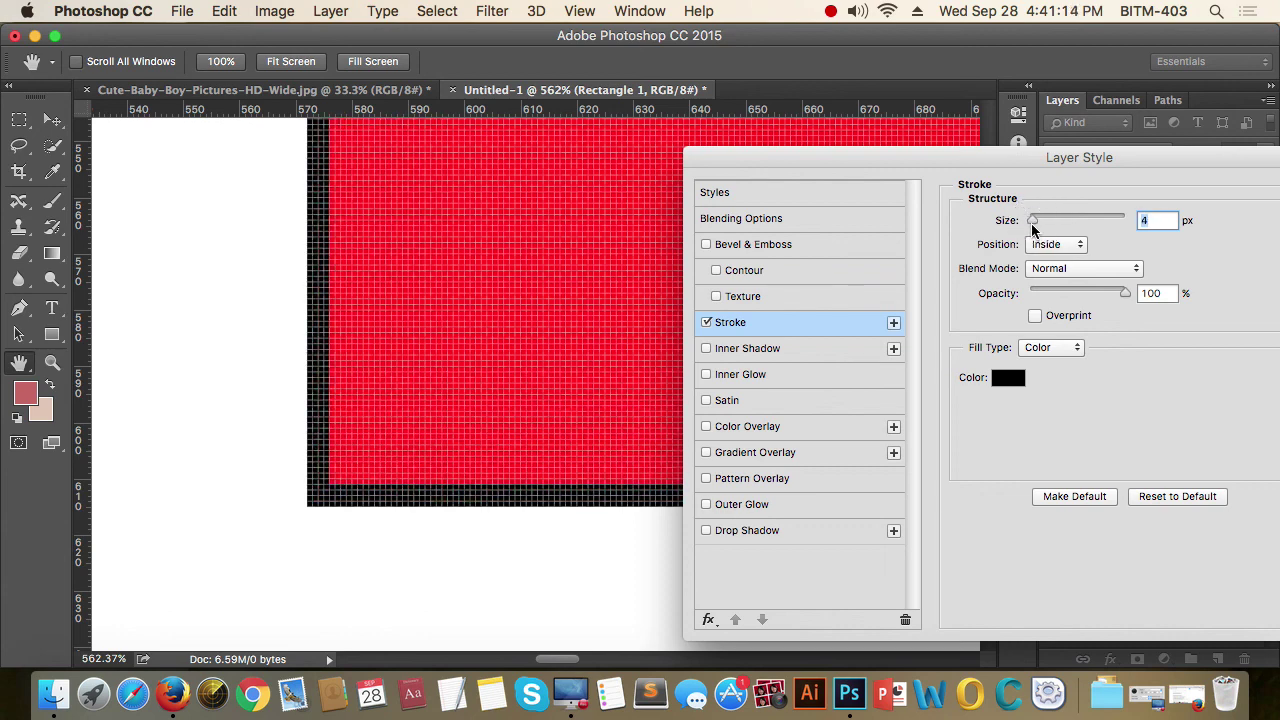
left_click(706, 322)
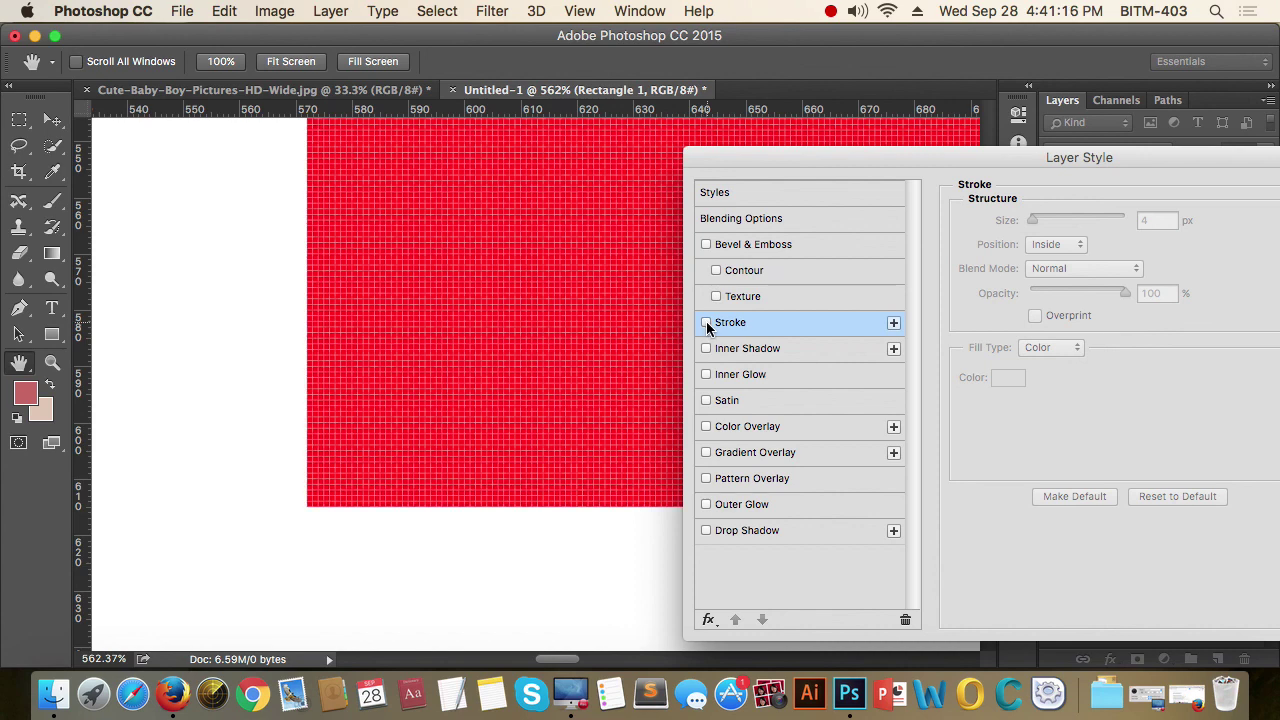
left_click(706, 322)
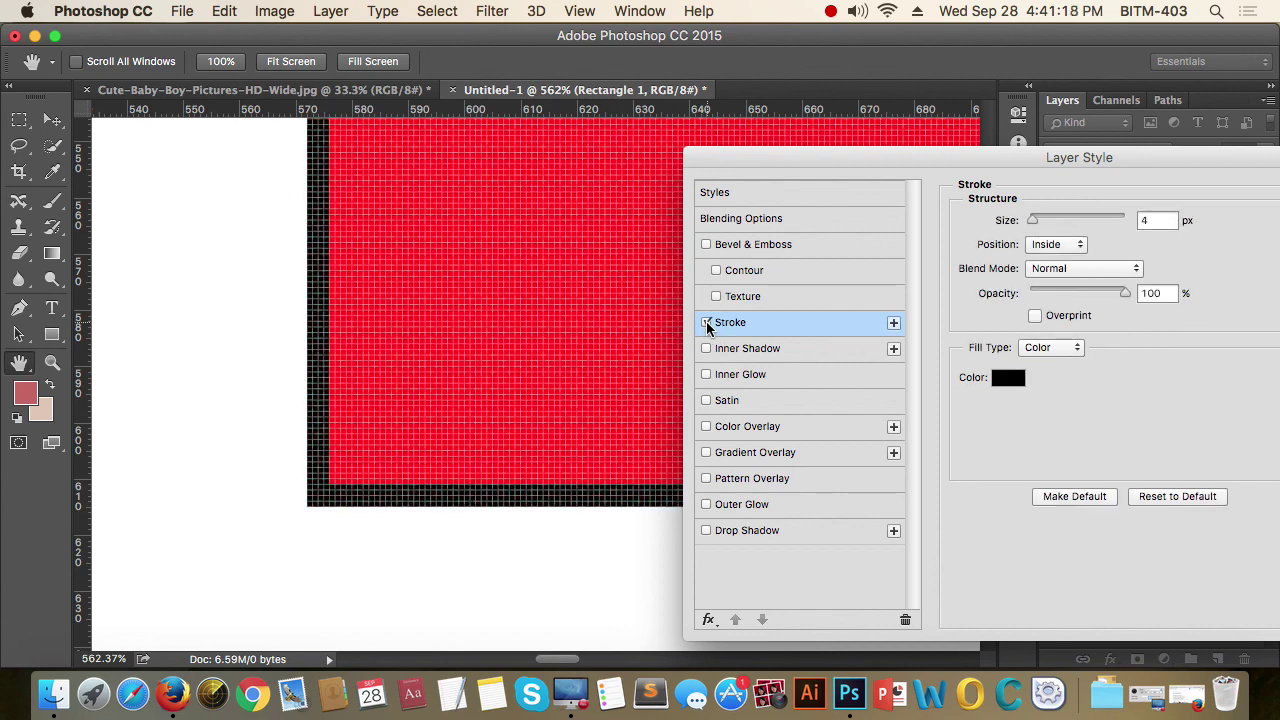
Change the stroke effect's colour to blue 0073ff and apply the layer style to the rectangle.
left_click(1012, 386)
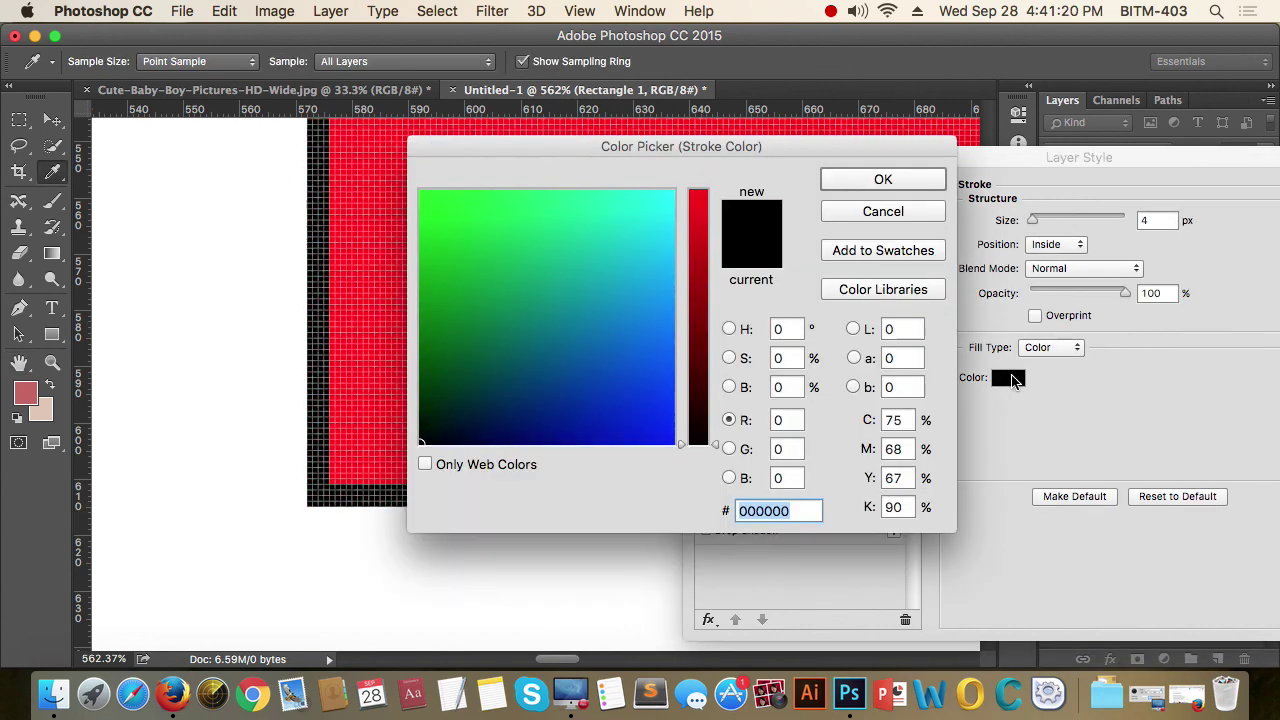
left_click(672, 222)
left_click(675, 329)
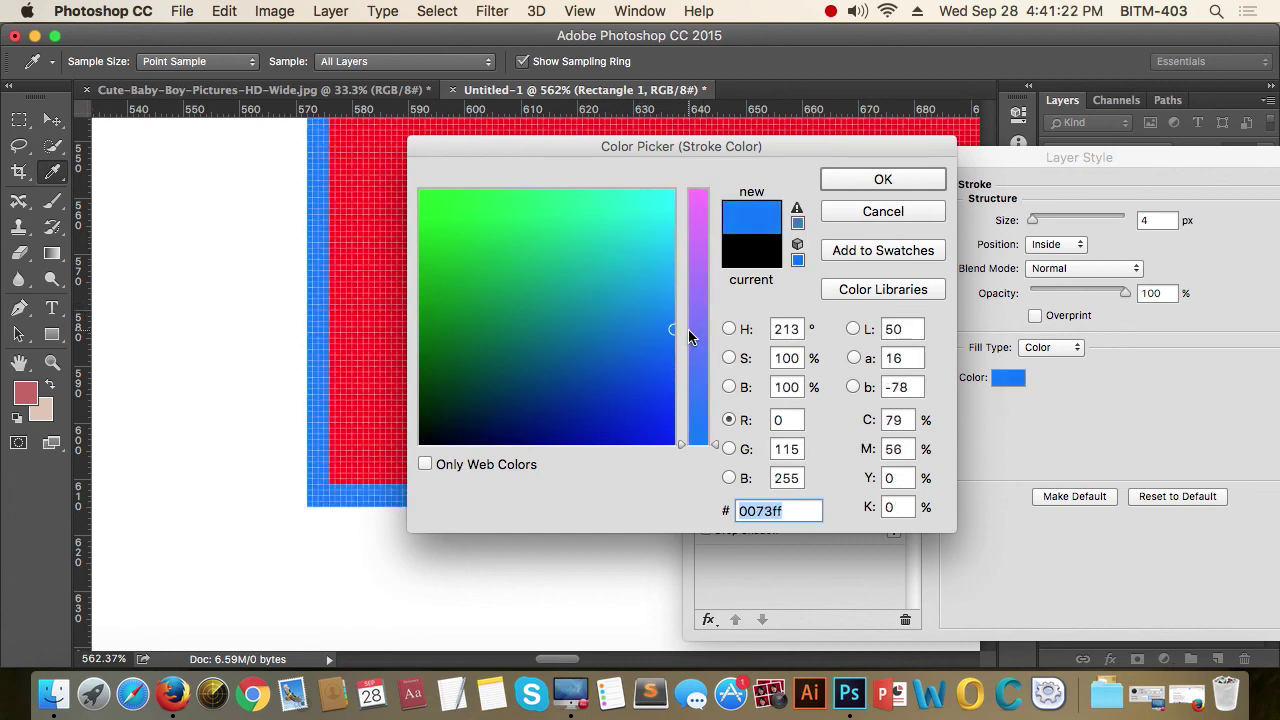
left_click(884, 182)
left_click_drag(1139, 160, 809, 122)
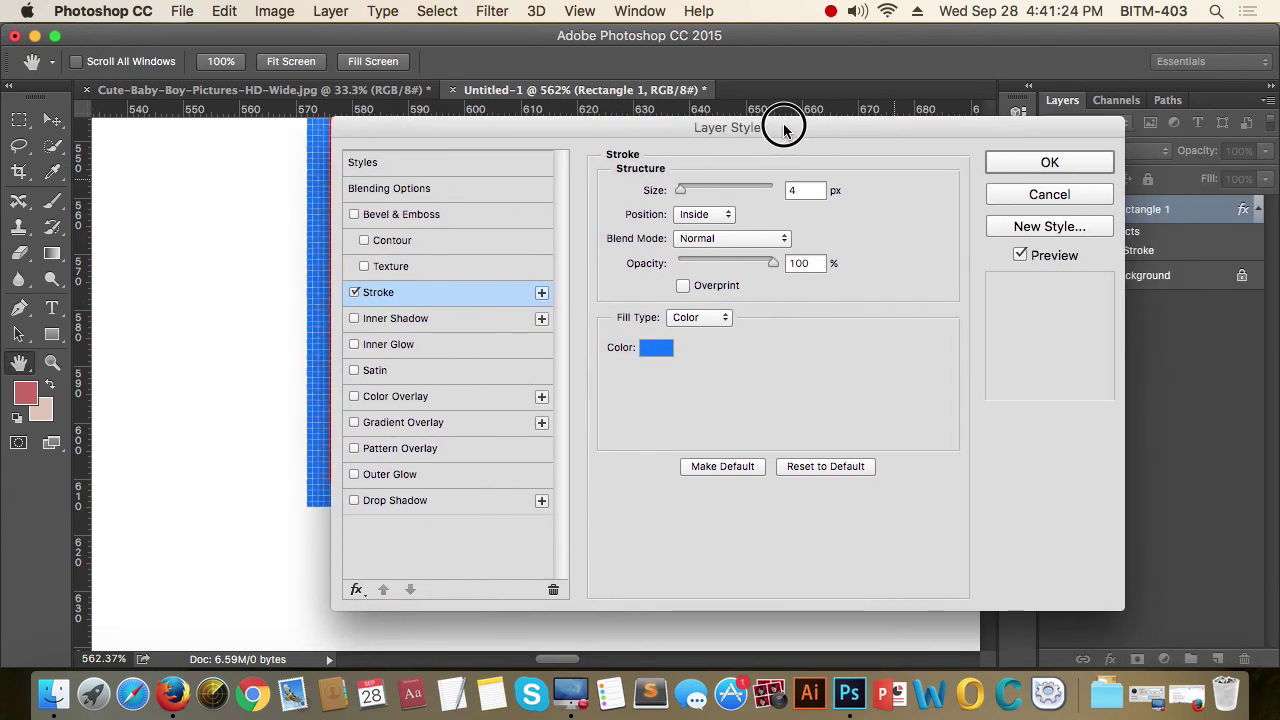
left_click(1051, 166)
left_click_drag(711, 333, 706, 329)
left_click_drag(586, 352, 692, 391)
left_click_drag(549, 341, 663, 337)
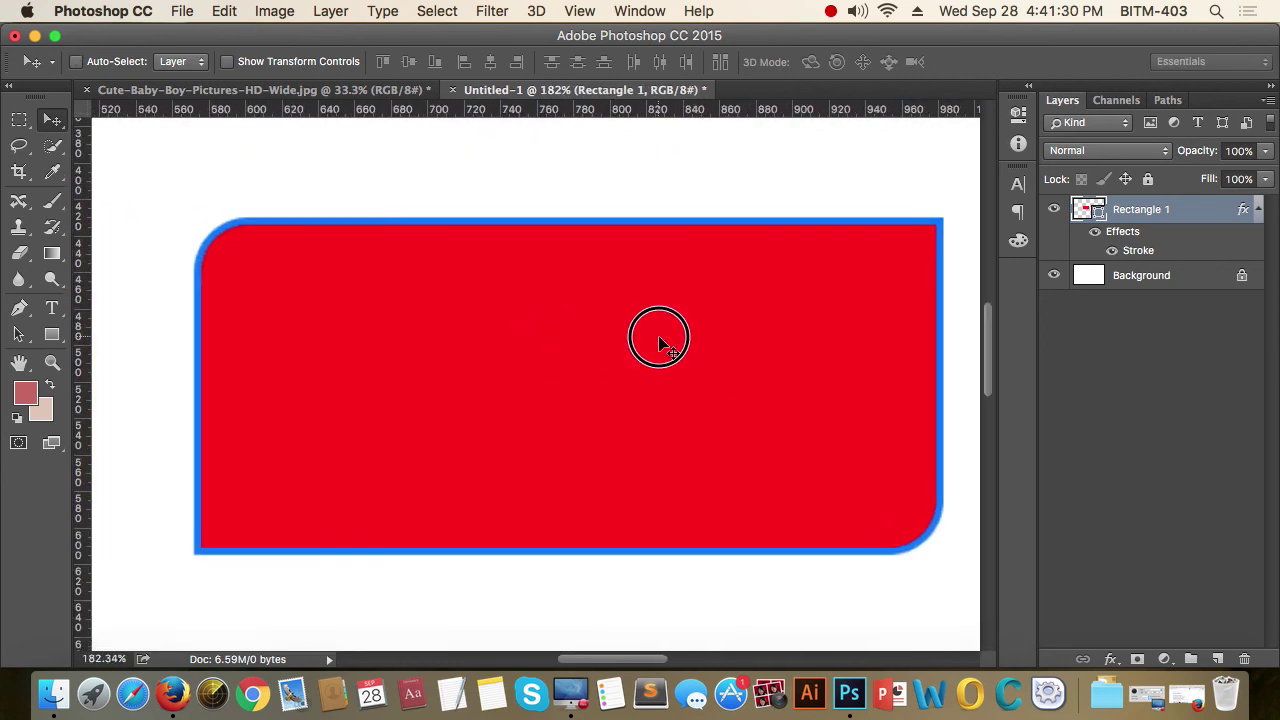
key("a")
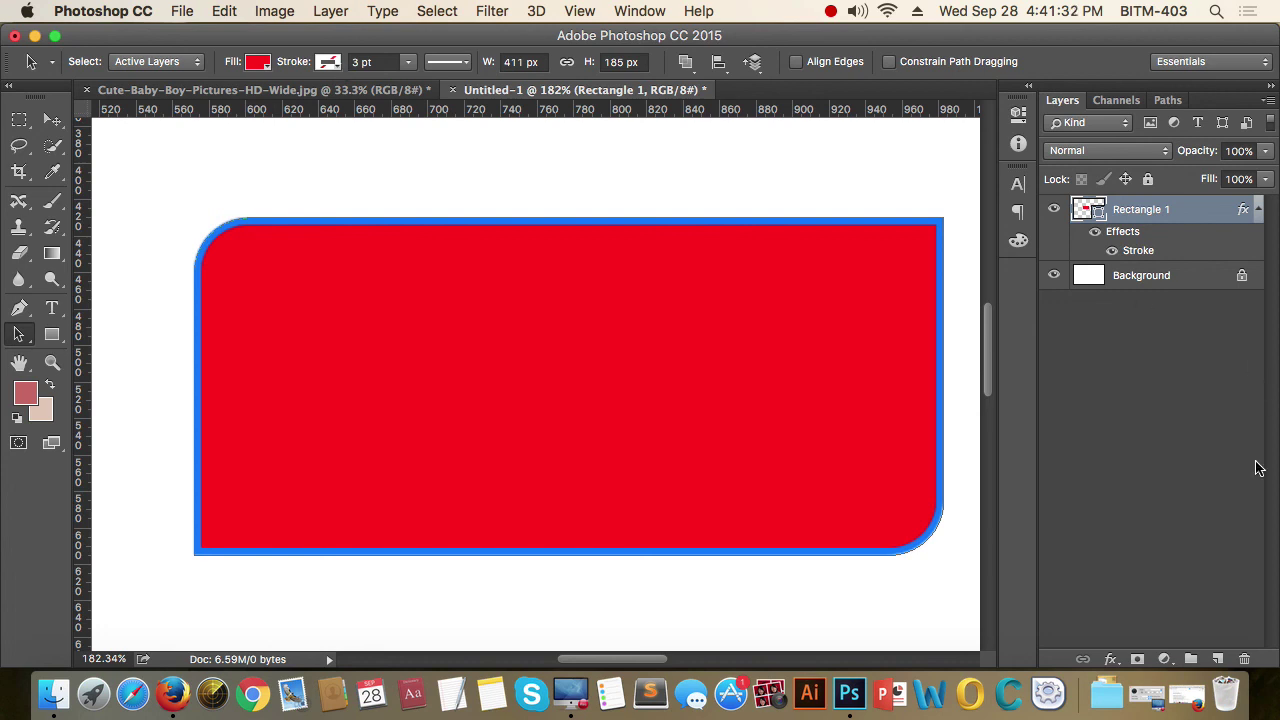